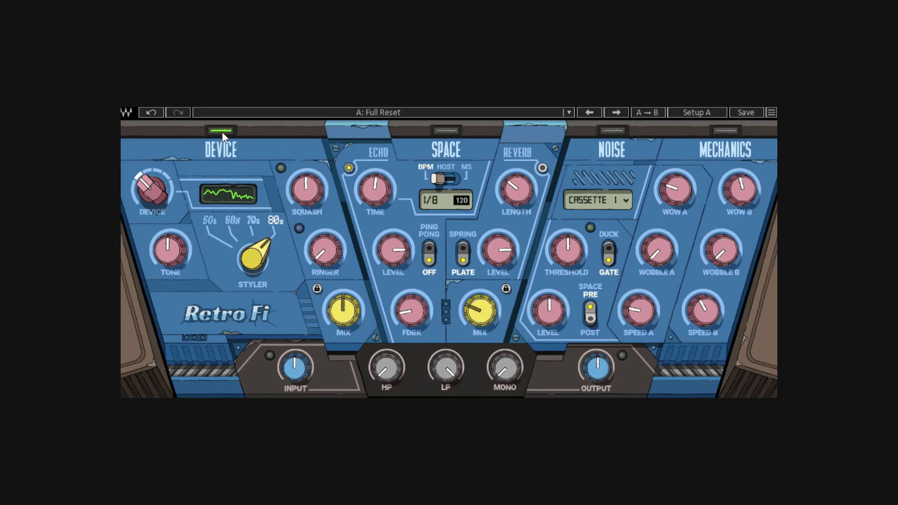
Step: Switch the Space and Noise sections on and off again, leaving only the Device section enabled
click(446, 130)
click(613, 131)
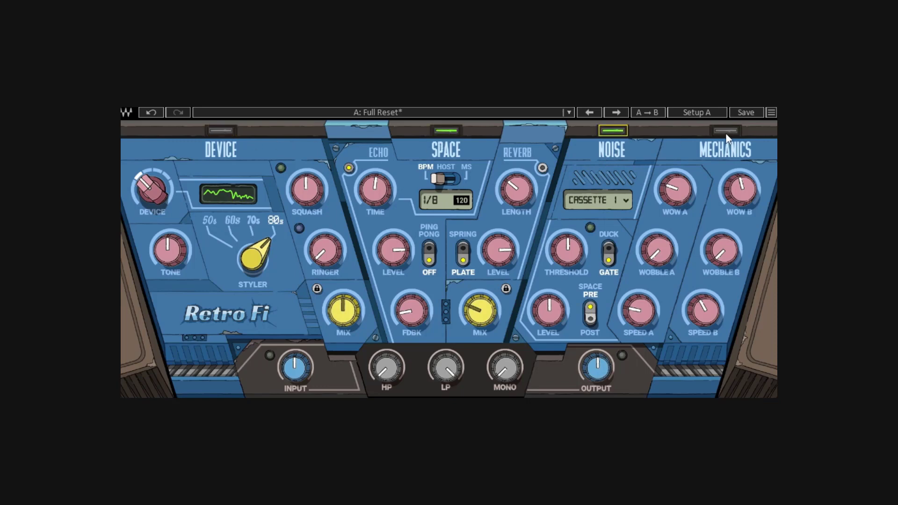
click(445, 131)
click(612, 130)
click(213, 130)
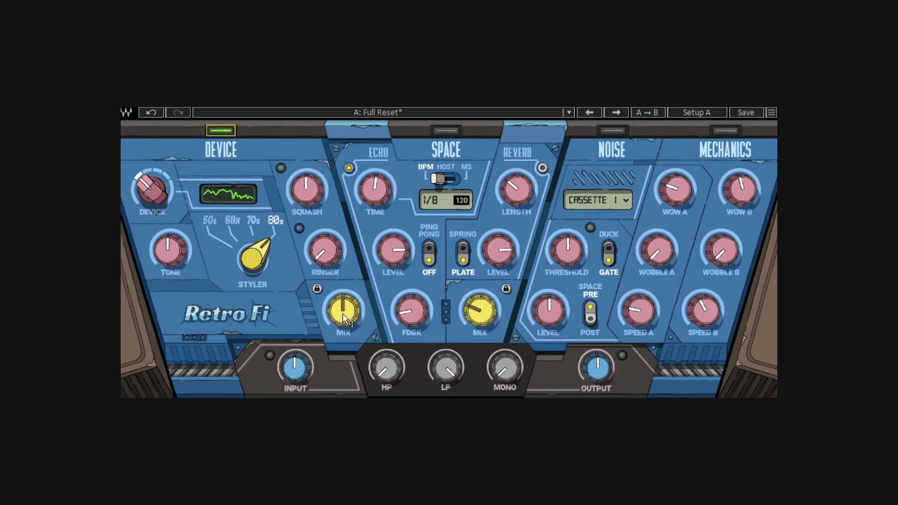
Step: Raise the input and output levels, comparing the sound with the Device section bypassed and enabled
mouse_move(343, 314)
mouse_move(167, 250)
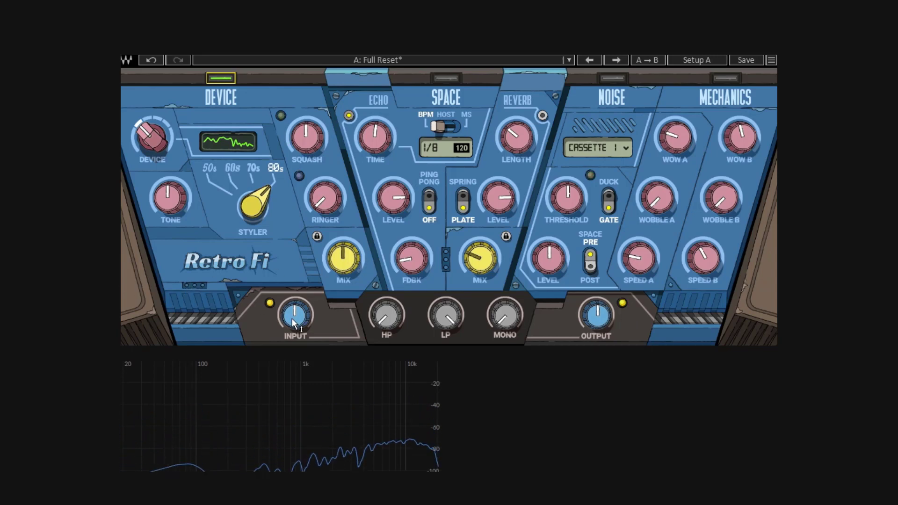
mouse_move(294, 323)
drag(294, 323, 293, 305)
drag(597, 314, 596, 304)
drag(295, 314, 295, 321)
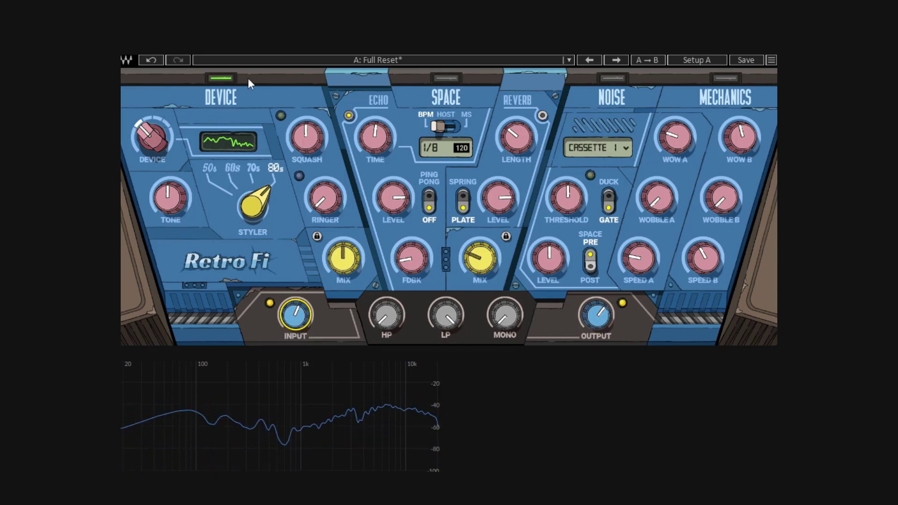
click(229, 79)
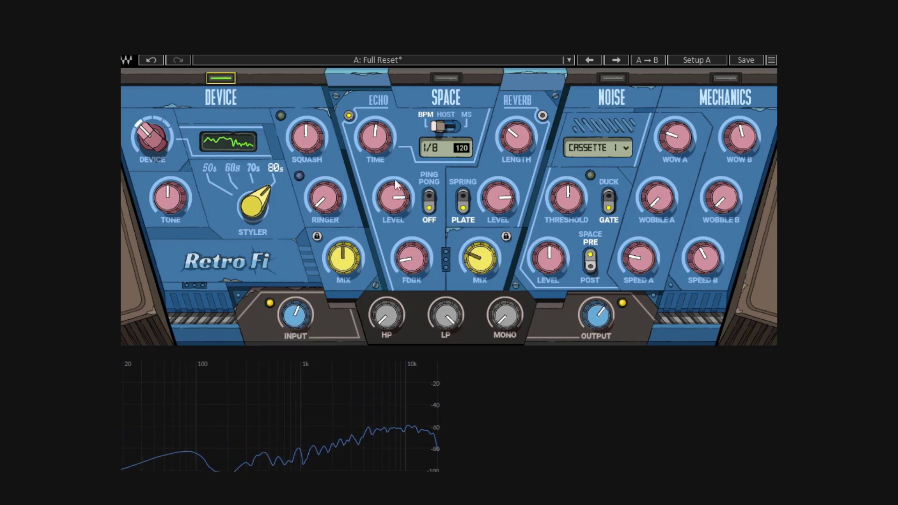
drag(609, 321, 609, 319)
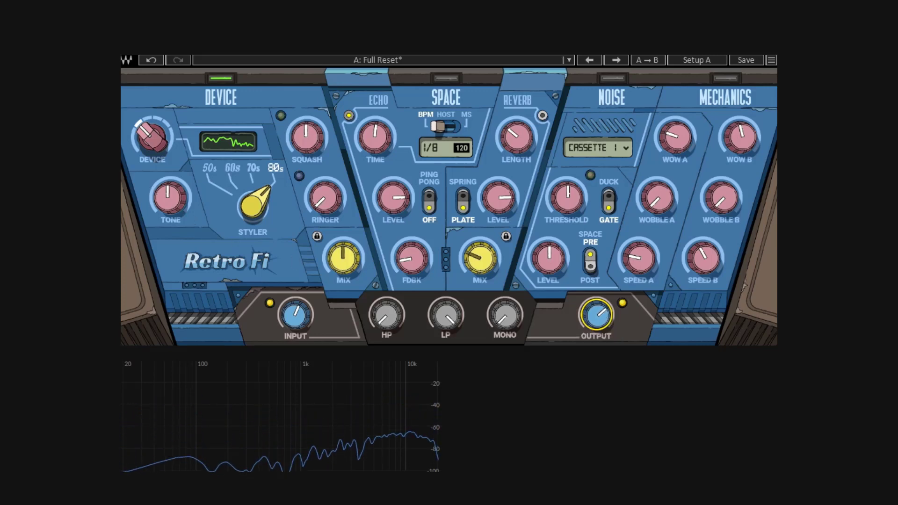
Step: Set the Device section's mix to 100% and reduce the input level slightly
drag(343, 258, 343, 238)
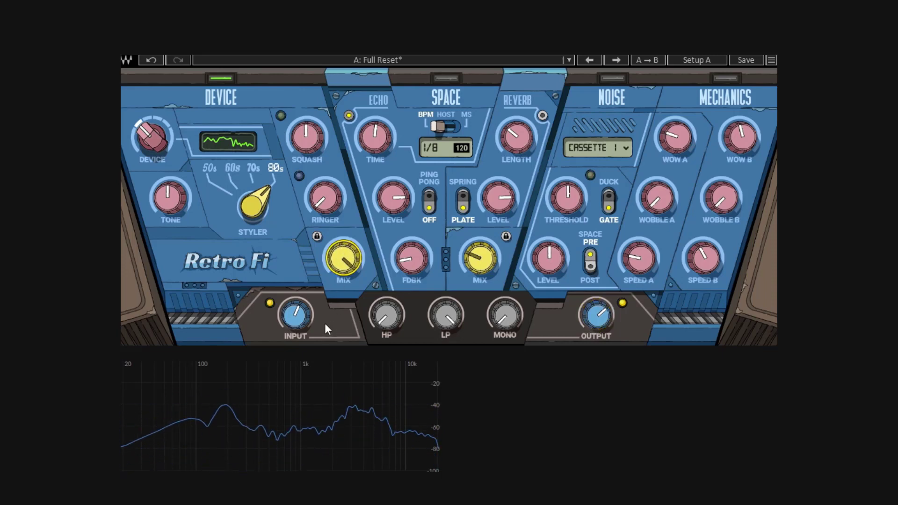
drag(295, 314, 295, 318)
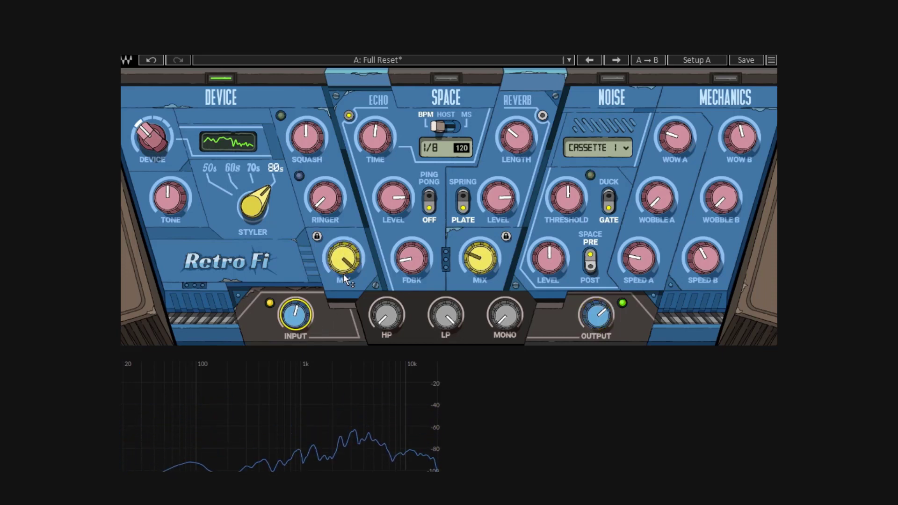
click(343, 258)
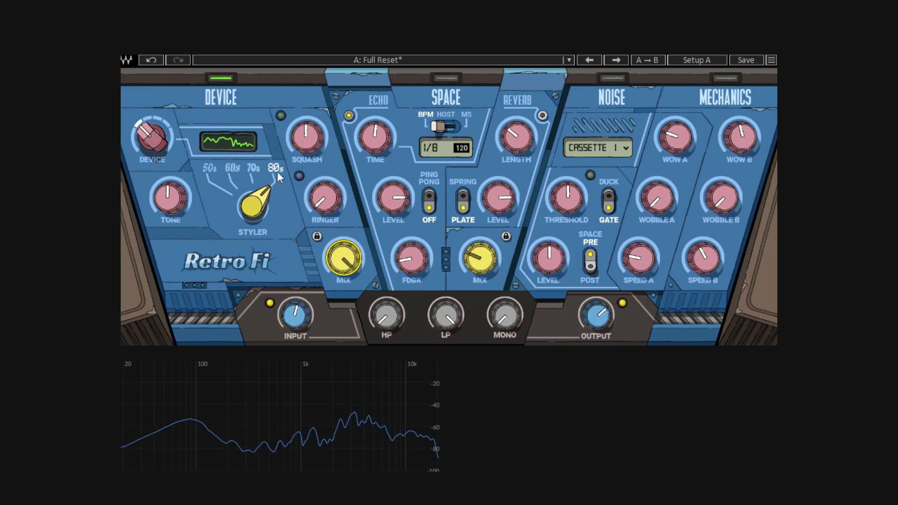
click(252, 206)
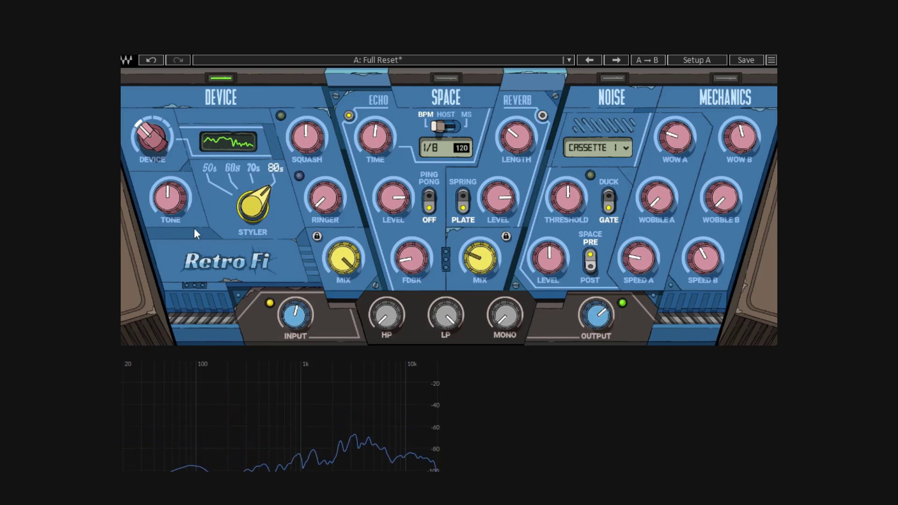
Step: Step the Device selector up through its curves to the flat one, and compare it with the Device section bypassed
click(167, 128)
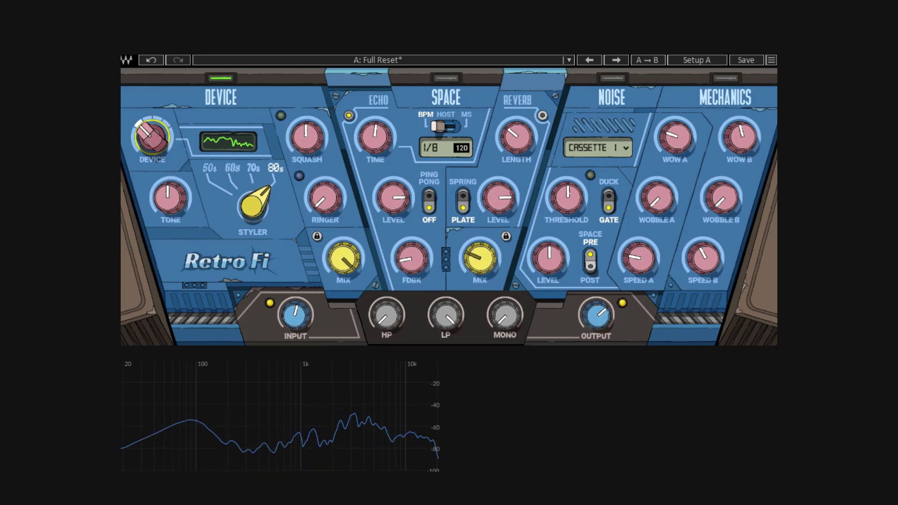
drag(152, 136, 152, 126)
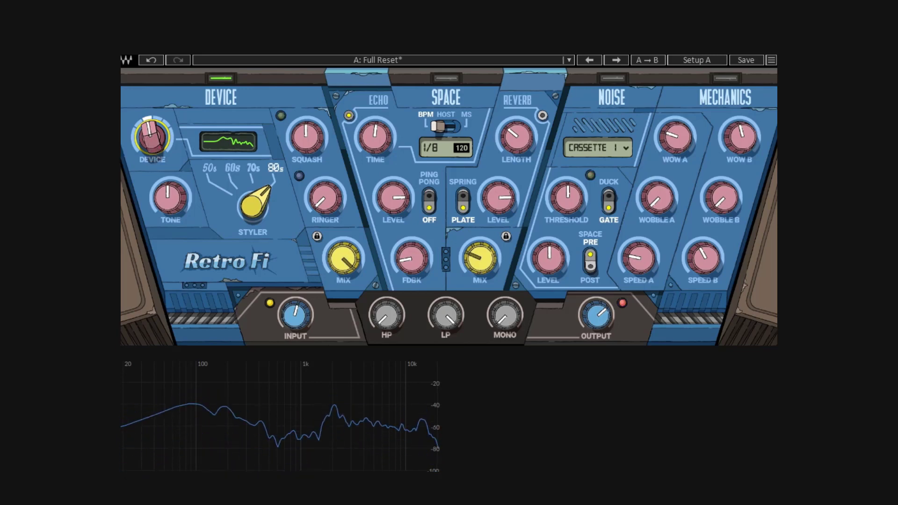
drag(152, 136, 152, 131)
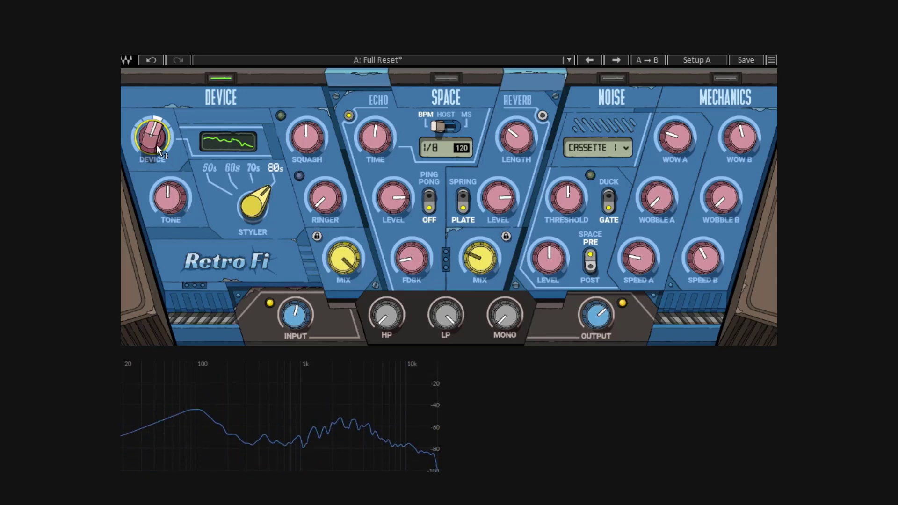
drag(156, 145, 156, 131)
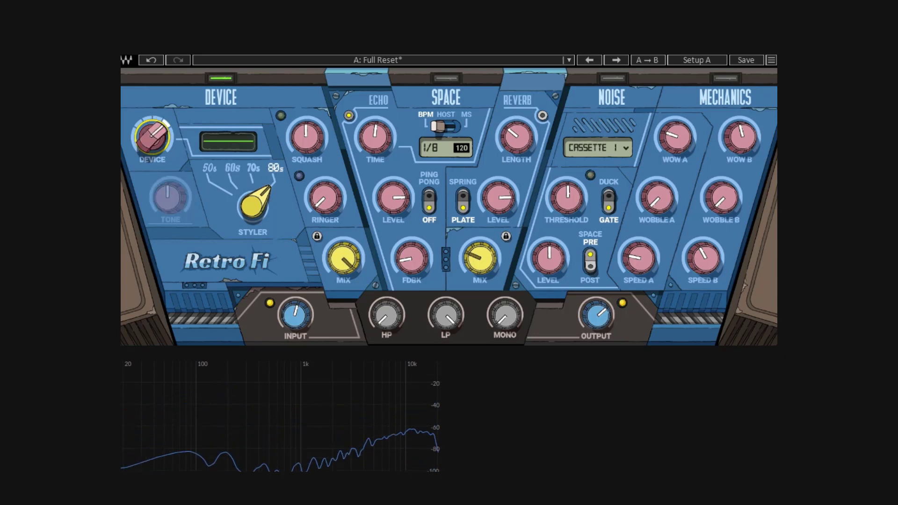
click(224, 79)
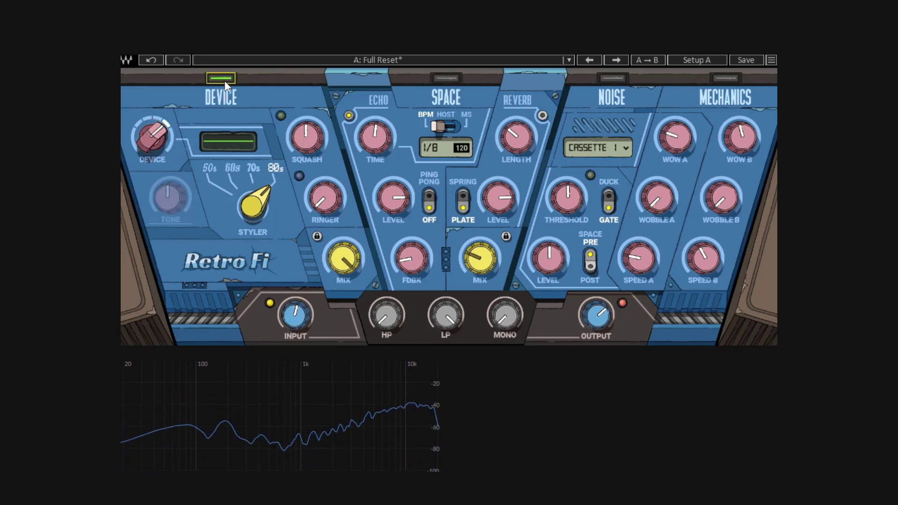
click(224, 80)
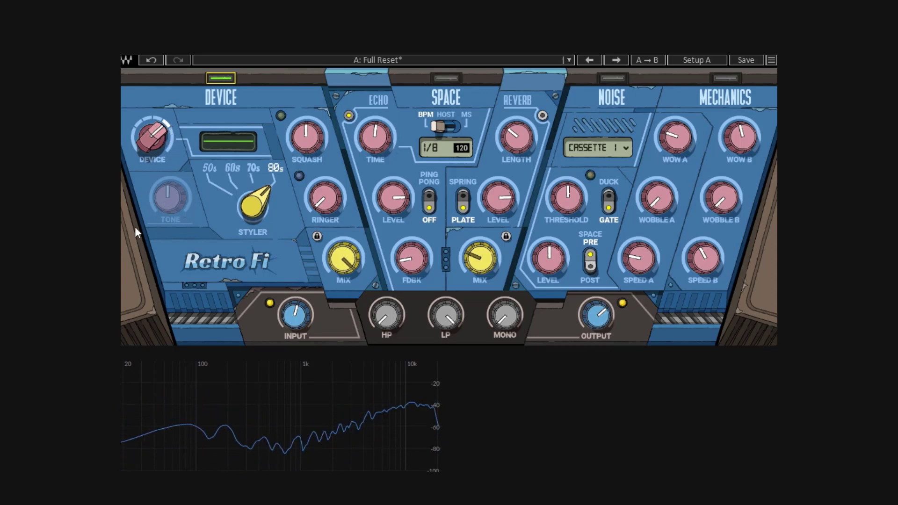
Step: Select the downward-sloping device curve, trim the output level, and sweep the Tone from its minimum up to a high setting
mouse_move(153, 139)
mouse_down()
mouse_move(153, 150)
mouse_move(152, 141)
mouse_up()
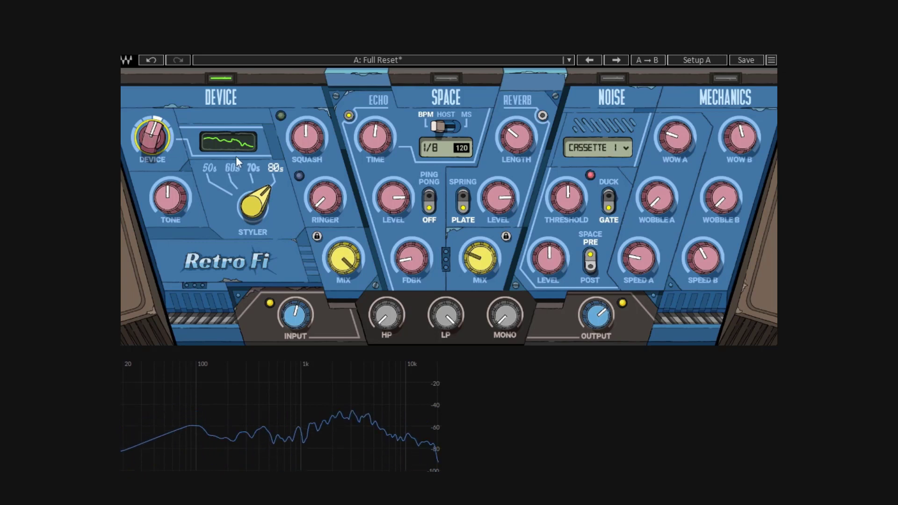
click(608, 320)
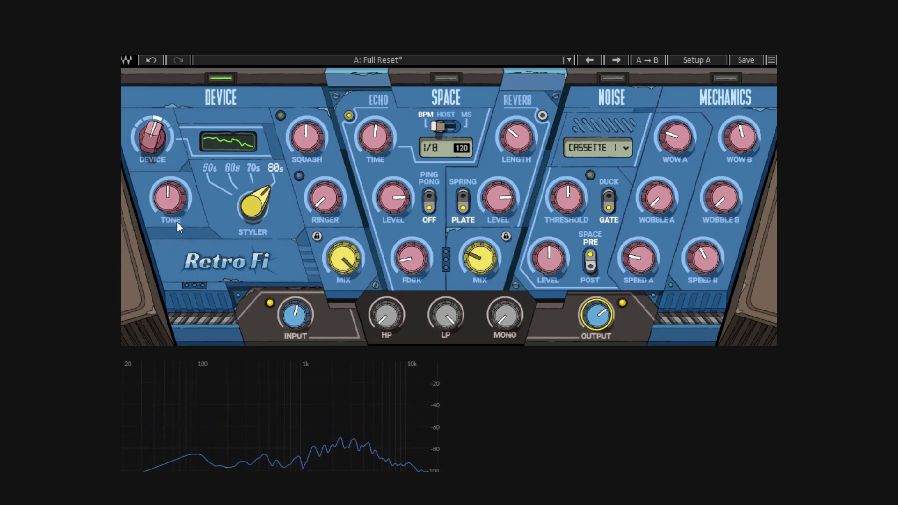
drag(177, 221, 177, 267)
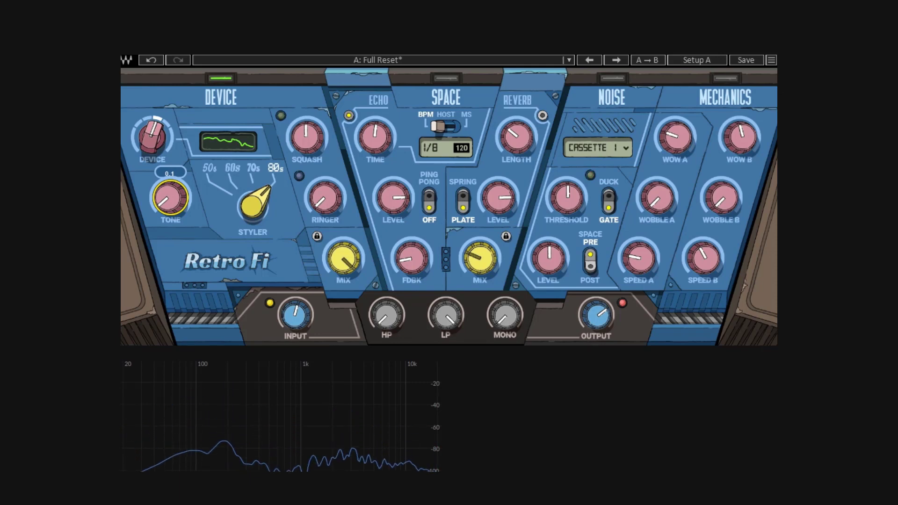
drag(176, 267, 177, 202)
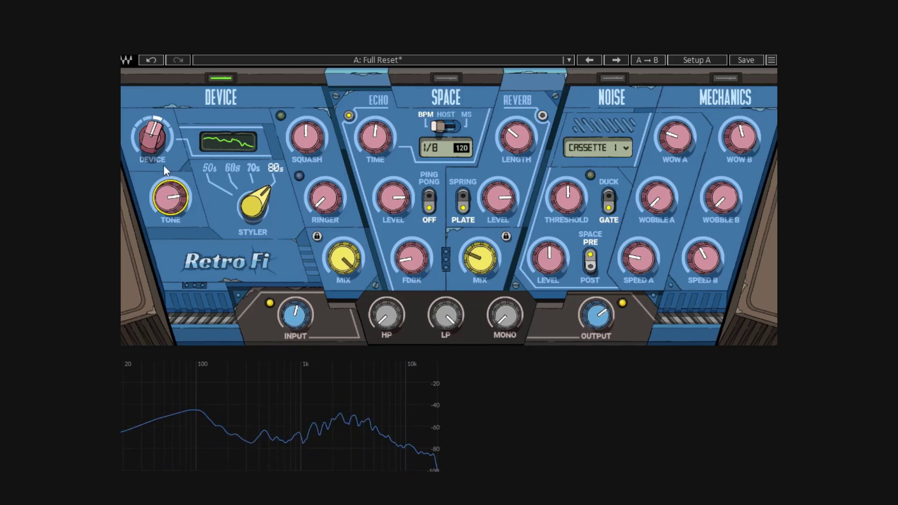
Step: Return to the jagged device curve, lower the Tone to about 1.1, and reset the Tone to its centre position
drag(152, 138, 152, 157)
drag(163, 194, 163, 230)
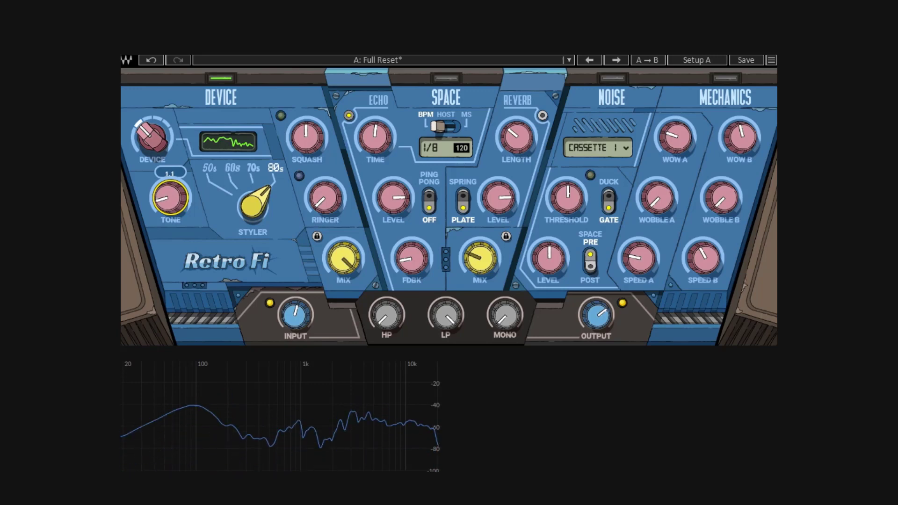
alt+click(167, 194)
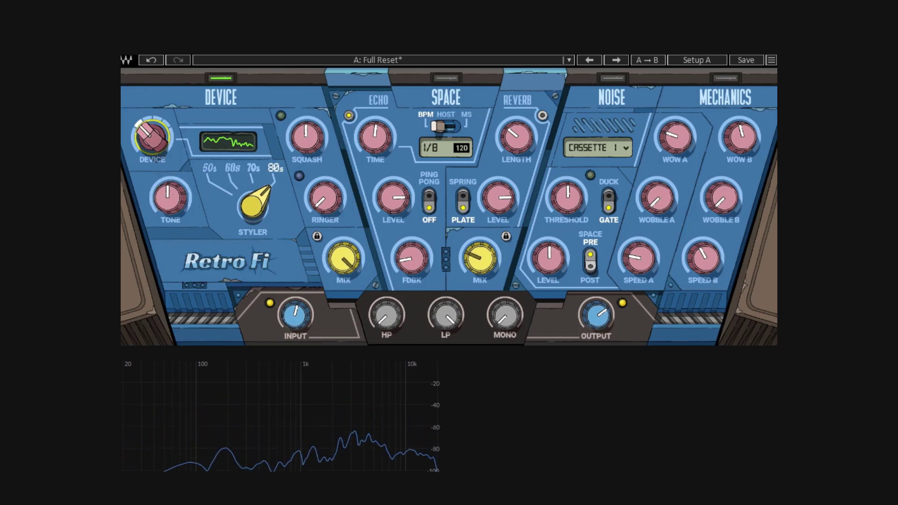
Step: Select the downward-sloping device curve, reduce the Device mix to about 37%, and lower the output level
alt+click(151, 137)
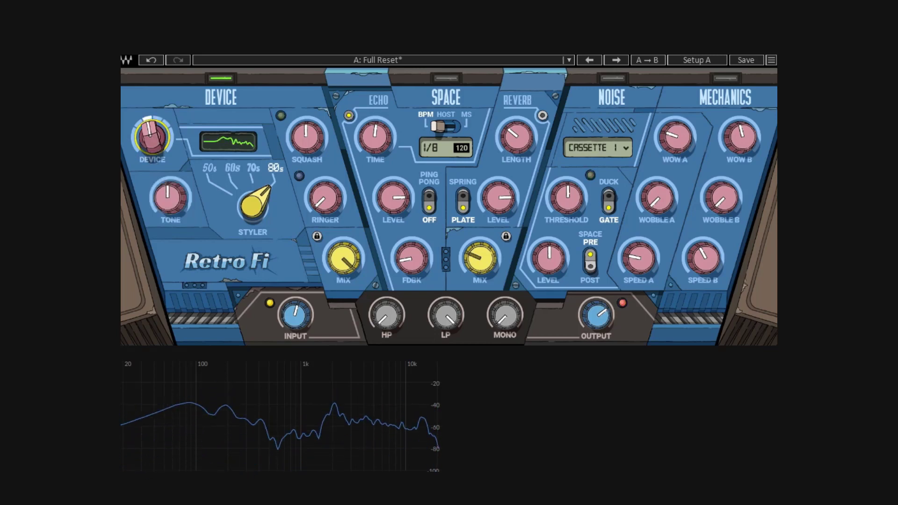
drag(152, 137, 206, 162)
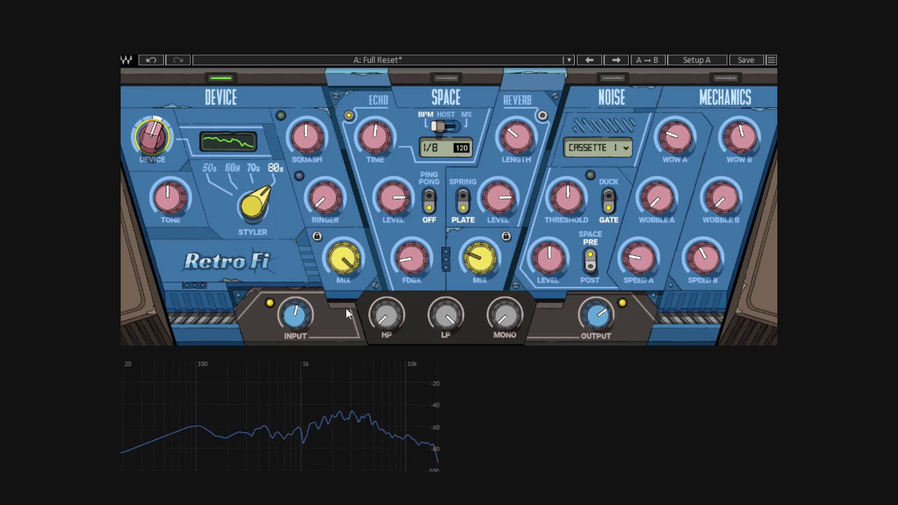
mouse_move(346, 258)
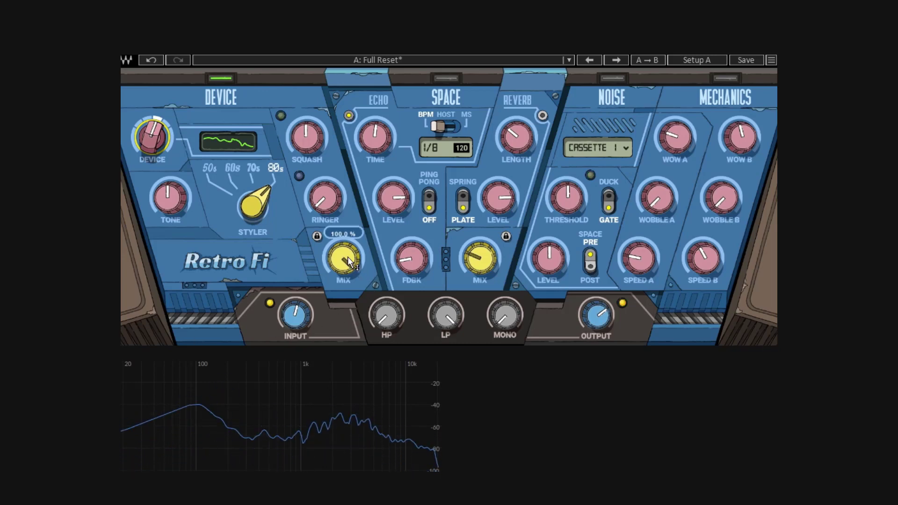
drag(347, 256, 347, 314)
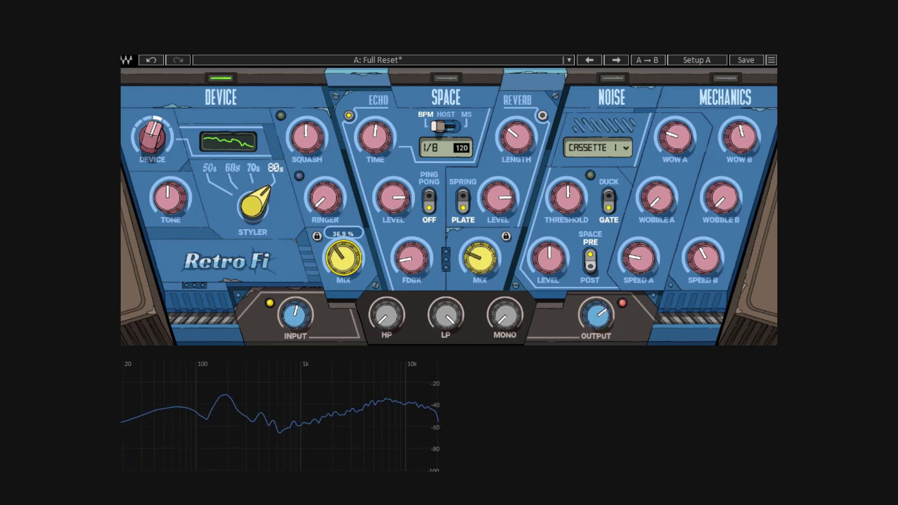
click(608, 320)
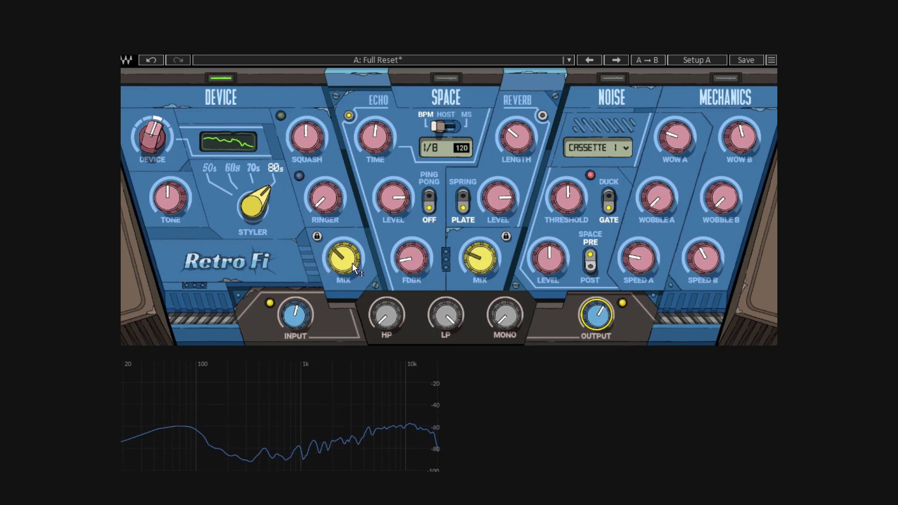
Step: With the Device mix at 100% and the flat curve selected, audition Styler 70s, 60s and 50s, then compare 80s with bypass
drag(352, 263, 352, 234)
click(152, 137)
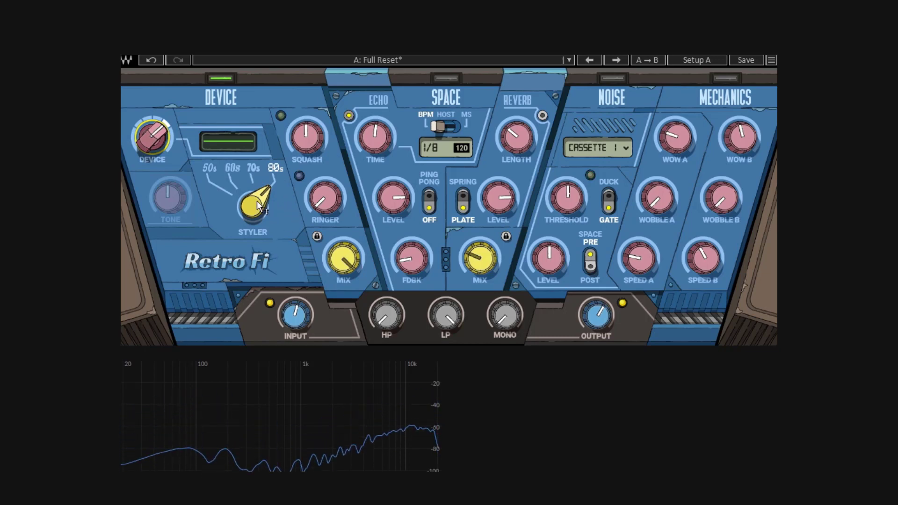
drag(257, 201, 257, 212)
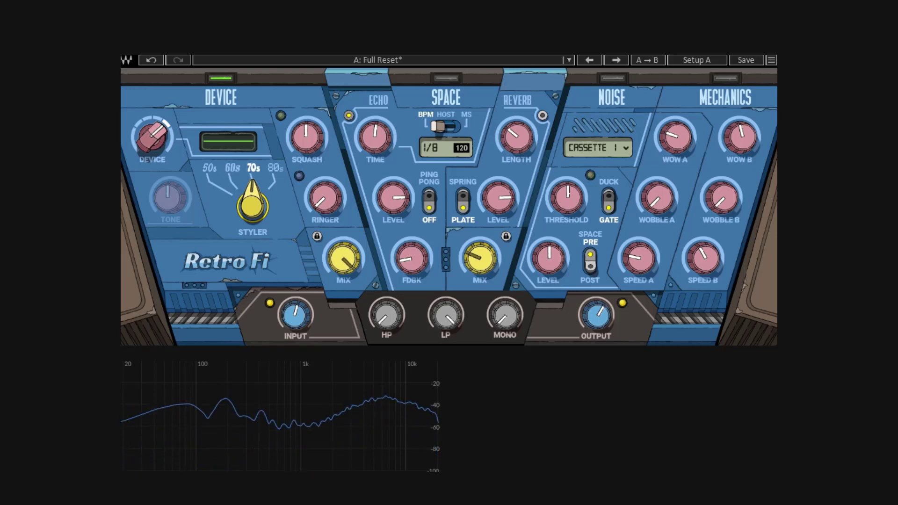
drag(257, 213, 257, 222)
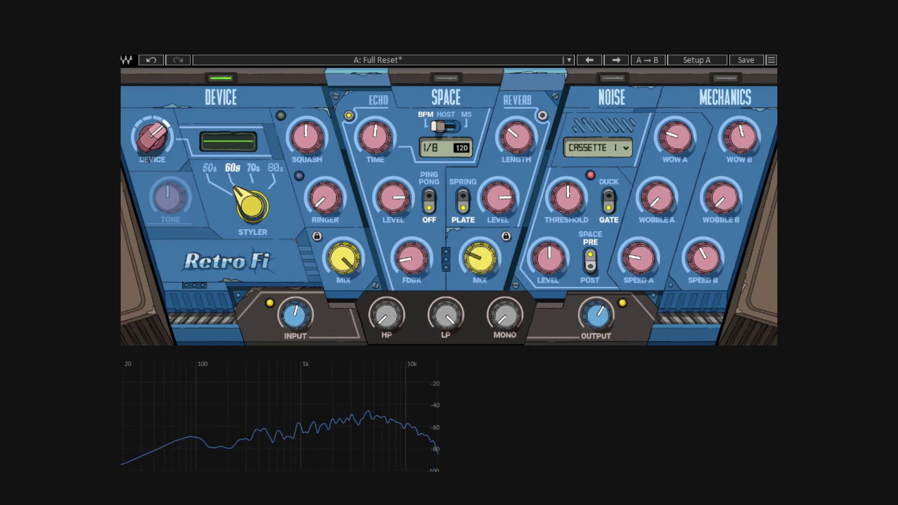
drag(251, 208, 251, 218)
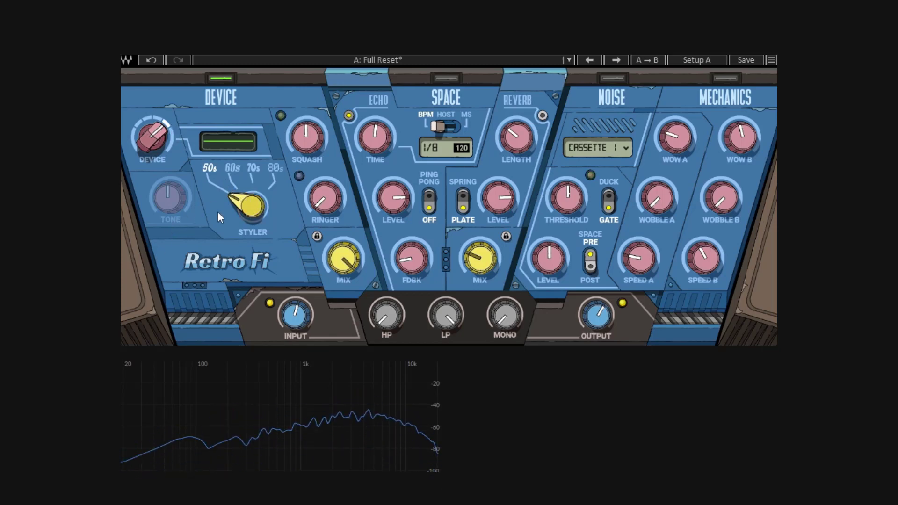
drag(242, 215, 241, 187)
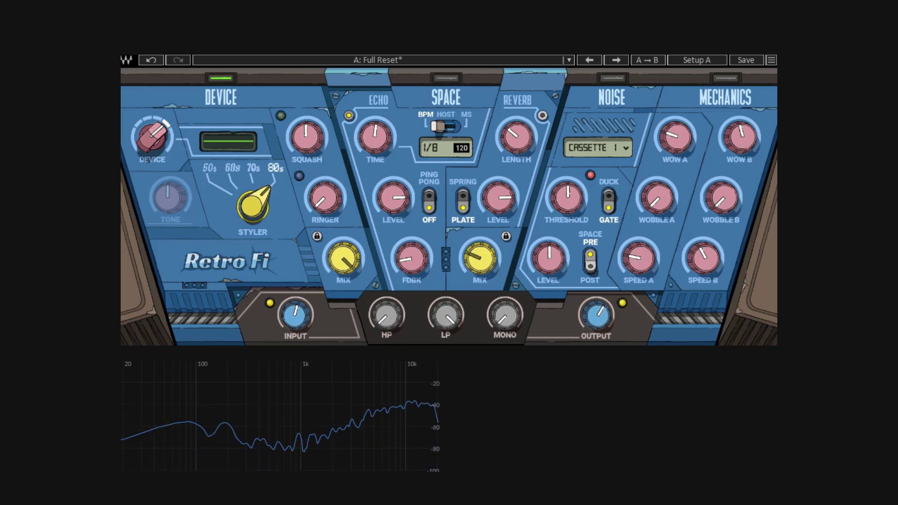
click(228, 74)
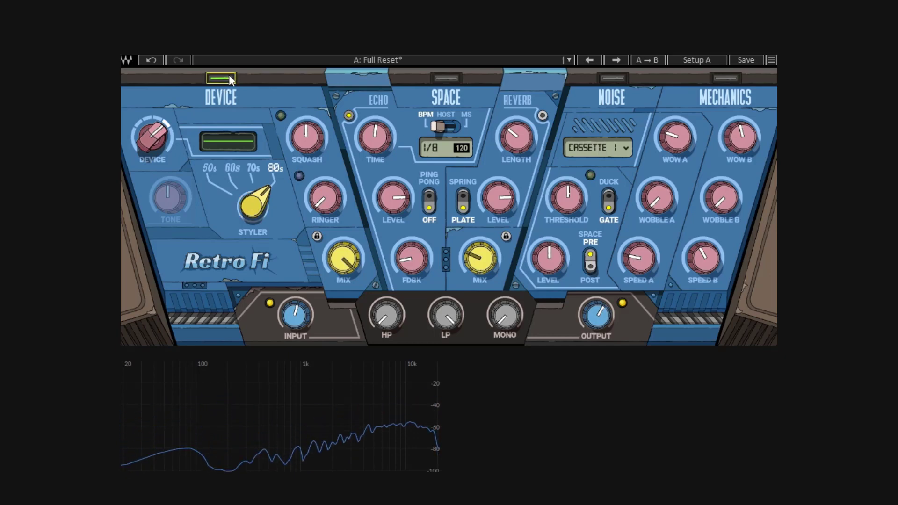
Step: Lower the Device mix below half, select the downward-sloping device curve, and set the Styler to 70s
drag(344, 271, 344, 317)
drag(150, 124, 151, 140)
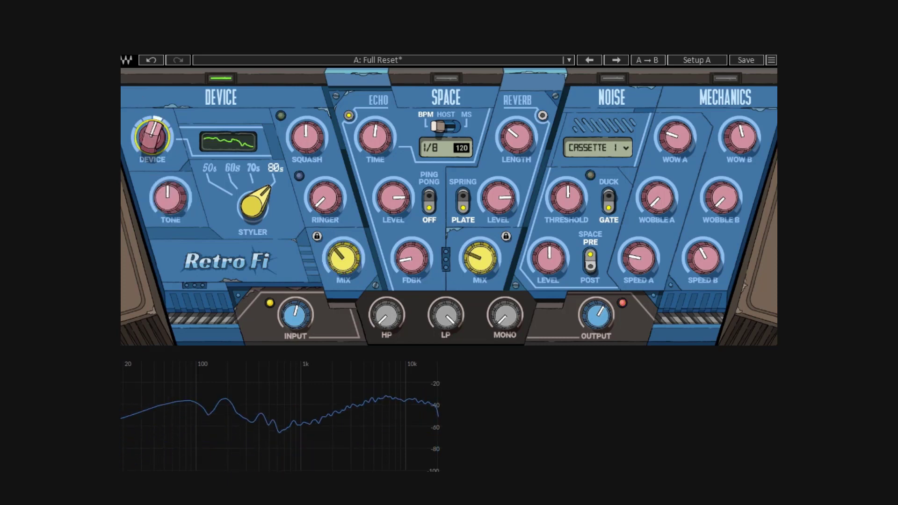
drag(253, 206, 252, 204)
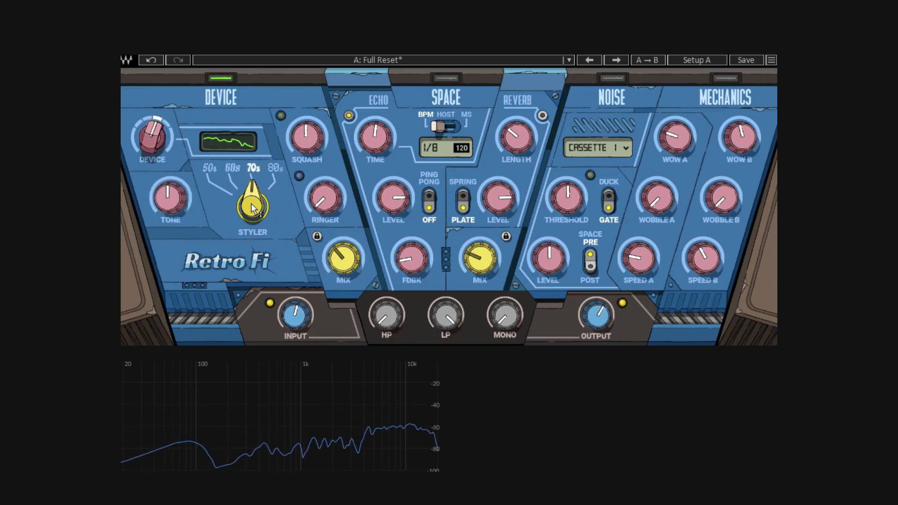
Step: Lower the Device mix slightly, turn the Tone down to about 1.4, and compare the Device section against bypass
drag(361, 262, 361, 265)
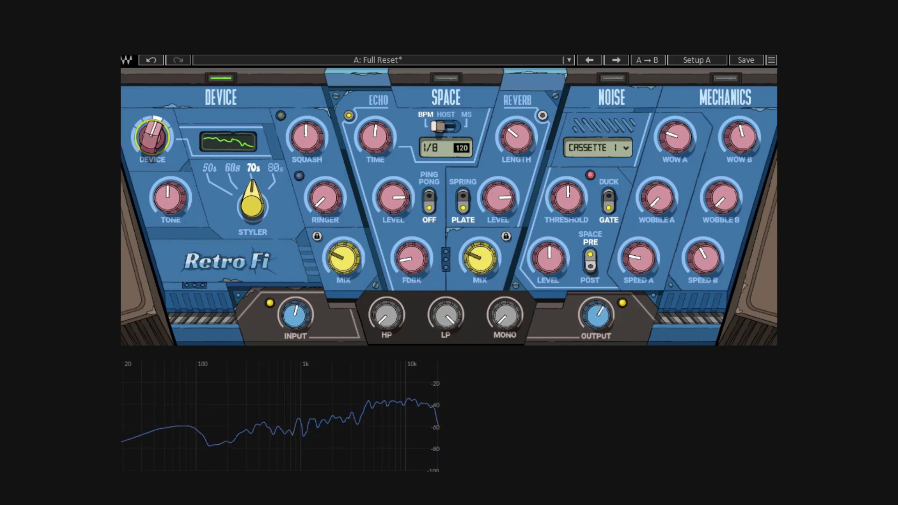
drag(150, 136, 152, 145)
drag(166, 215, 157, 138)
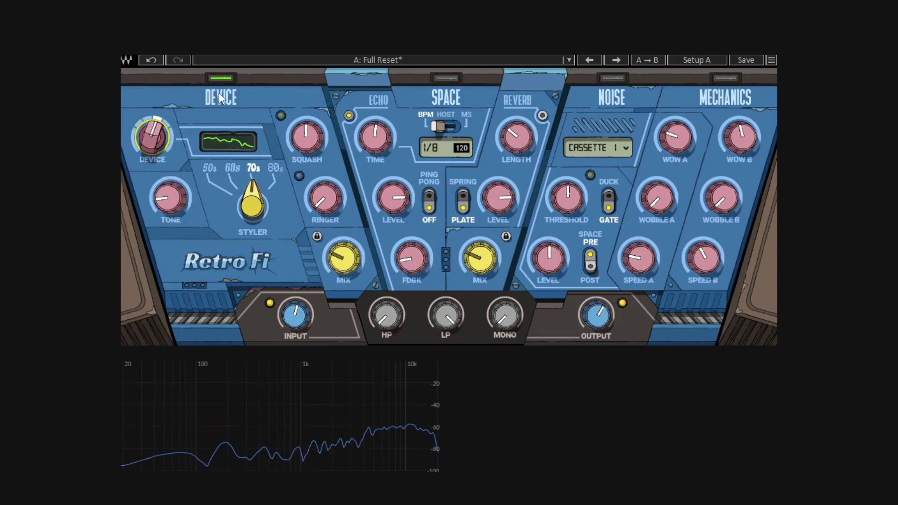
click(228, 76)
click(229, 77)
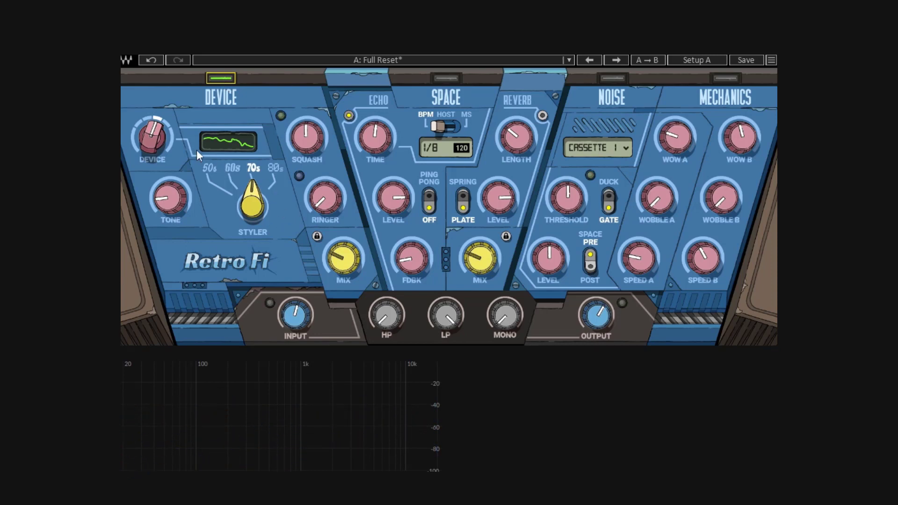
Step: Select the flat device curve, set the Styler to 80s, and start playback with Squash at its centre position
drag(152, 137, 152, 126)
click(266, 181)
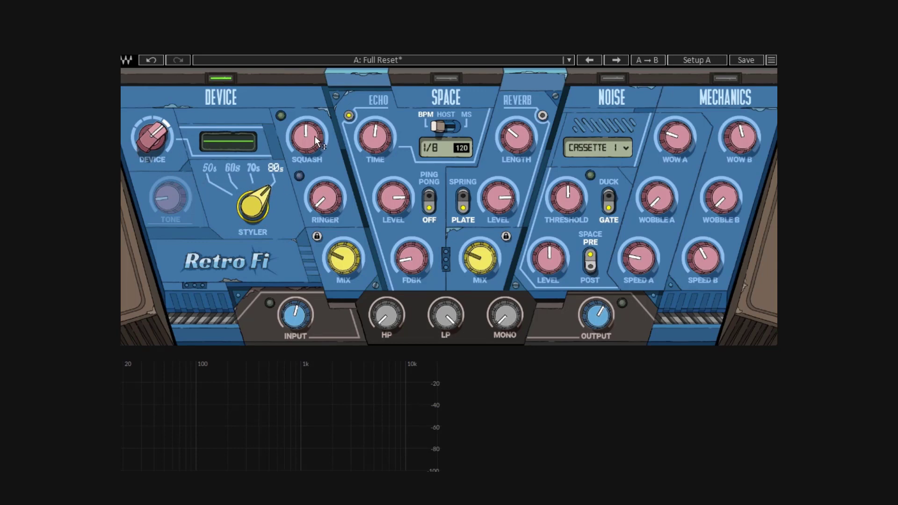
mouse_move(313, 134)
drag(314, 133, 310, 149)
click(317, 140)
key(space)
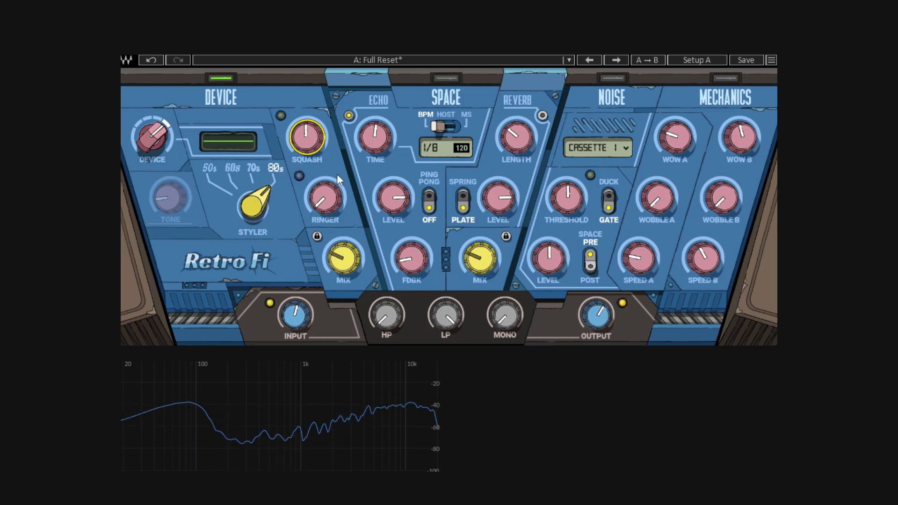
Step: Raise the Device mix to maximum while auditioning Squash at about -8.4, near zero and about 6.7, ending on a negative setting
drag(309, 139, 310, 153)
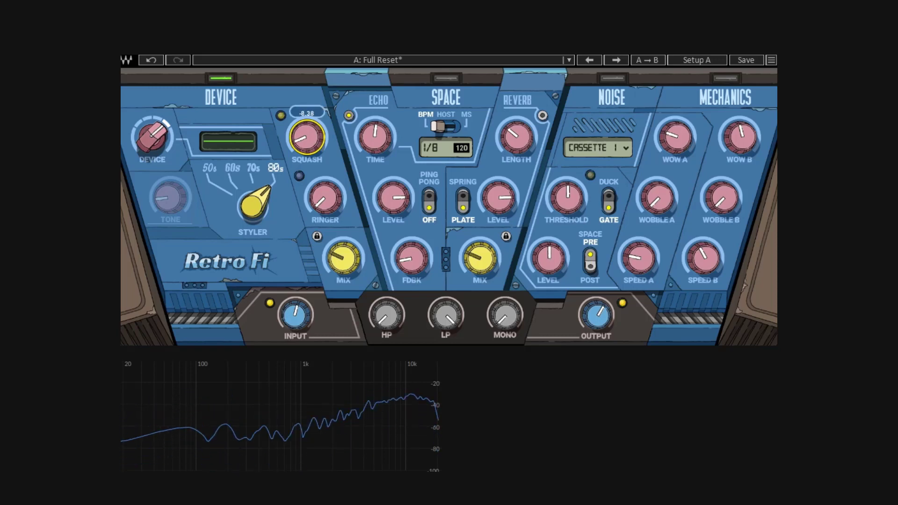
drag(356, 271, 356, 234)
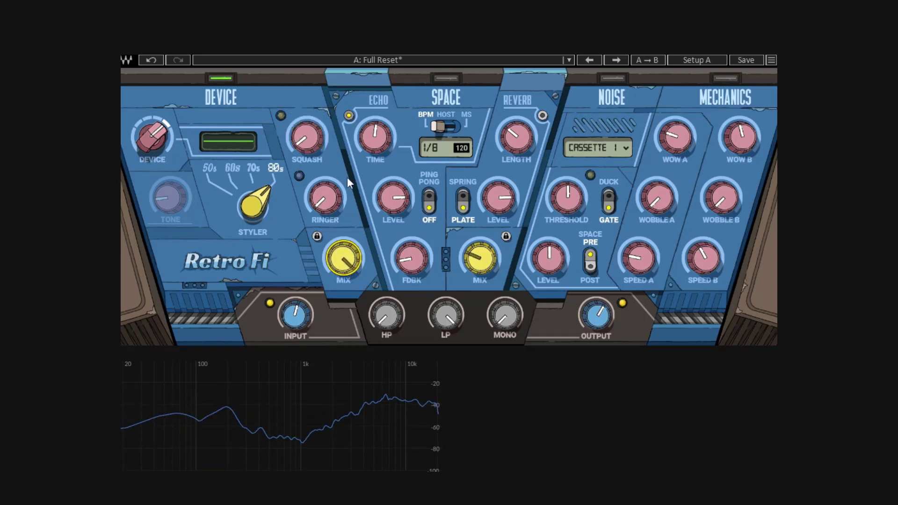
drag(307, 142, 307, 139)
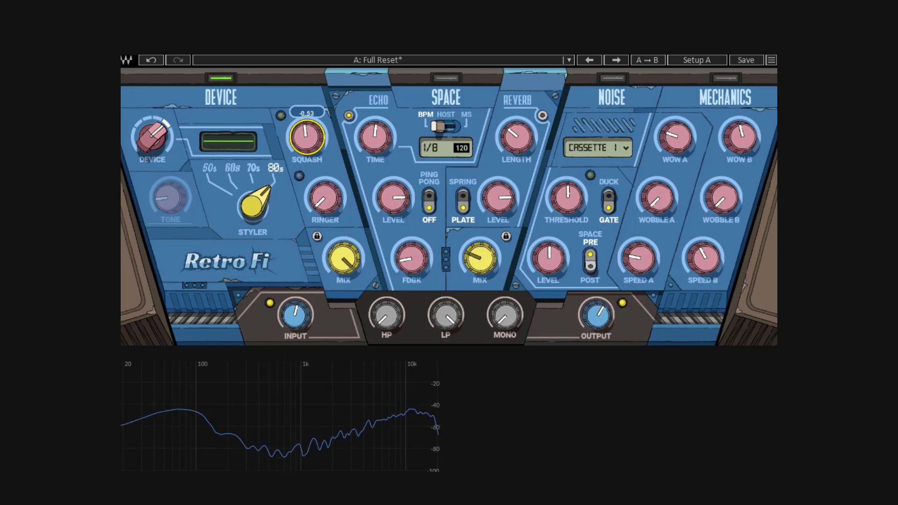
drag(306, 137, 306, 119)
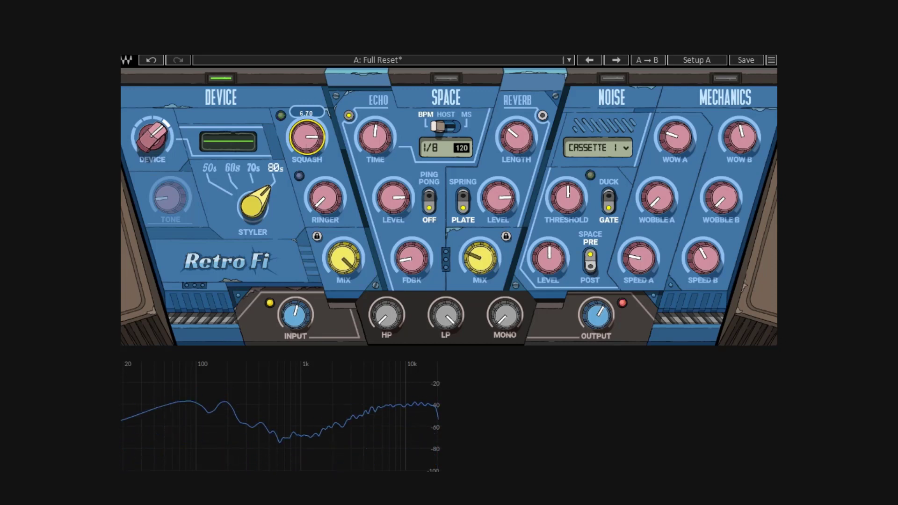
drag(306, 120, 306, 155)
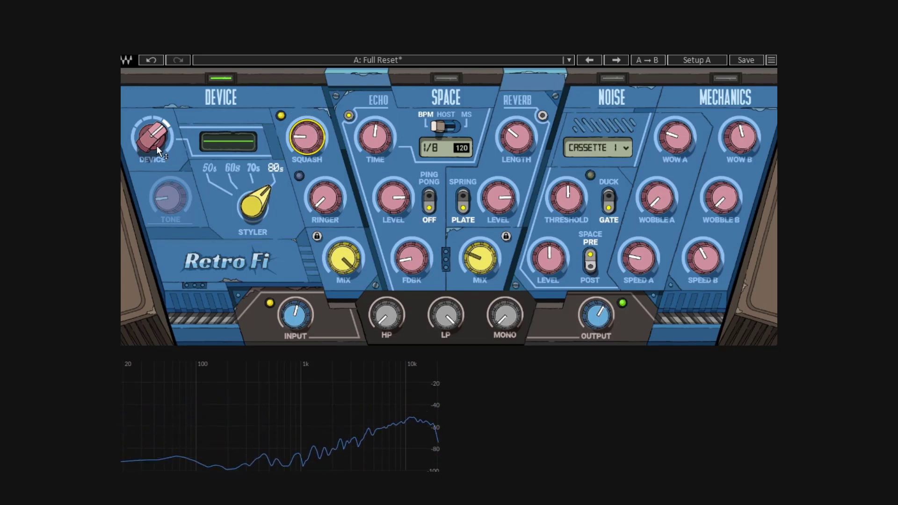
Step: Select the downward-sloping device curve, reset the Tone to its centre position, and lower the Device mix below half
drag(152, 137, 152, 133)
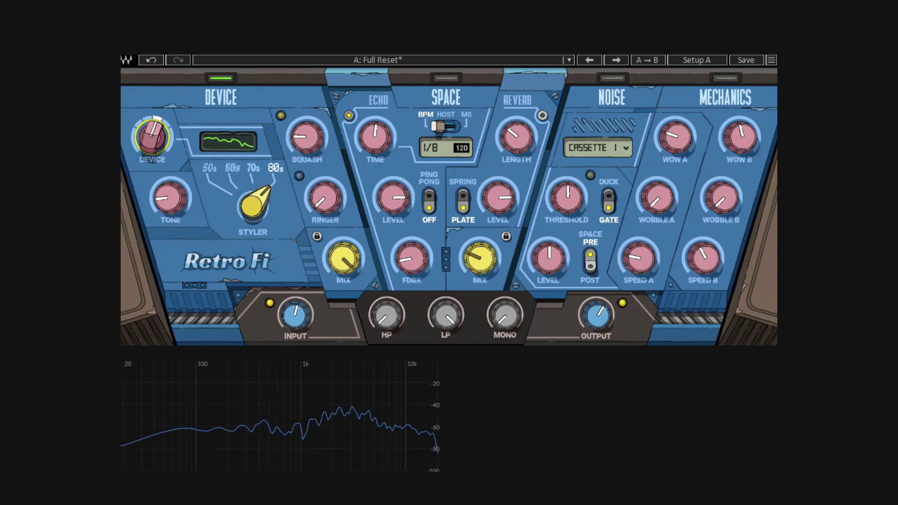
double_click(172, 209)
text(0)
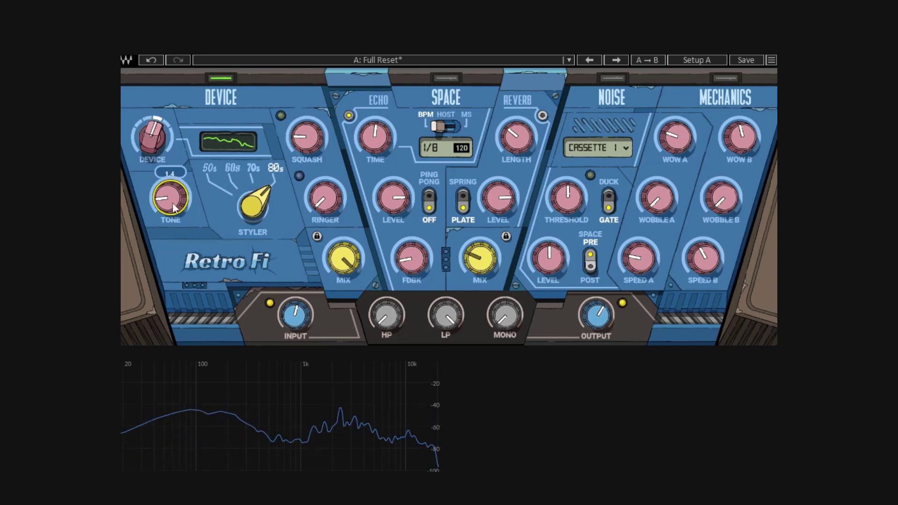
key(Return)
drag(356, 262, 356, 303)
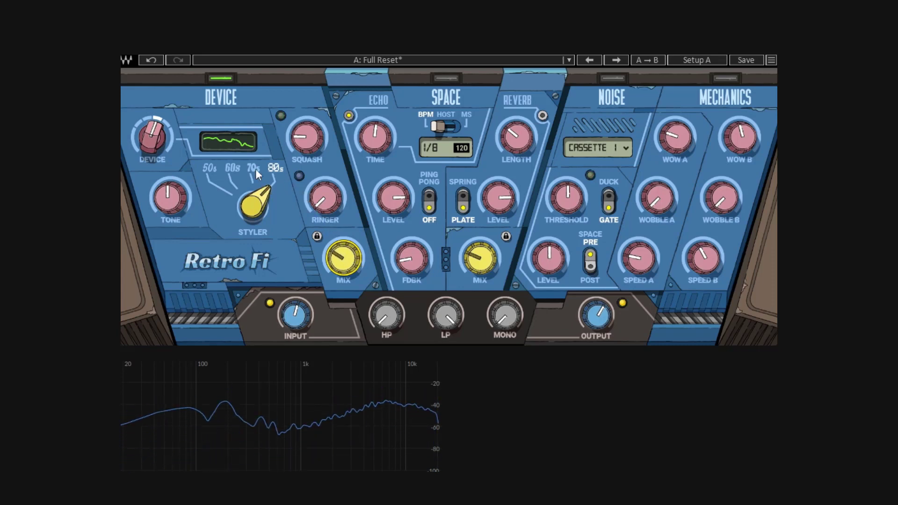
Step: Compare the Device section with bypass, leave it enabled, and lower the Device mix a little further
click(229, 78)
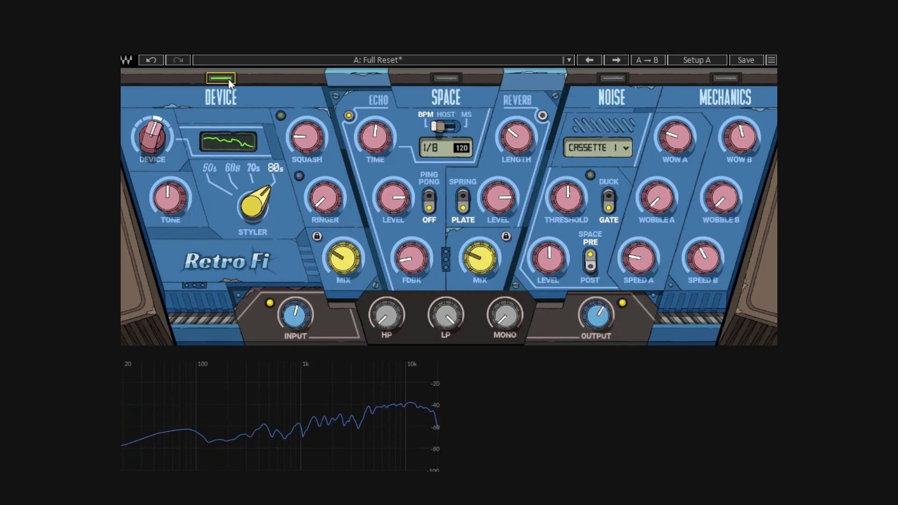
click(229, 80)
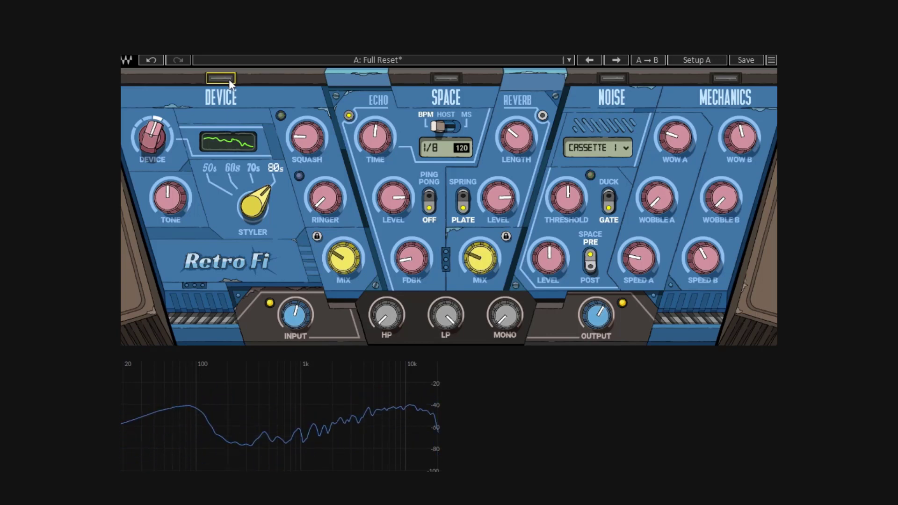
click(232, 81)
drag(343, 258, 343, 265)
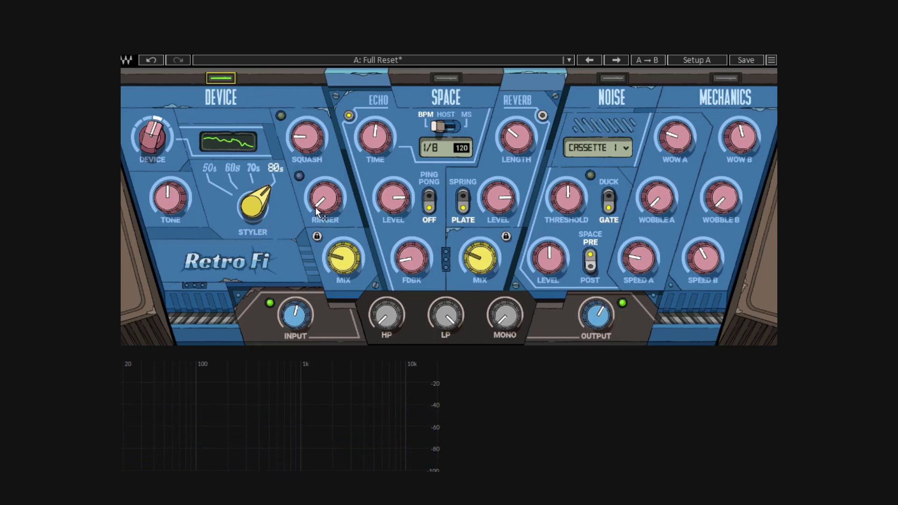
Step: Raise the Device mix to maximum, select the flat device curve, and return Squash to its centre position
mouse_move(323, 213)
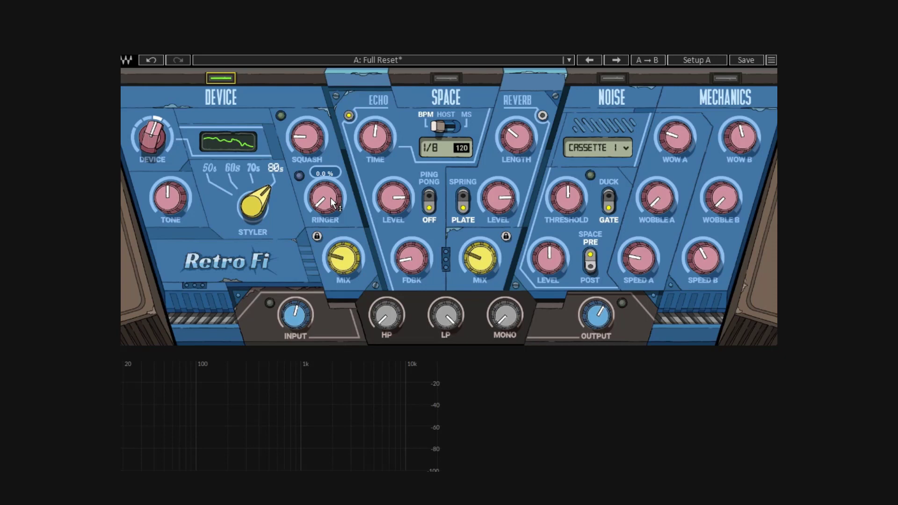
drag(342, 258, 343, 224)
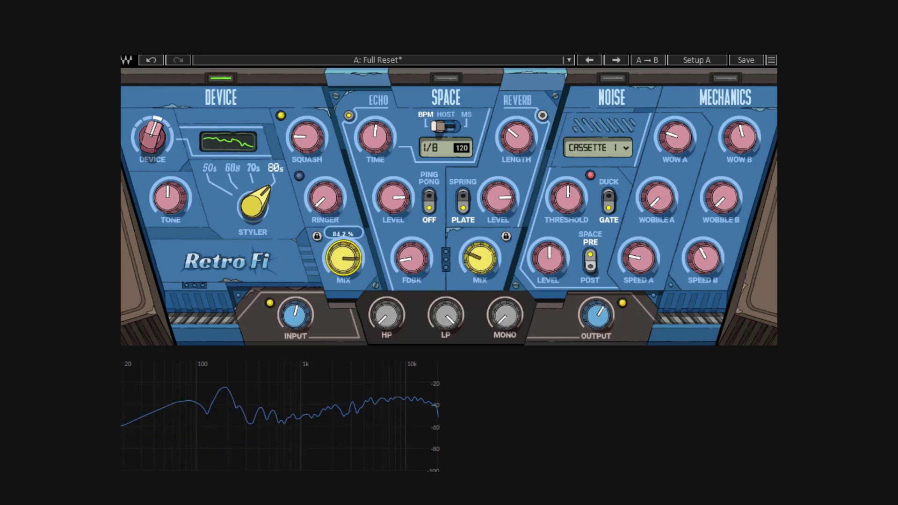
drag(160, 153, 161, 138)
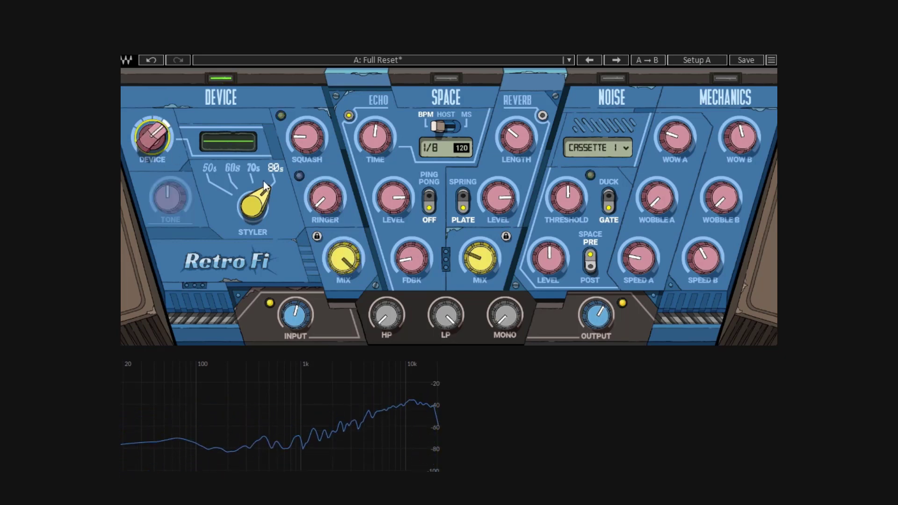
drag(313, 144, 313, 131)
Step: Audition the Ringer by raising it to 100%, then bring it down to a low setting and fine-tune it
click(325, 198)
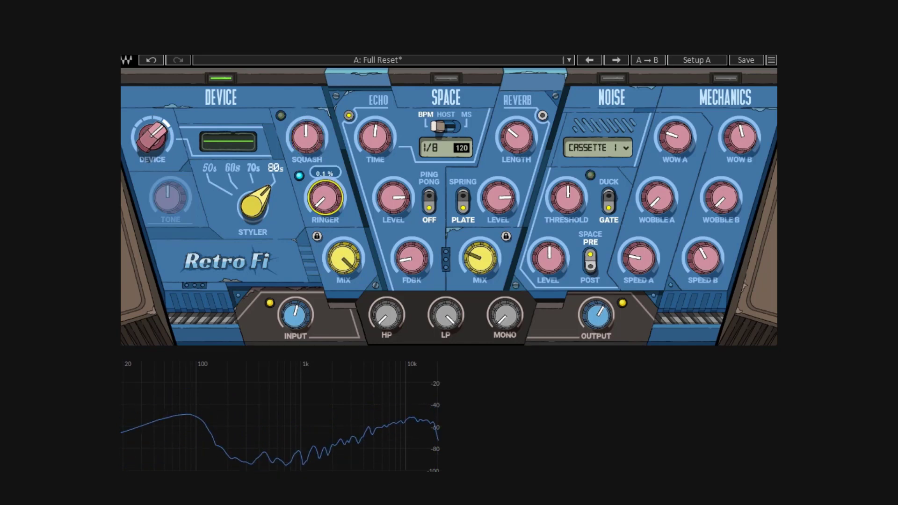
mouse_move(325, 197)
mouse_down()
mouse_move(325, 159)
mouse_move(330, 192)
mouse_up()
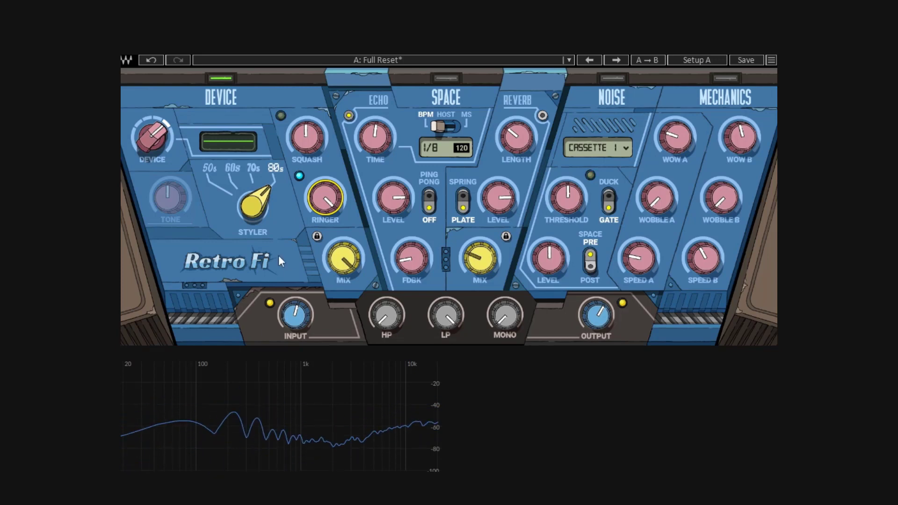
click(330, 201)
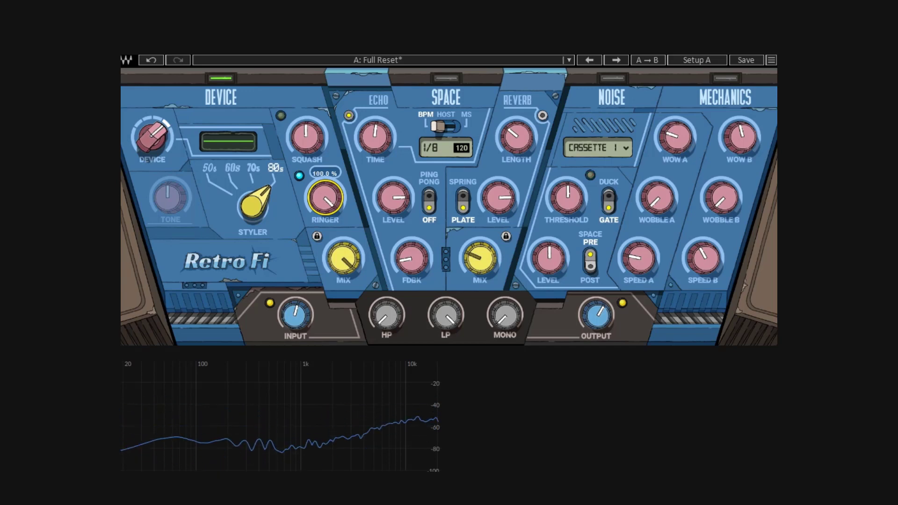
drag(330, 201, 330, 249)
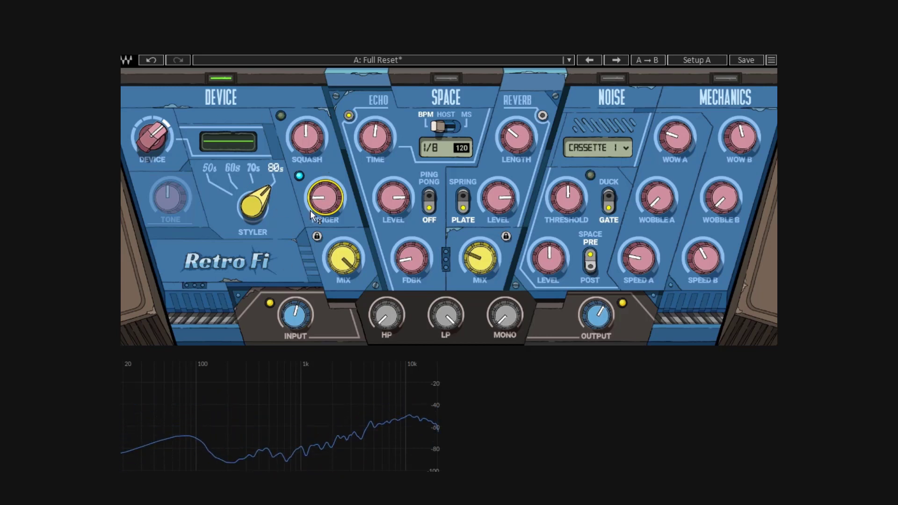
drag(310, 210, 310, 211)
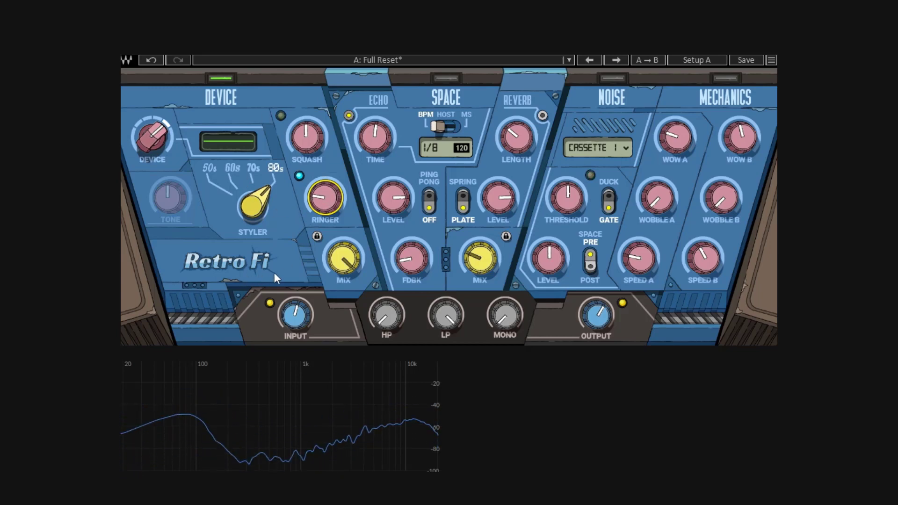
drag(327, 201, 327, 197)
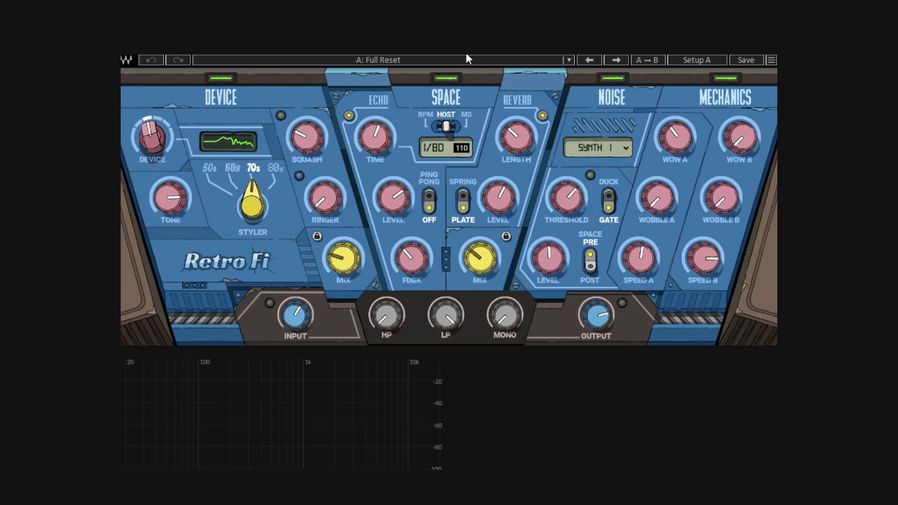
Step: Load the Full Reset factory preset, start playback, and raise the output level well above centre
click(404, 60)
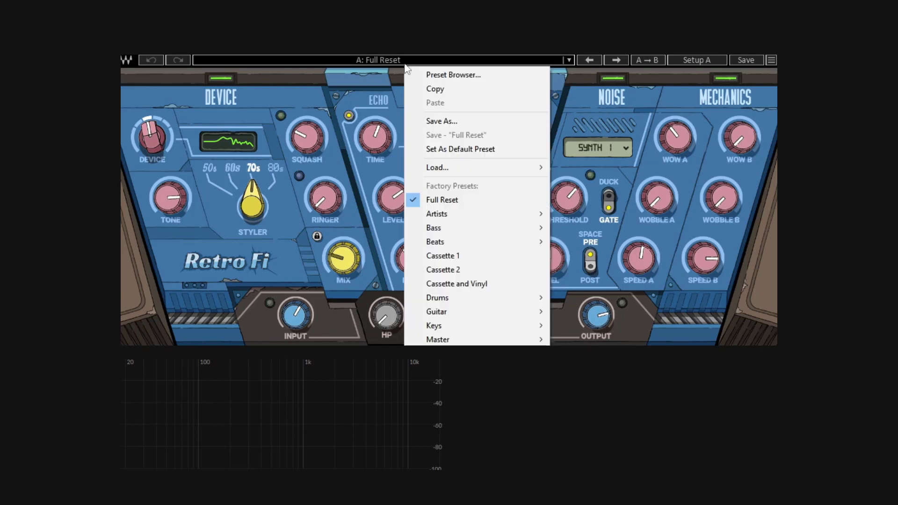
click(442, 198)
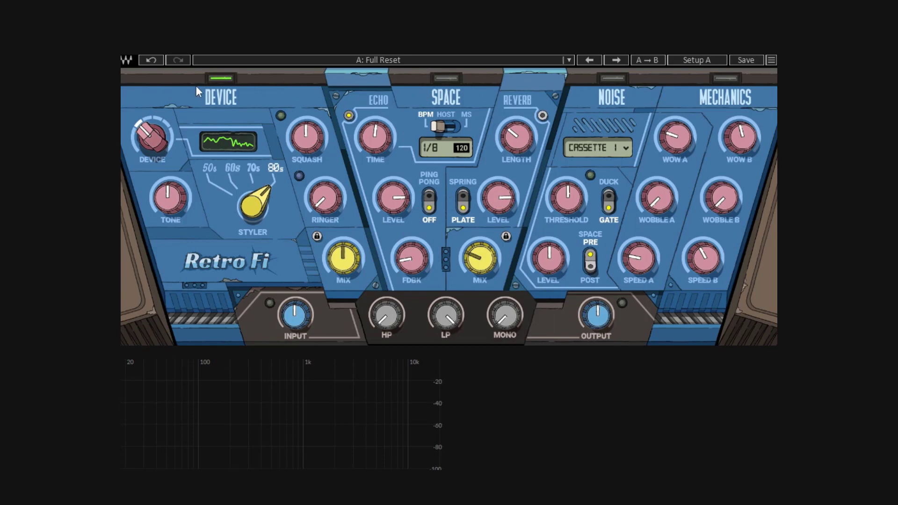
key(space)
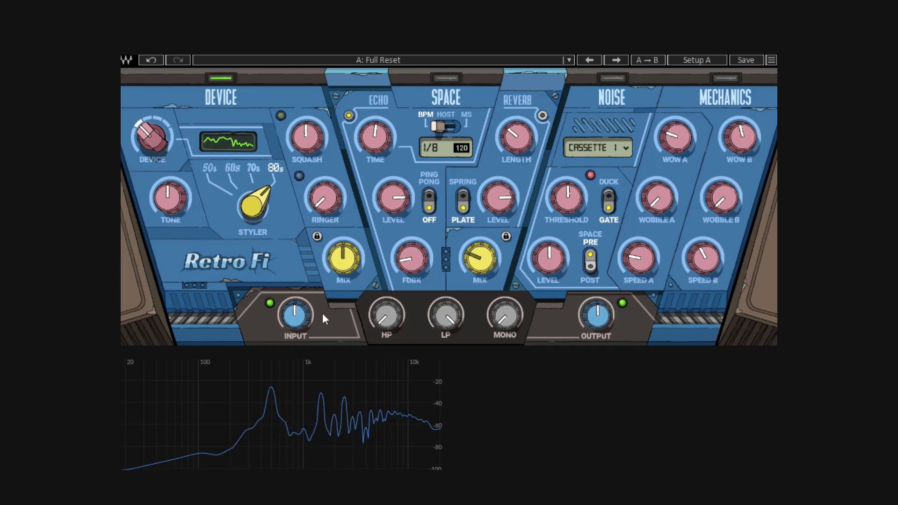
drag(585, 322, 585, 299)
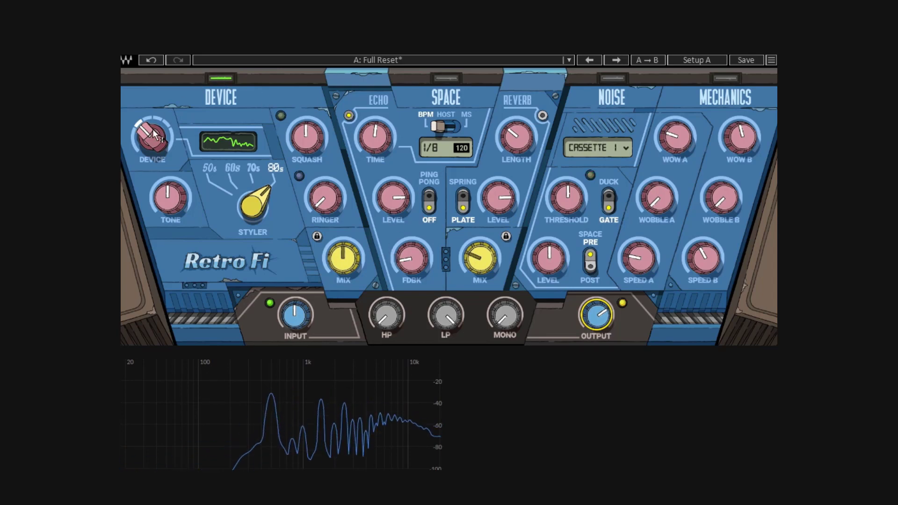
Step: Select the downward-sloping device curve and raise the Tone above its centre position
drag(153, 128, 152, 112)
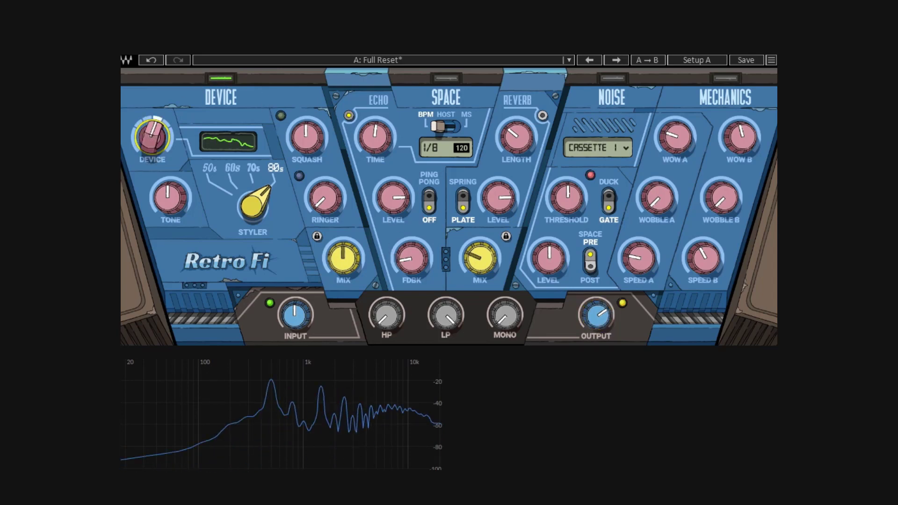
drag(172, 200, 173, 185)
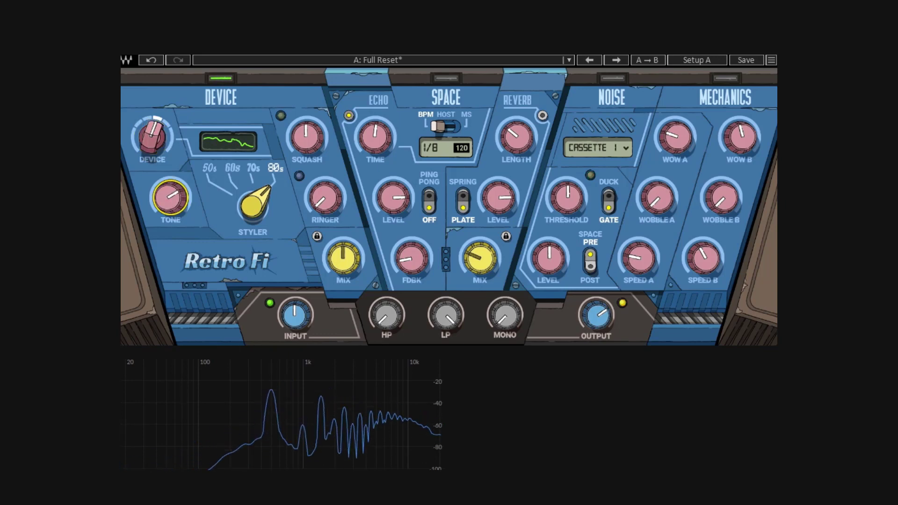
drag(156, 131, 156, 139)
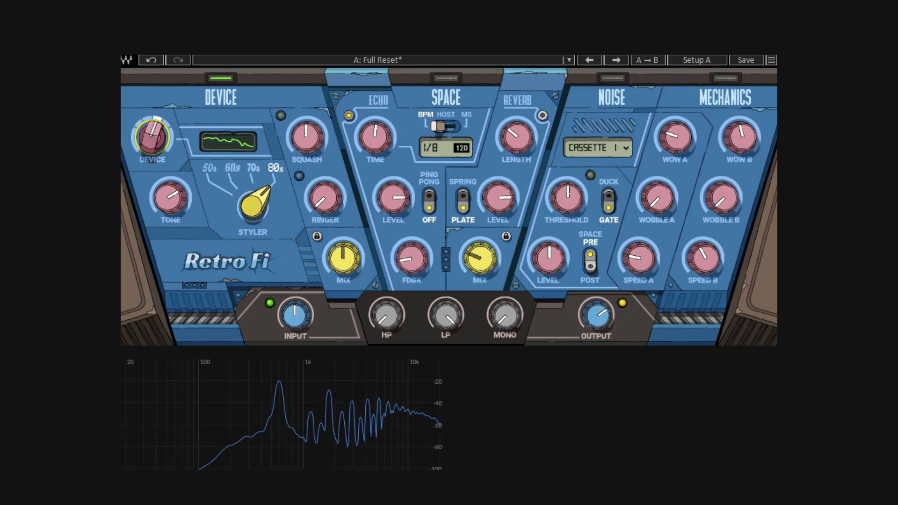
Step: Readjust the Tone above centre, switch to the mid-humped device curve that drops at the high end, and set the Styler to 50s
click(171, 198)
drag(170, 197, 170, 191)
drag(252, 206, 252, 225)
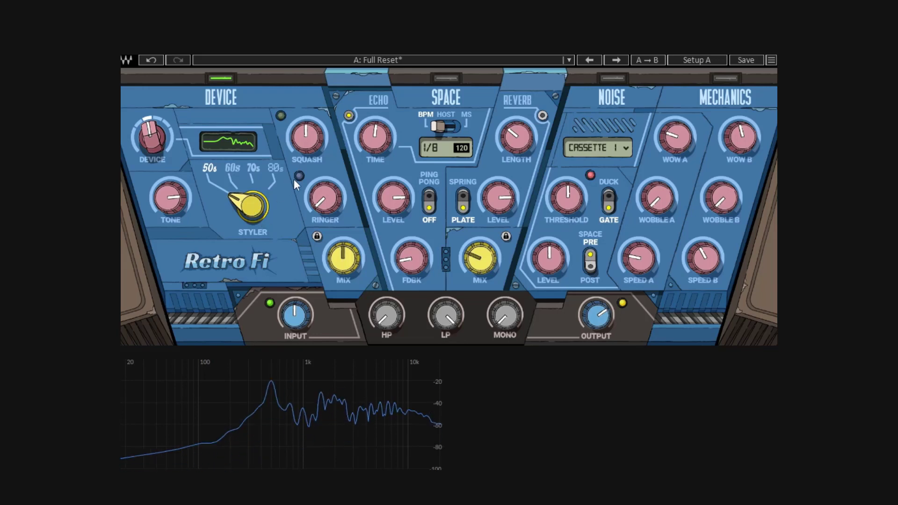
Step: Lower Squash to about -4.6 and raise the Ringer to about 3%
drag(307, 137, 307, 155)
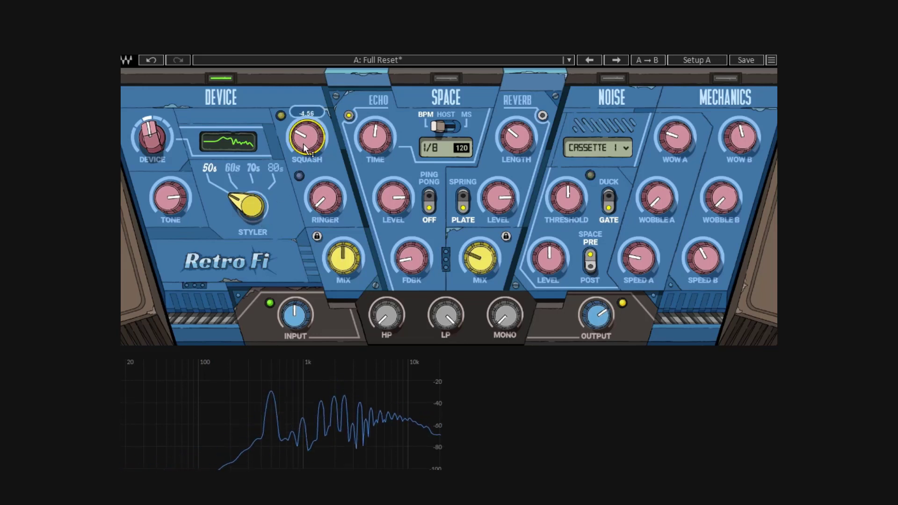
drag(329, 213, 328, 210)
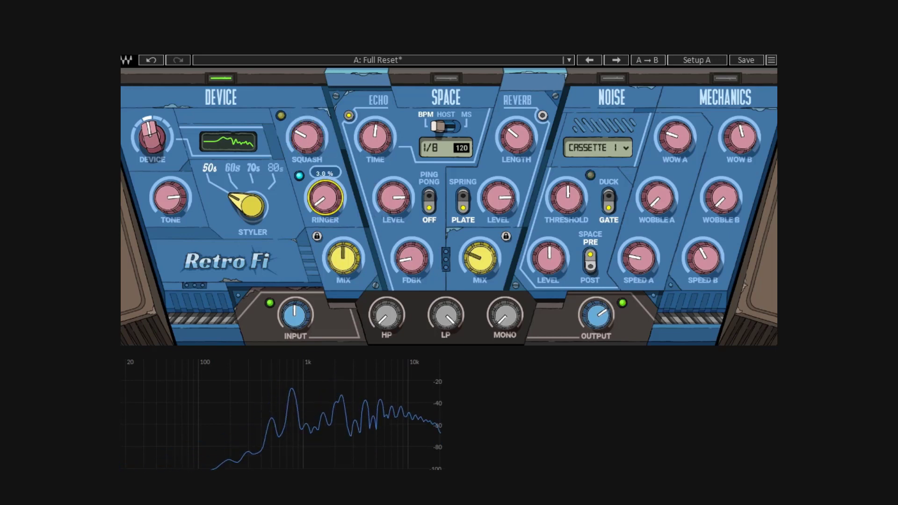
Step: Set the Ringer to 0% and lower the Device mix below 50%
drag(328, 211, 329, 216)
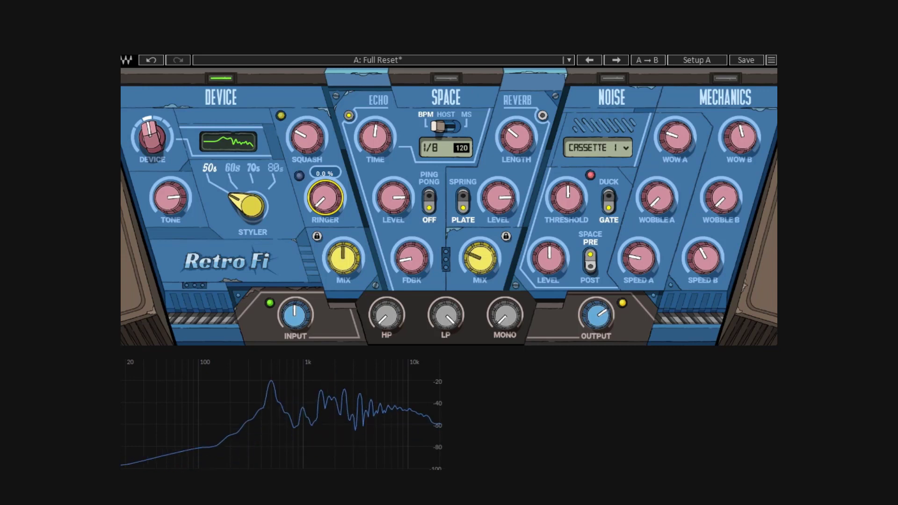
drag(328, 216, 365, 222)
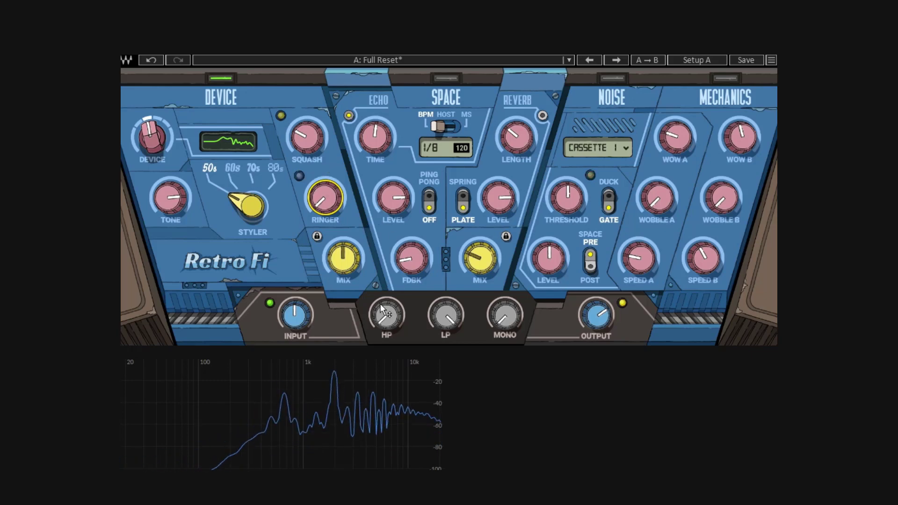
click(342, 258)
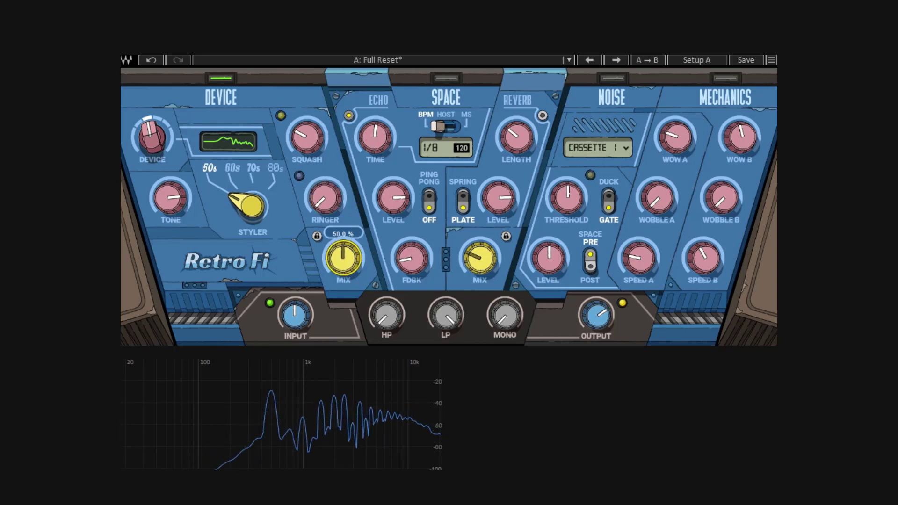
mouse_move(342, 258)
mouse_down()
mouse_move(342, 280)
mouse_move(343, 235)
mouse_move(343, 265)
mouse_up()
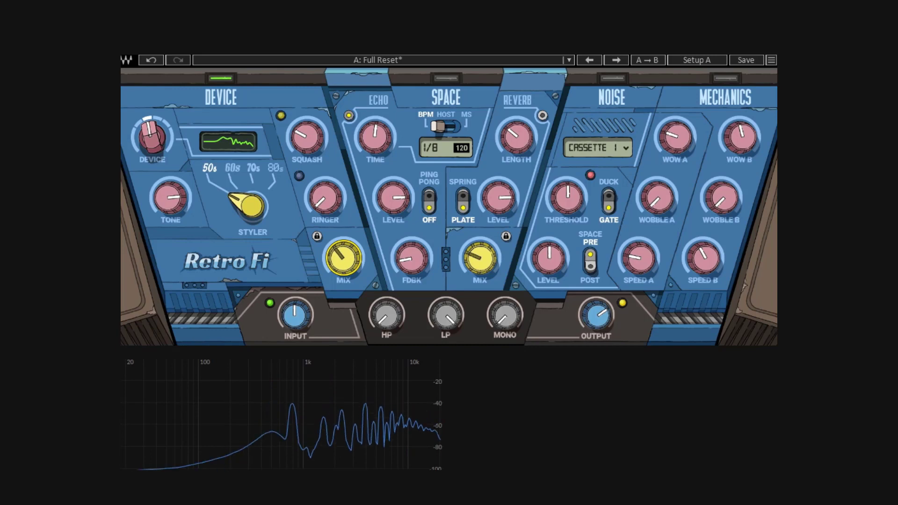
Step: Lower the Device mix further while switching the Device section off and on to compare the sound
click(221, 78)
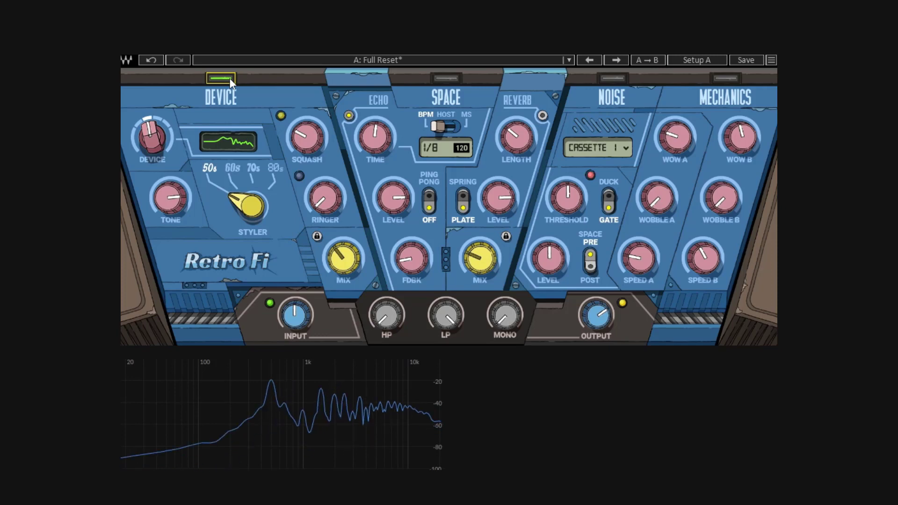
drag(343, 257, 342, 258)
click(221, 79)
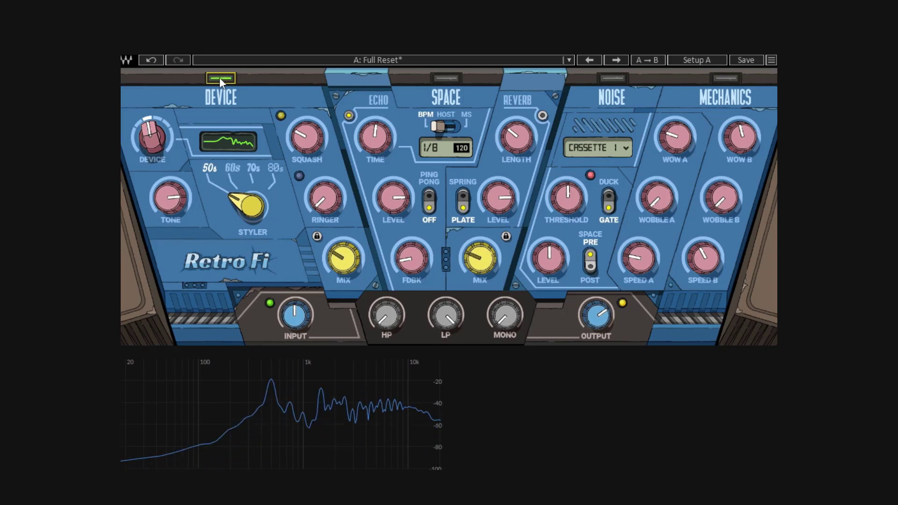
click(220, 78)
Step: Reduce the output level slightly and compare the processed and bypassed sound of the Device section
drag(596, 314, 596, 314)
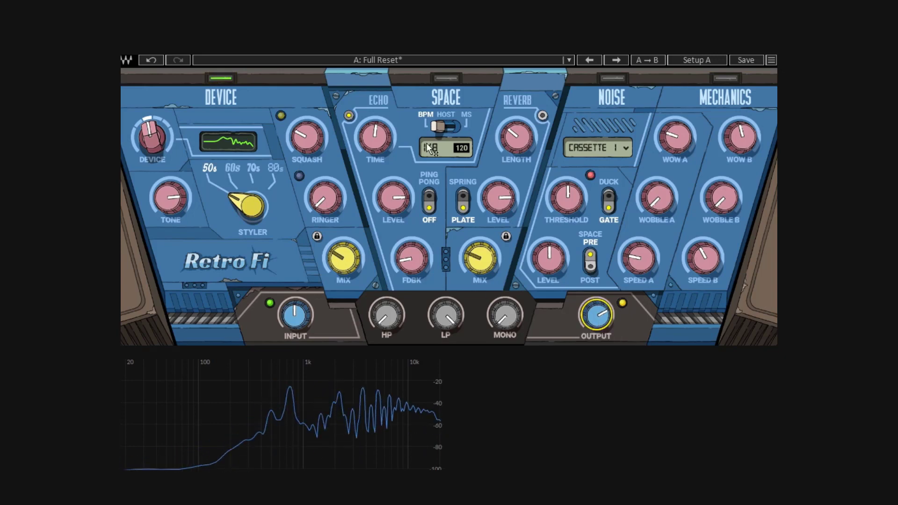
click(223, 79)
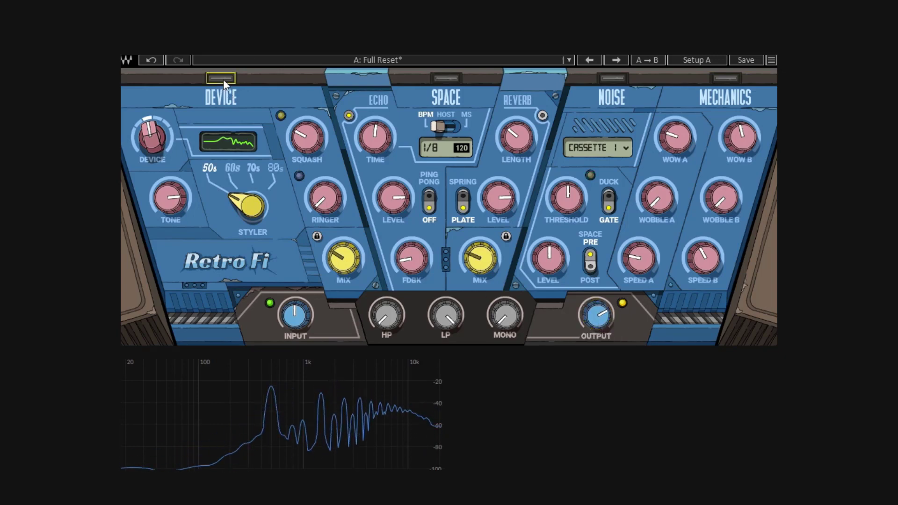
click(223, 79)
click(223, 79)
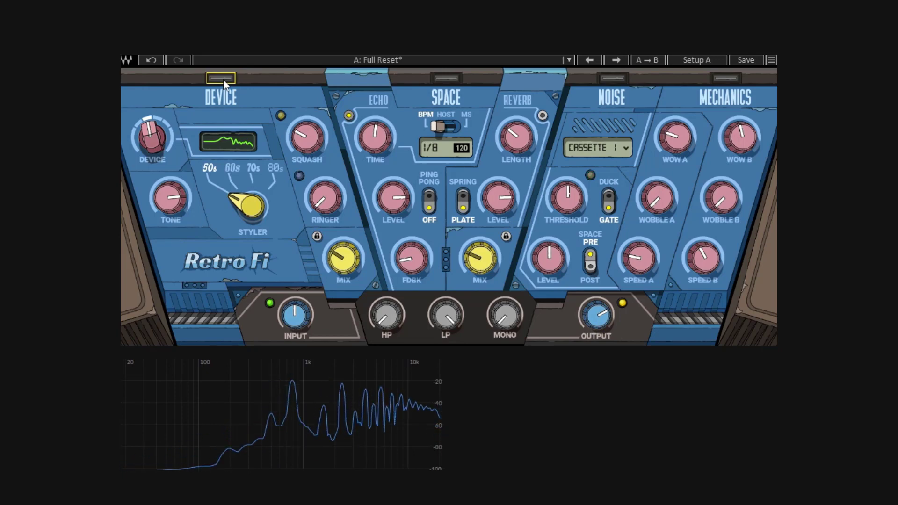
Step: Activate the Space section and audition it with and without the Device section, leaving Device off
click(223, 80)
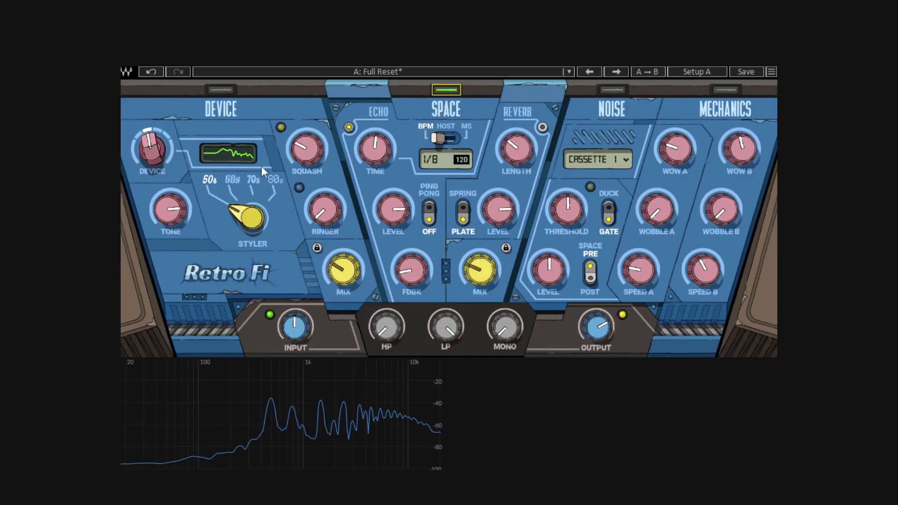
click(218, 90)
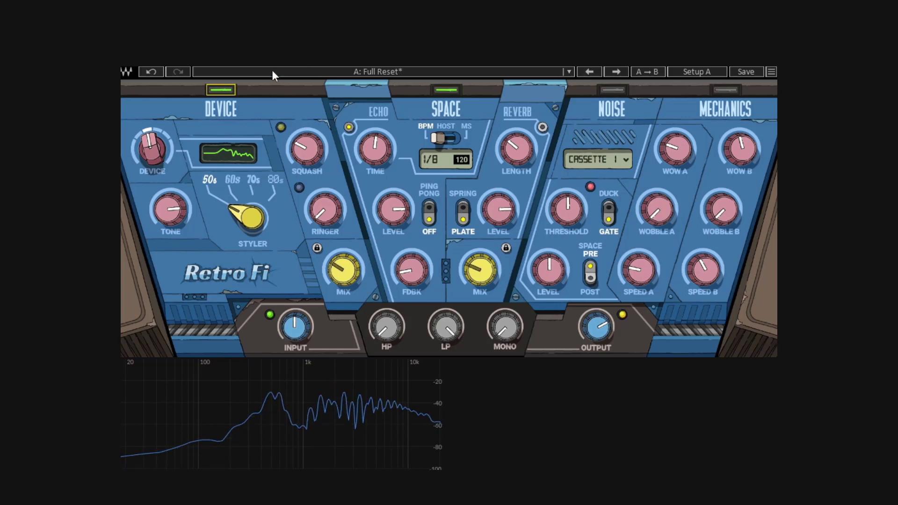
click(225, 89)
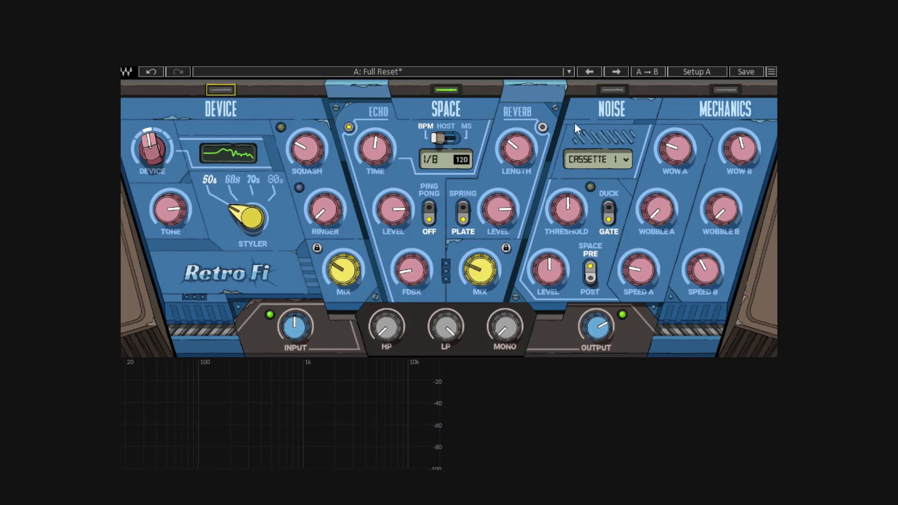
Step: Toggle the Echo and Reverb individually within the Space section, leaving both switched on
click(541, 127)
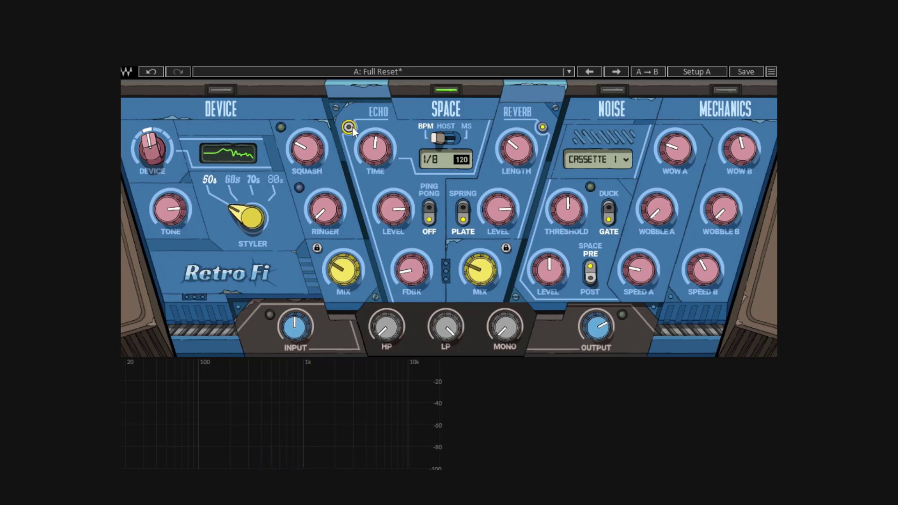
click(542, 127)
click(542, 127)
mouse_move(511, 153)
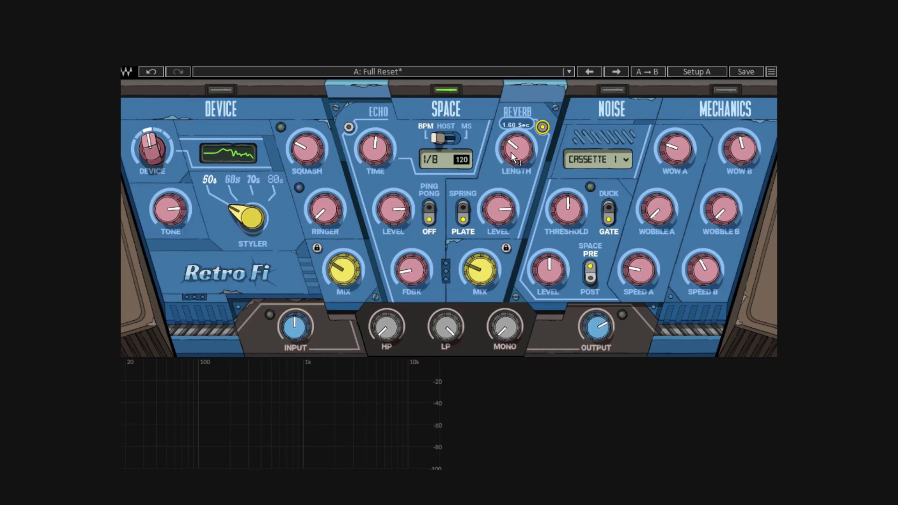
mouse_move(496, 207)
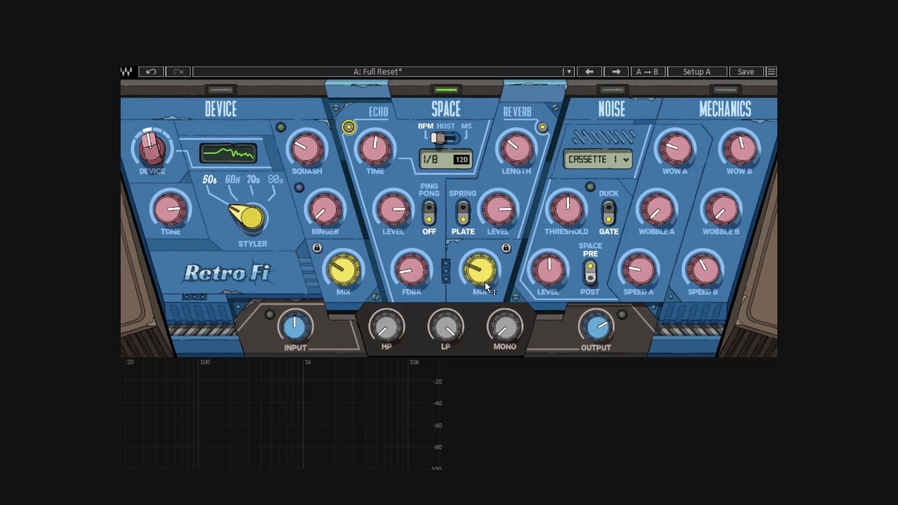
Step: Turn the Echo level to minimum, raise the Reverb level above centre, and raise the Space mix well above centre
drag(484, 279, 485, 280)
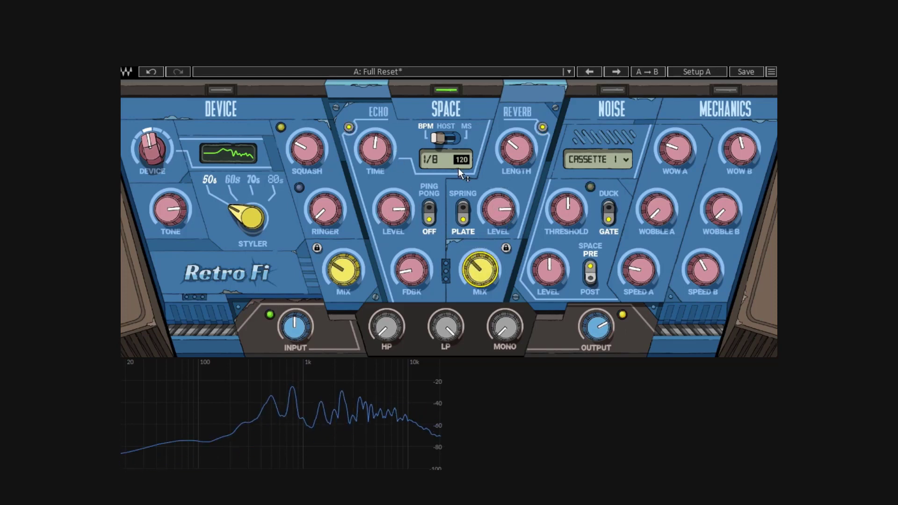
drag(395, 215, 394, 248)
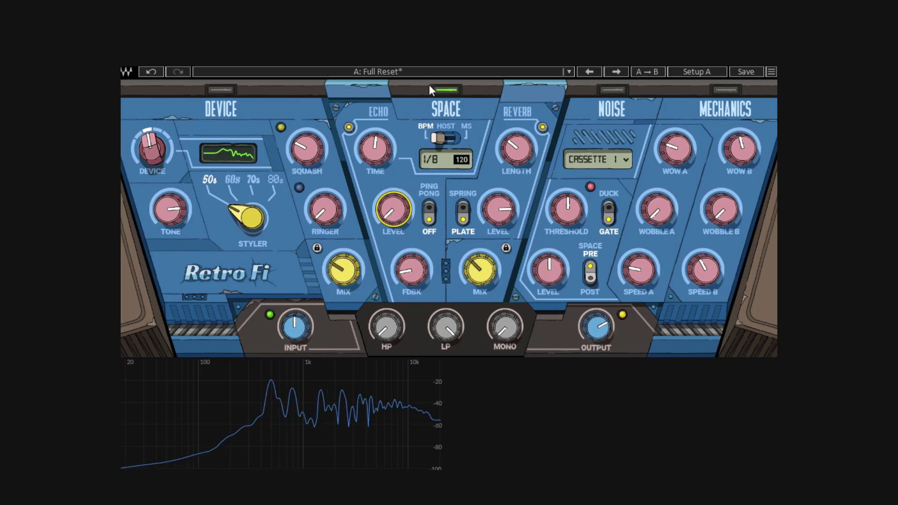
mouse_move(492, 207)
mouse_down()
mouse_move(492, 238)
mouse_move(492, 208)
mouse_up()
drag(480, 269, 479, 238)
drag(498, 209, 502, 219)
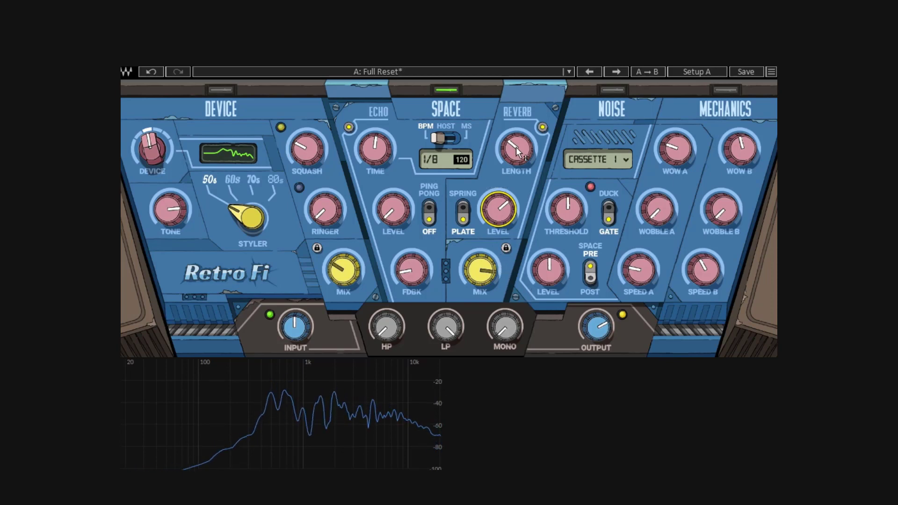
Step: Audition the Plate reverb with its Length at minimum and raised well above centre
drag(516, 149, 516, 164)
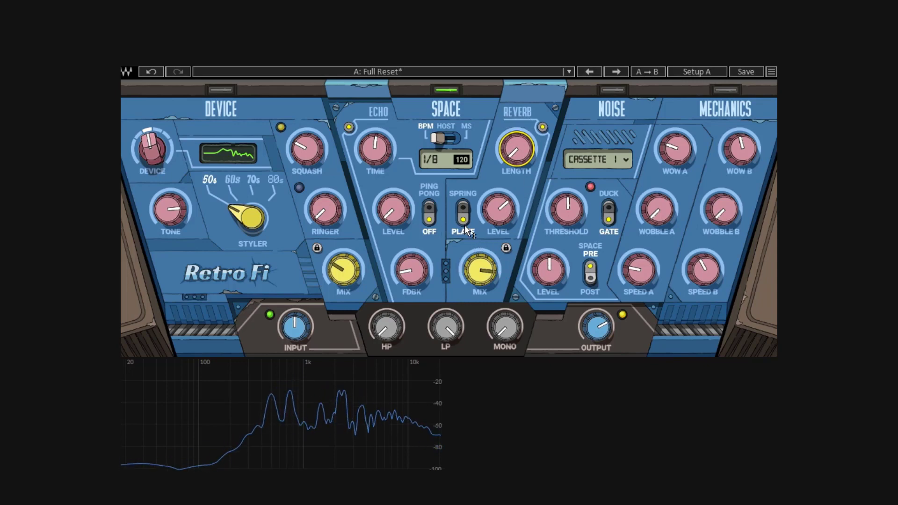
drag(518, 130, 518, 106)
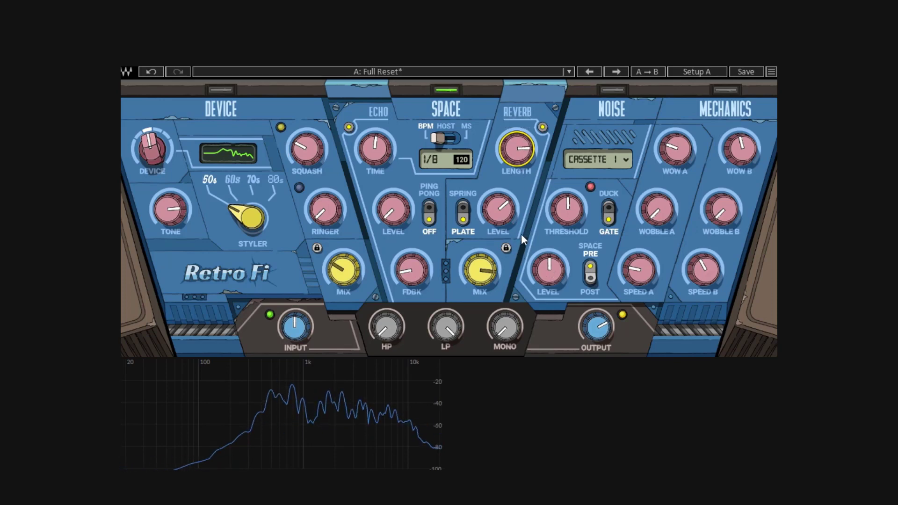
drag(523, 157, 527, 118)
Step: Switch the reverb to Spring, lower its Length and Level below centre, and readjust the Space mix above centre
click(463, 211)
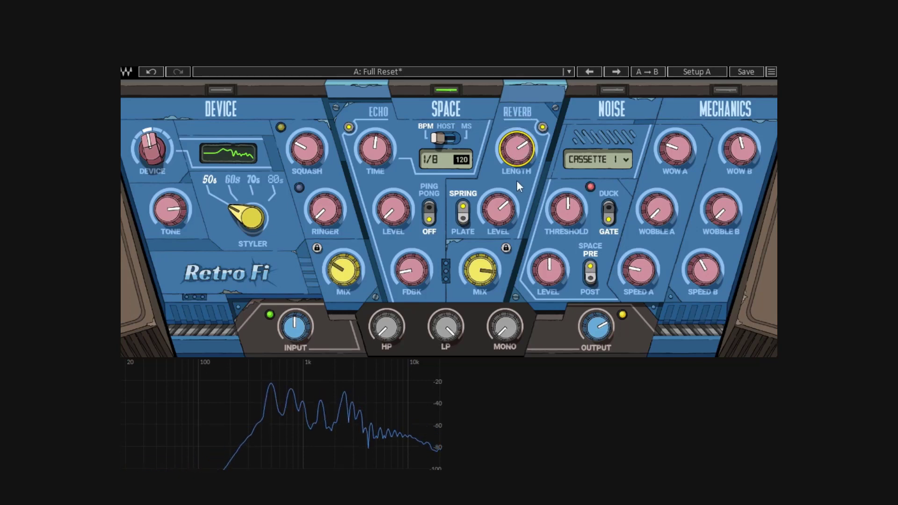
drag(517, 149, 498, 233)
drag(479, 270, 480, 278)
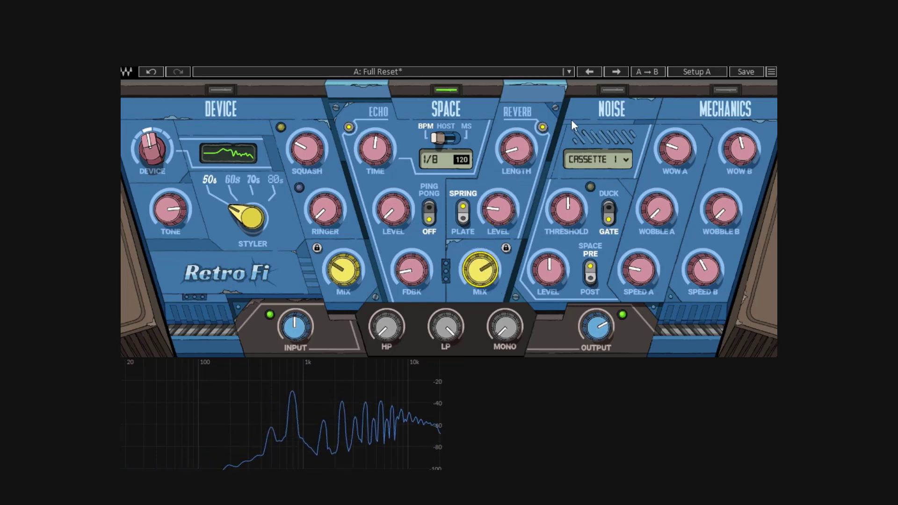
Step: Switch off the Reverb and raise the Echo level slightly above centre
click(544, 125)
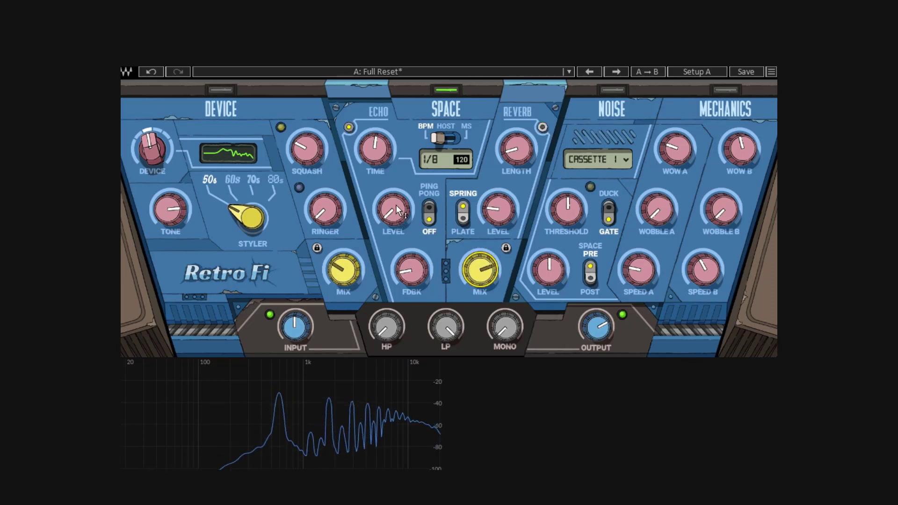
drag(394, 212, 393, 176)
mouse_move(394, 218)
mouse_down()
mouse_move(393, 208)
mouse_move(393, 230)
mouse_up()
Step: Audition the Echo feedback at about 140.7% and reduce it to about 51.2%
drag(409, 284, 410, 256)
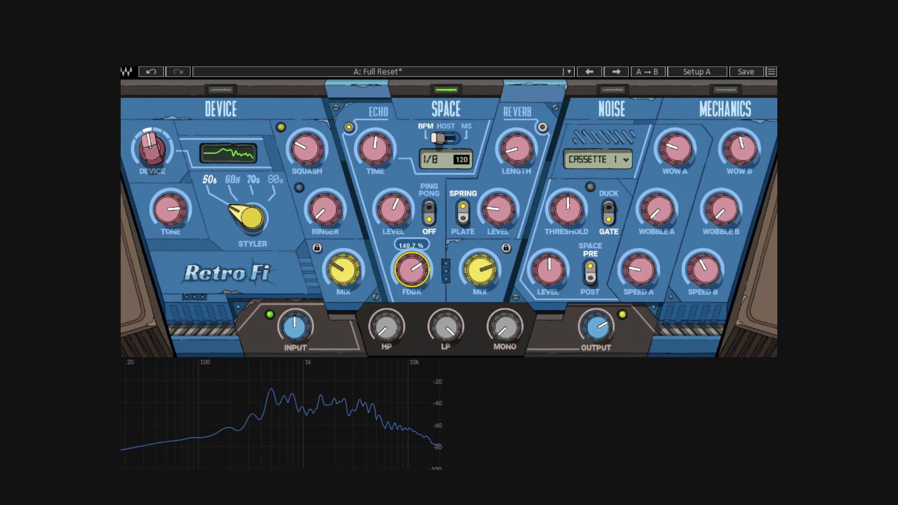
drag(409, 257, 414, 307)
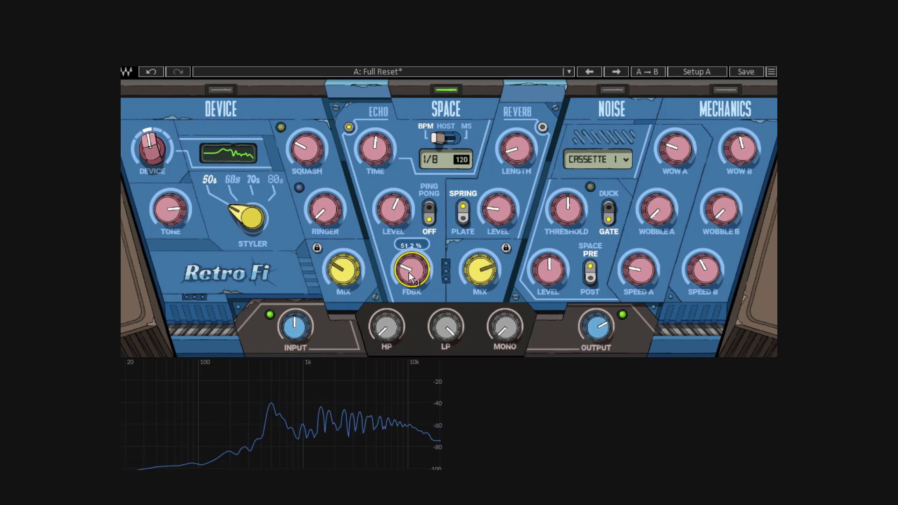
Step: Try the Ping Pong mode on the Echo and switch it back off
click(431, 212)
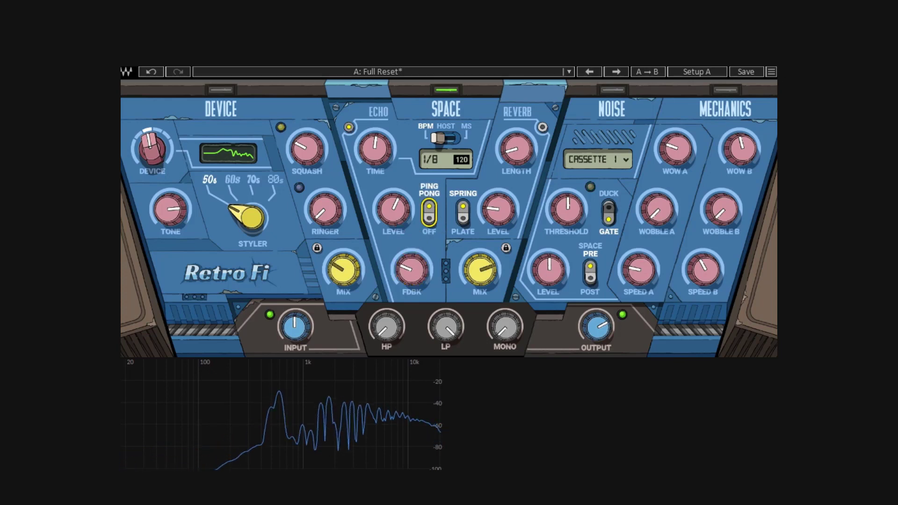
click(401, 223)
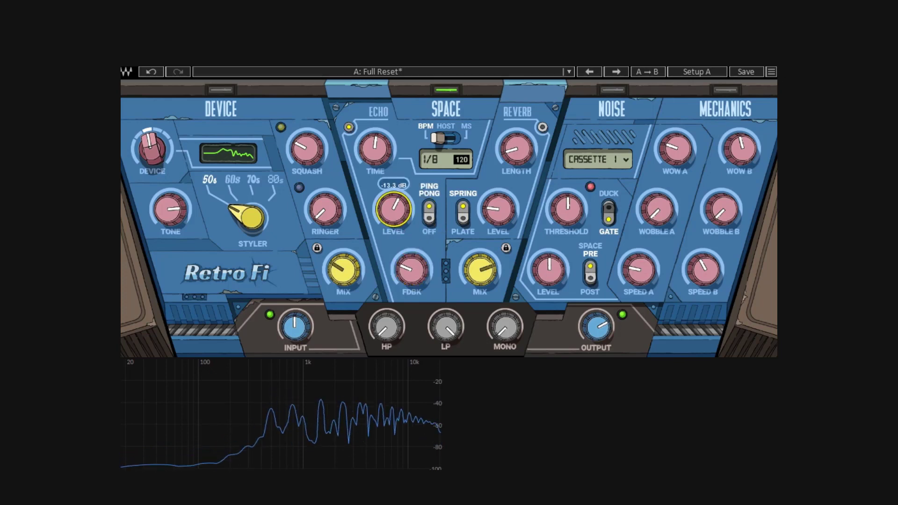
click(430, 216)
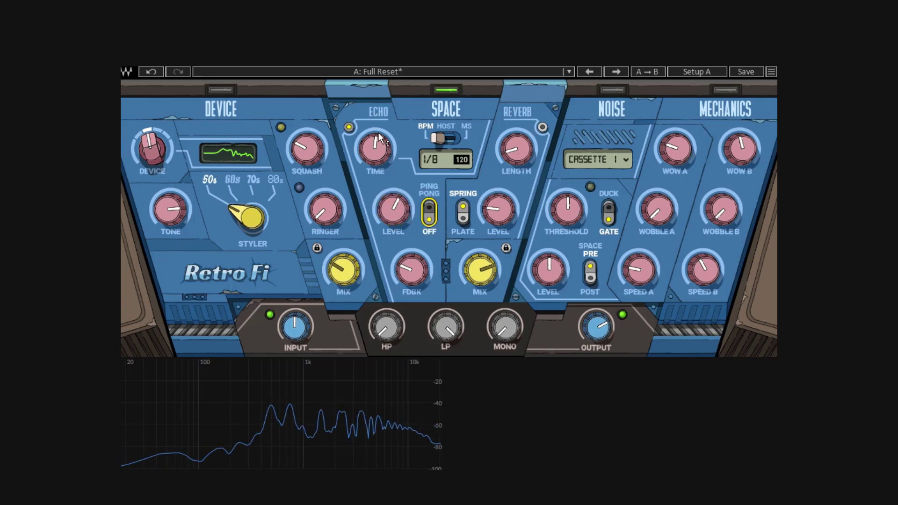
Step: Try a 1/16T Echo time in BPM mode, set the tempo to 199, and change the time to 1/16D
mouse_move(377, 146)
mouse_down()
mouse_move(376, 161)
mouse_move(357, 155)
mouse_move(375, 133)
mouse_up()
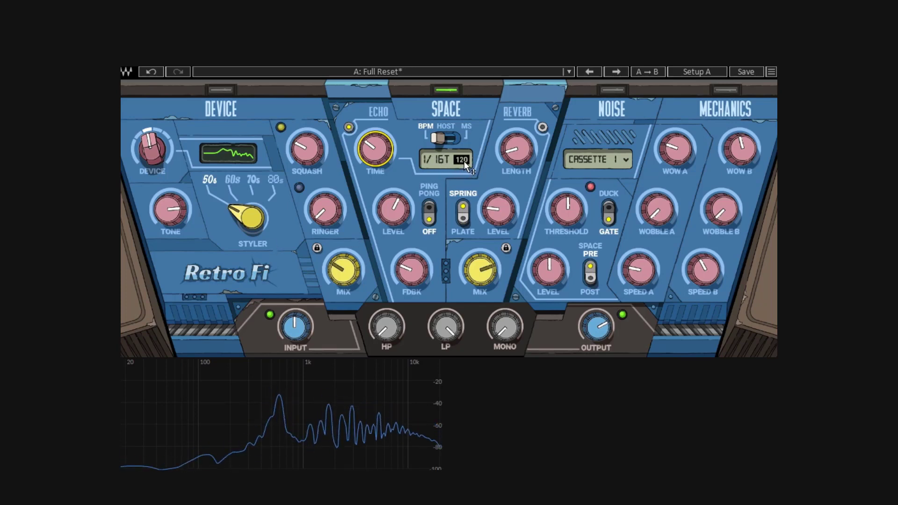
mouse_move(464, 162)
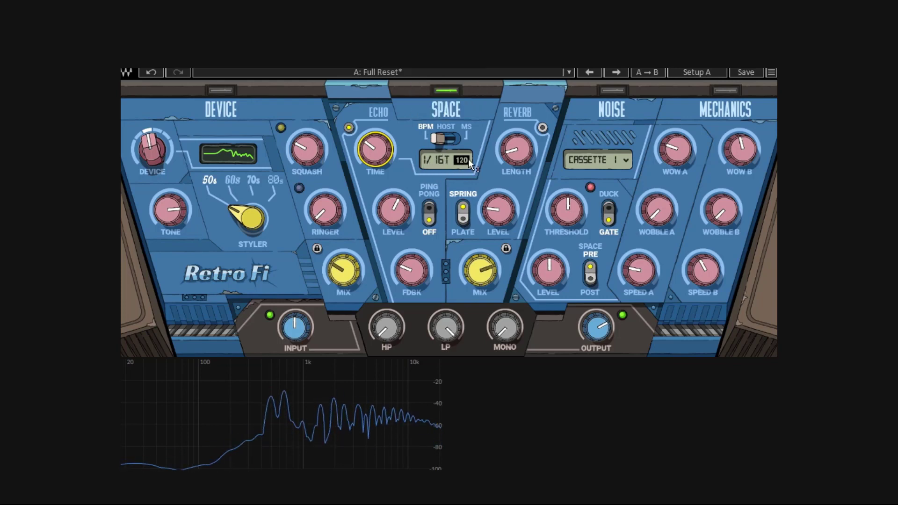
drag(462, 160, 462, 140)
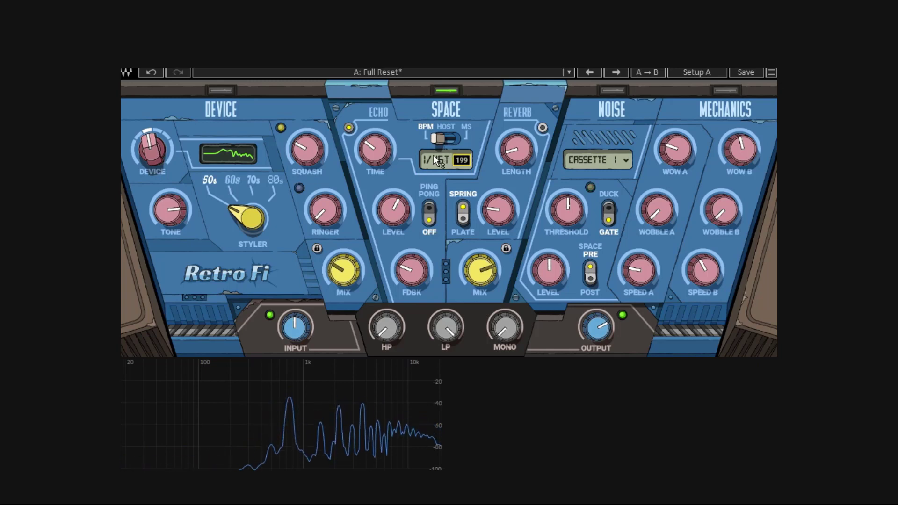
drag(434, 156, 469, 175)
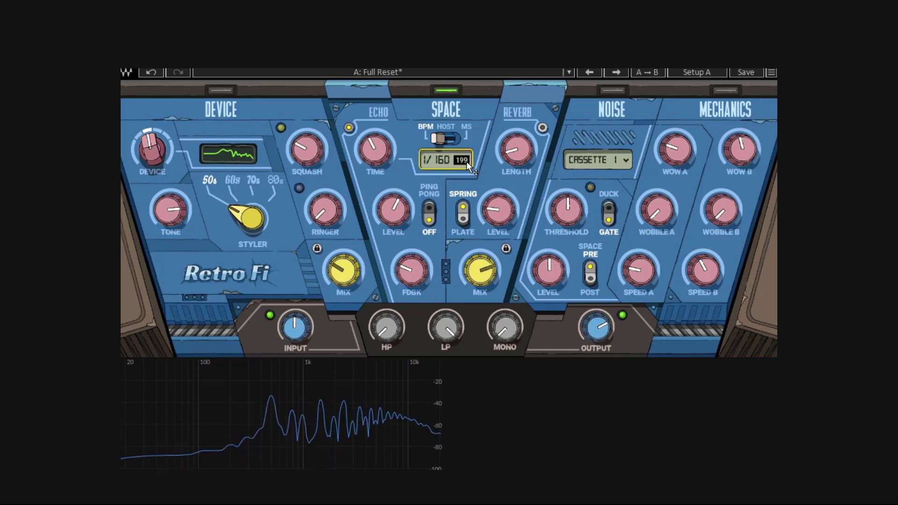
Step: Switch the Echo timing to Host, set the Space mix to 65.1%, and change the timing mode to MS
click(445, 137)
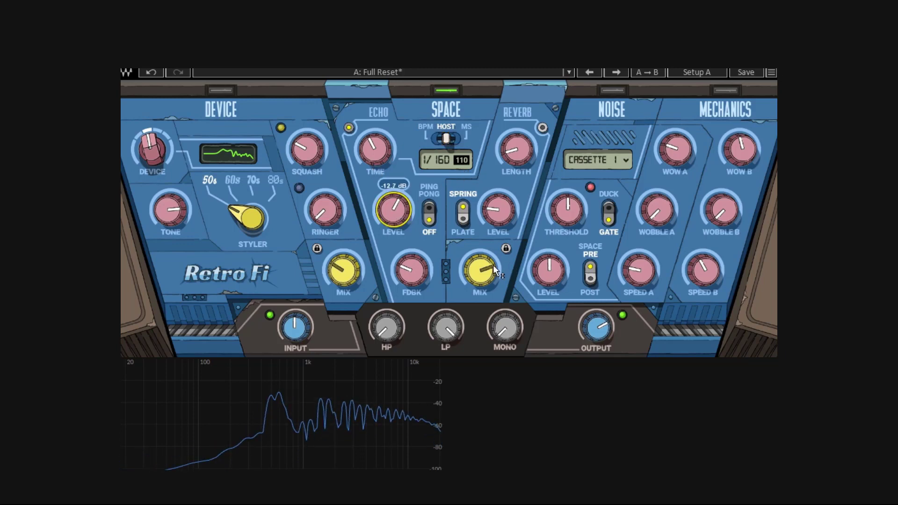
drag(492, 264, 493, 277)
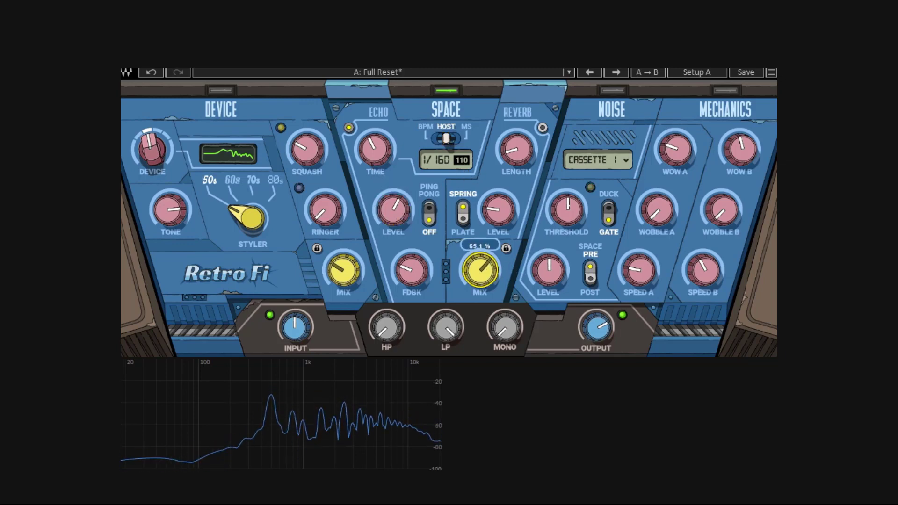
click(457, 137)
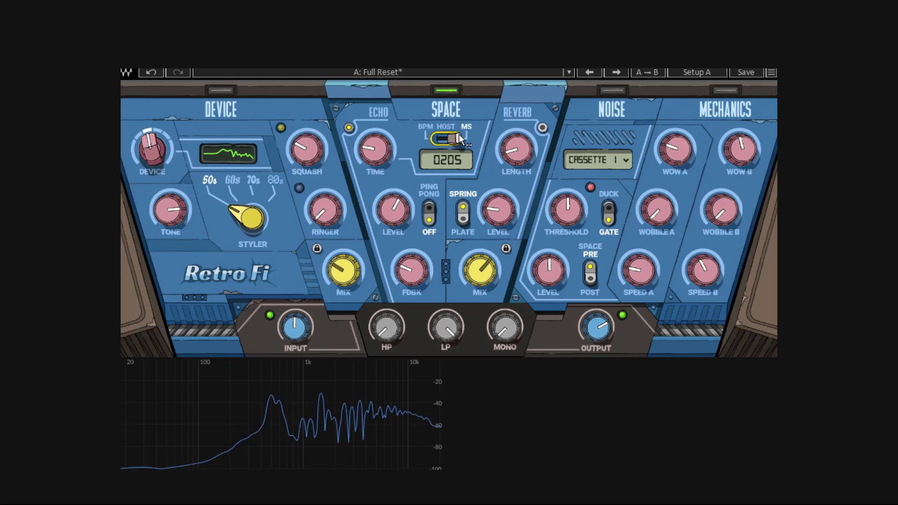
Step: Increase the Echo time to 378 ms in MS mode
click(374, 159)
drag(375, 159, 375, 135)
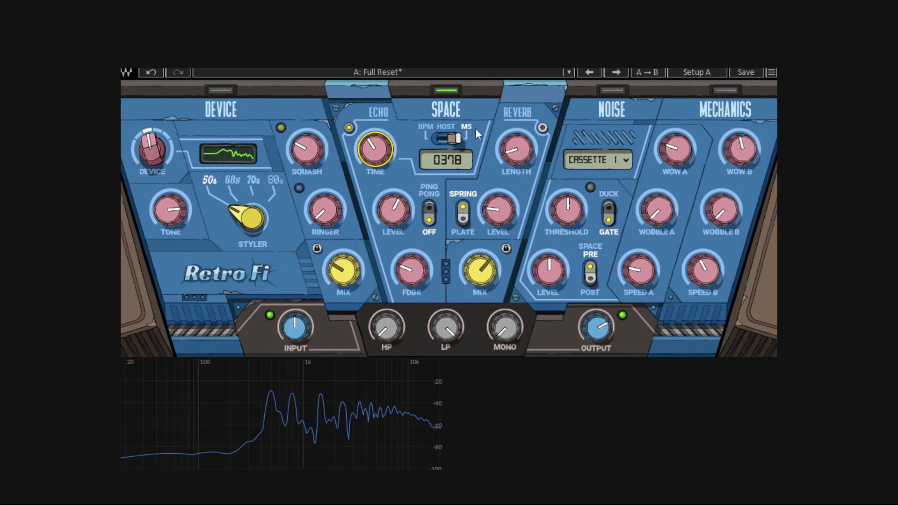
drag(375, 150, 375, 150)
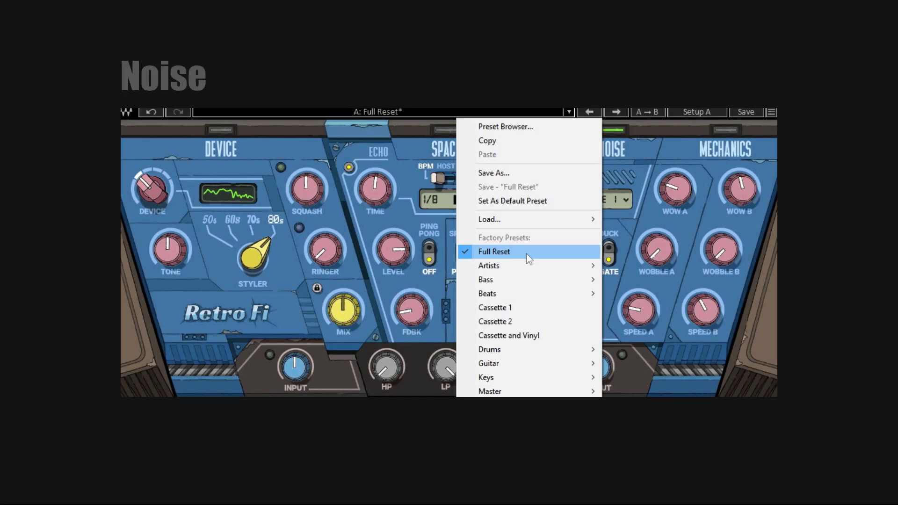
Step: Load the Full Reset factory preset and switch off the Device section
click(521, 252)
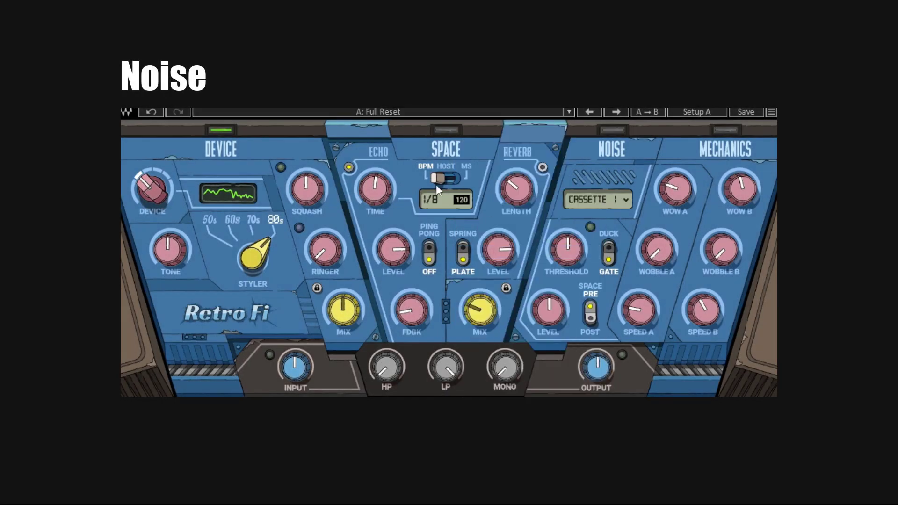
click(213, 132)
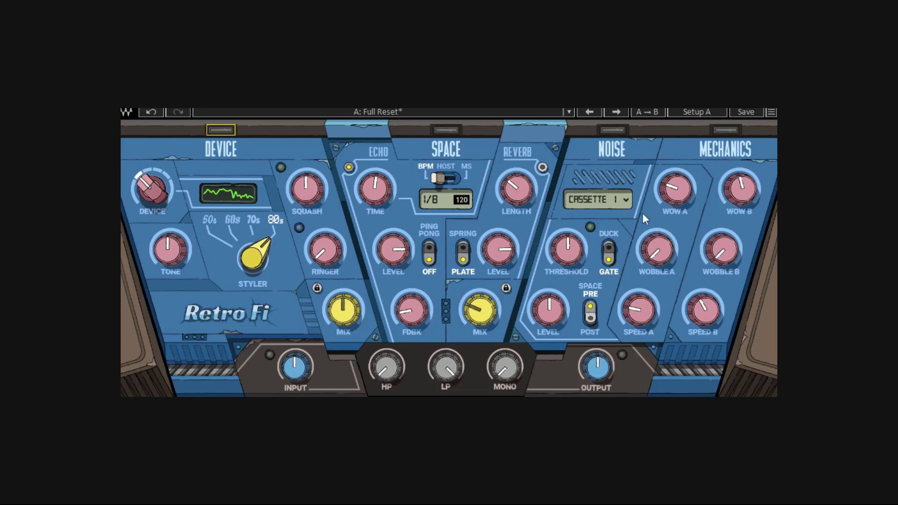
click(623, 201)
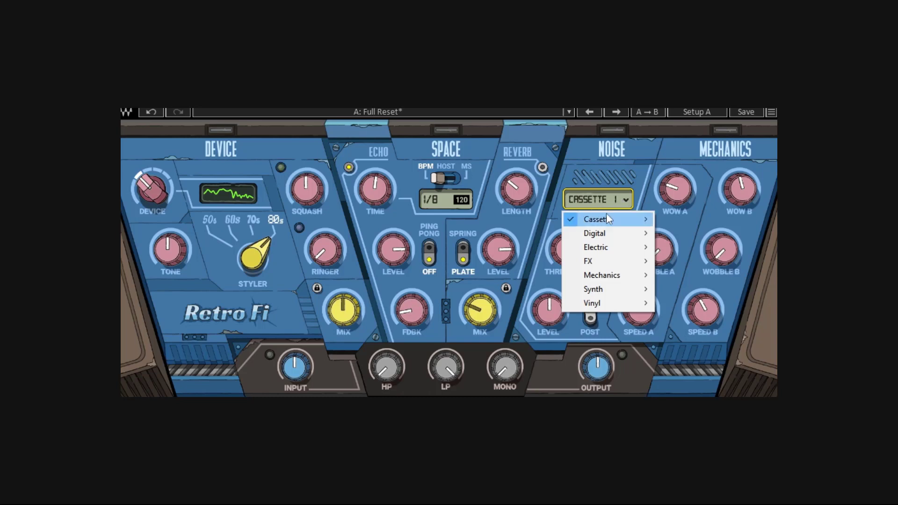
mouse_move(606, 222)
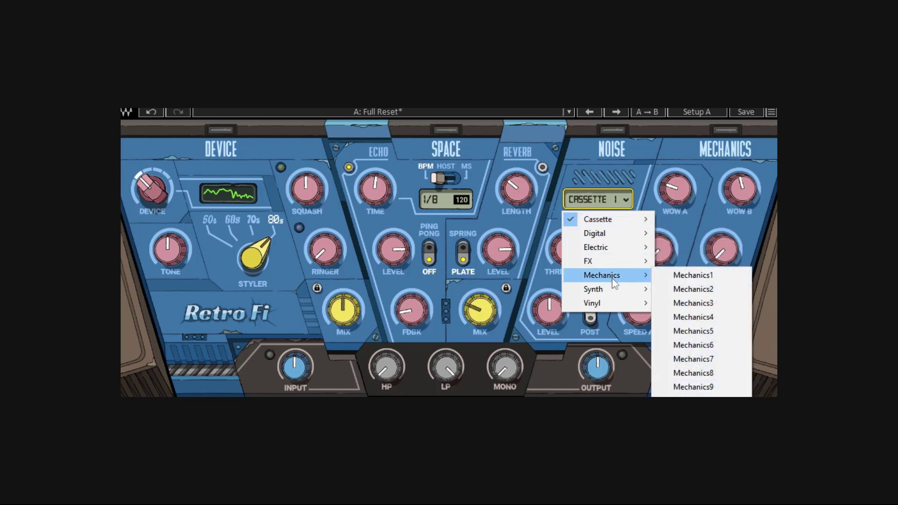
mouse_move(609, 288)
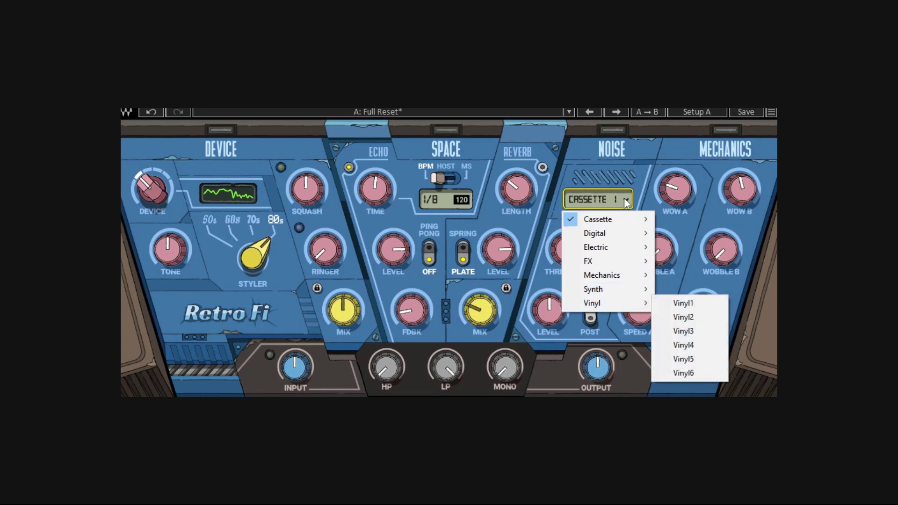
click(619, 168)
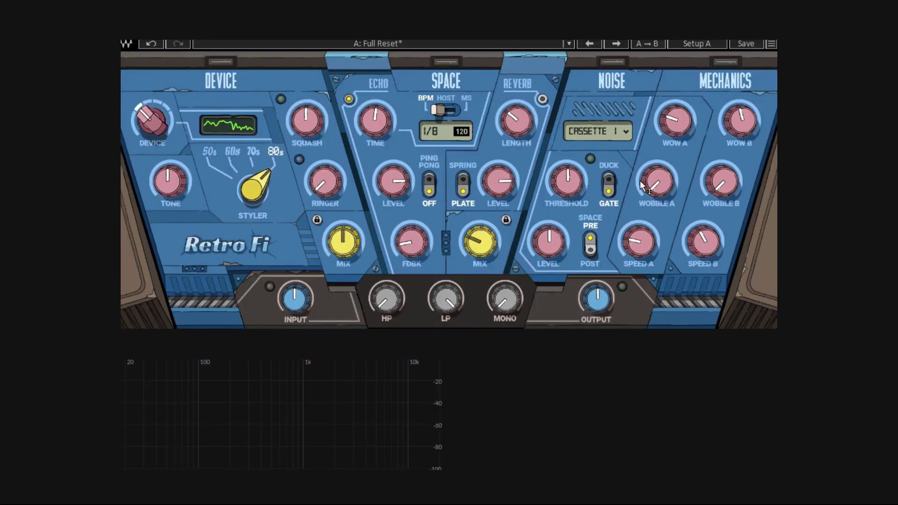
Step: Enable the Noise section in Duck mode, with its threshold at minimum and its level raised
click(608, 252)
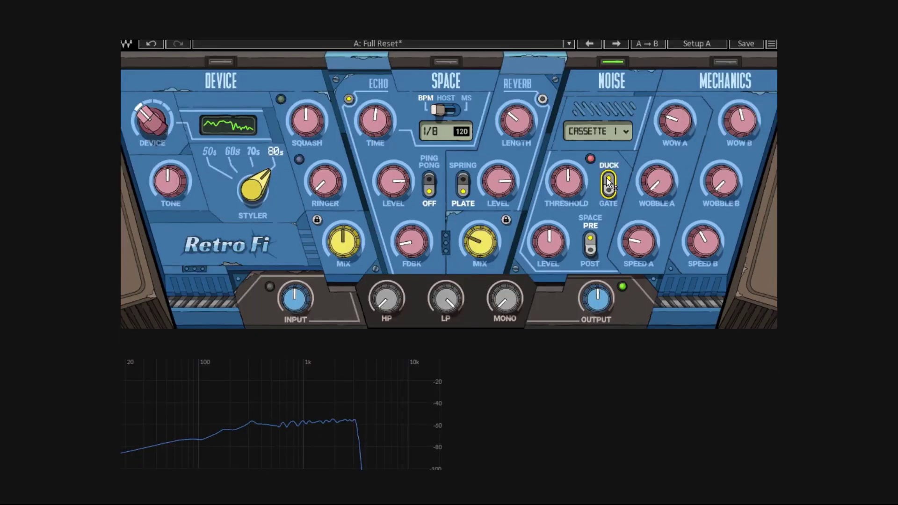
drag(574, 187, 615, 222)
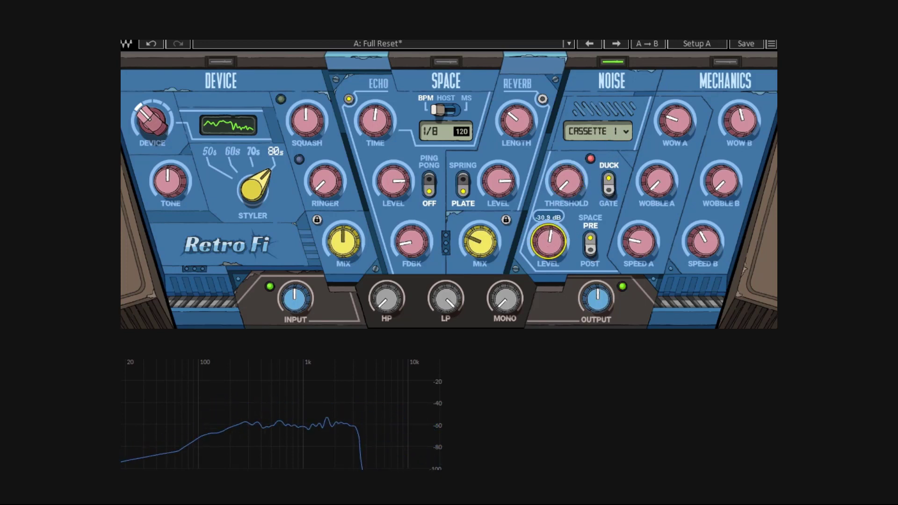
drag(548, 241, 549, 231)
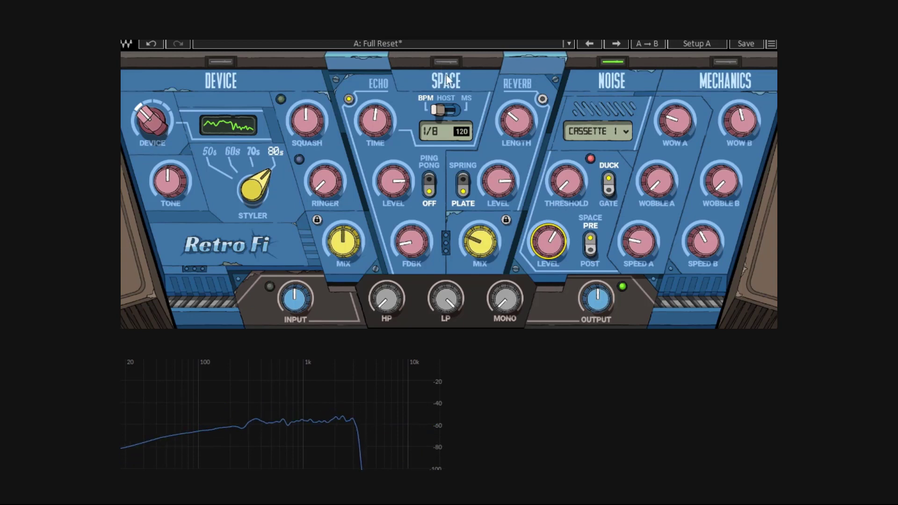
Step: Set the noise routing to Post Space and raise the plugin's Output level
click(591, 253)
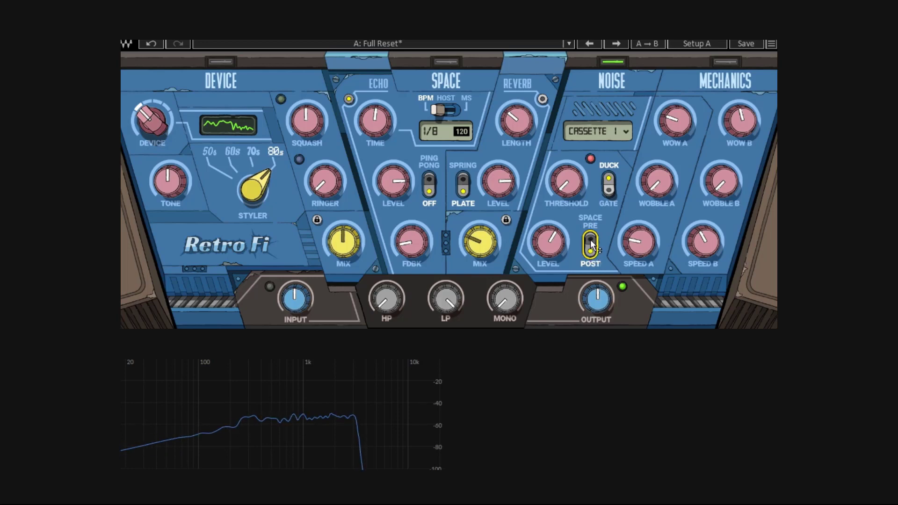
drag(597, 300, 590, 245)
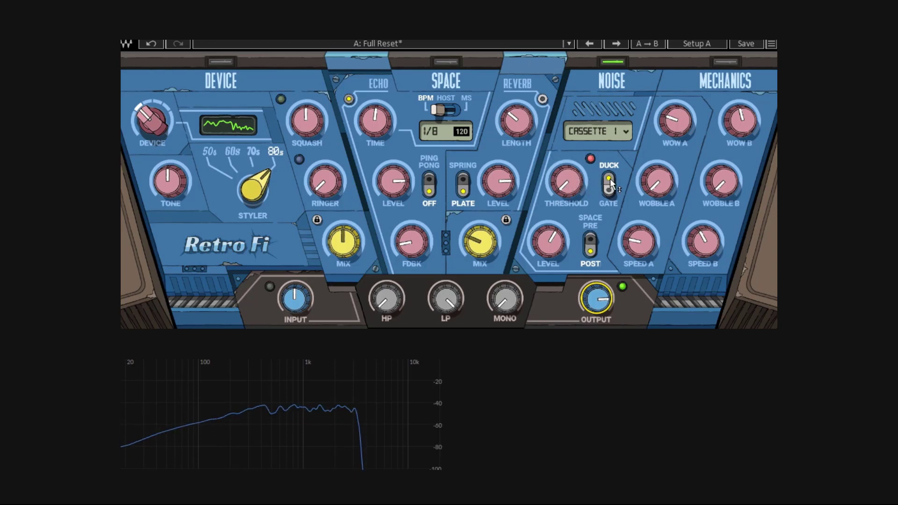
click(563, 189)
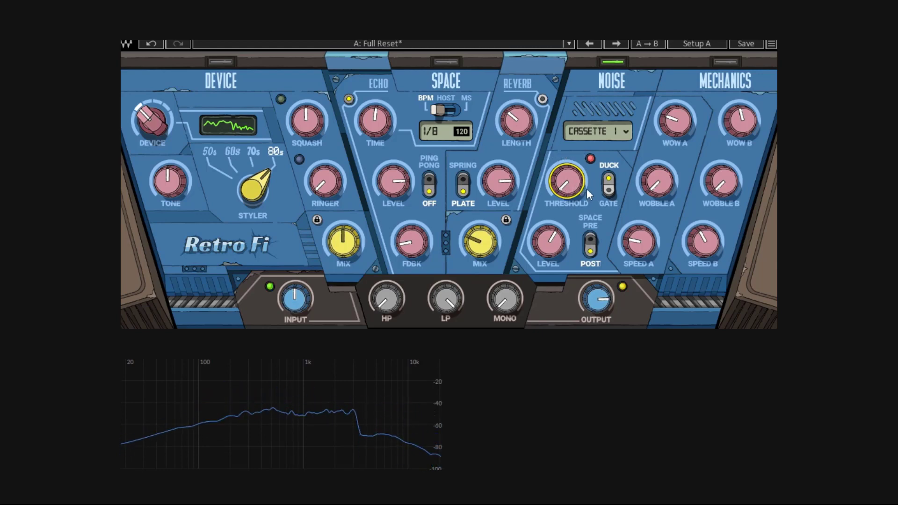
Step: Audition the Cassette 2, Cassette 3 and Digital 1 noise types in the Noise section
click(623, 130)
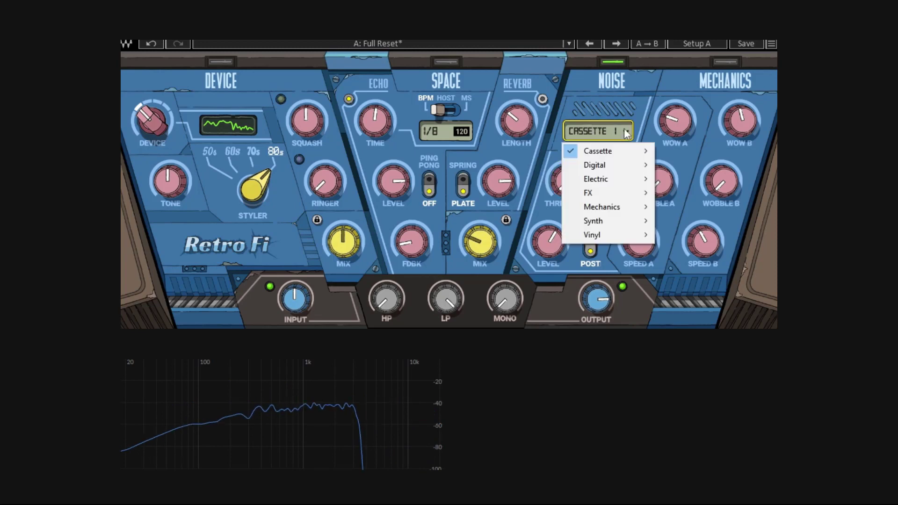
mouse_move(615, 150)
click(683, 165)
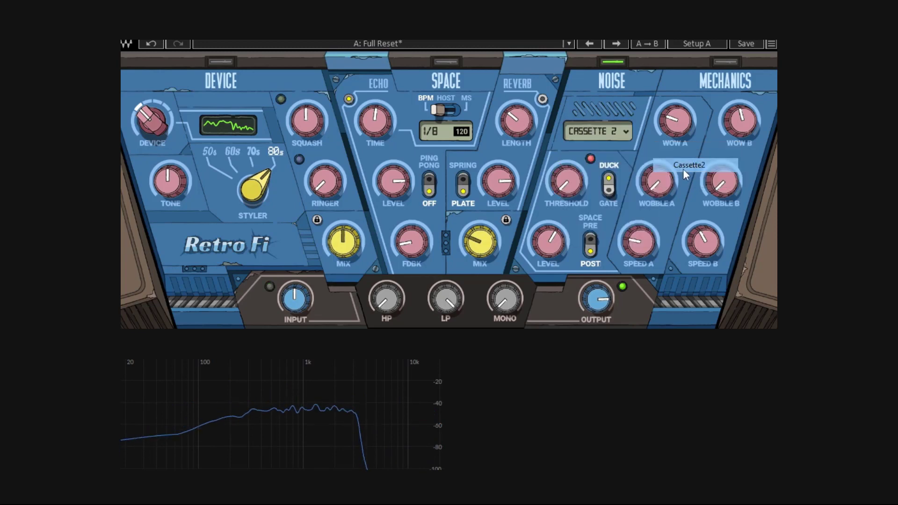
click(625, 130)
mouse_move(618, 150)
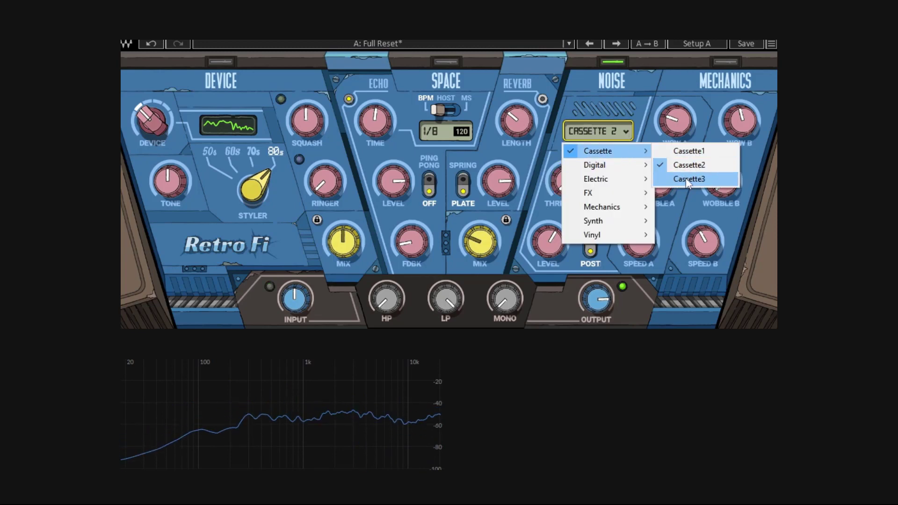
click(688, 178)
scroll(605, 130, down, 1)
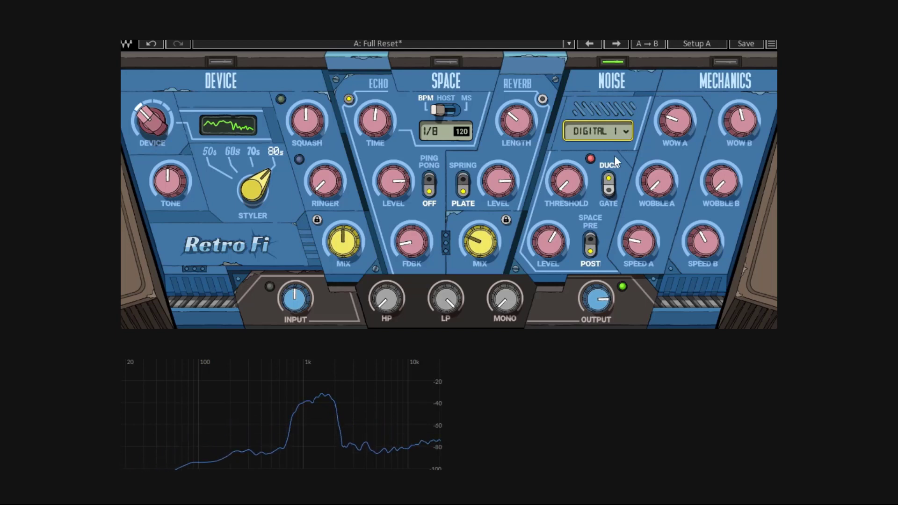
Step: Audition the Electric 6 noise type, followed by FX 5
click(626, 127)
mouse_move(606, 178)
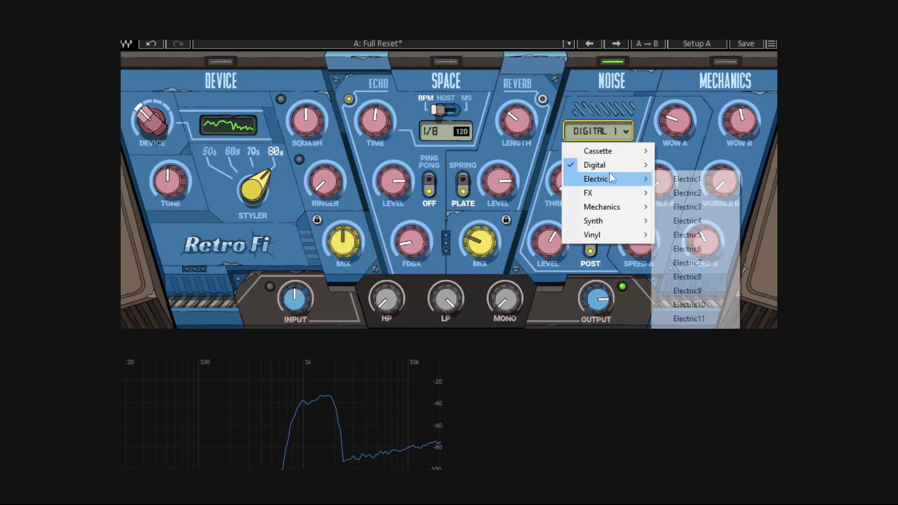
click(683, 249)
click(625, 131)
mouse_move(601, 192)
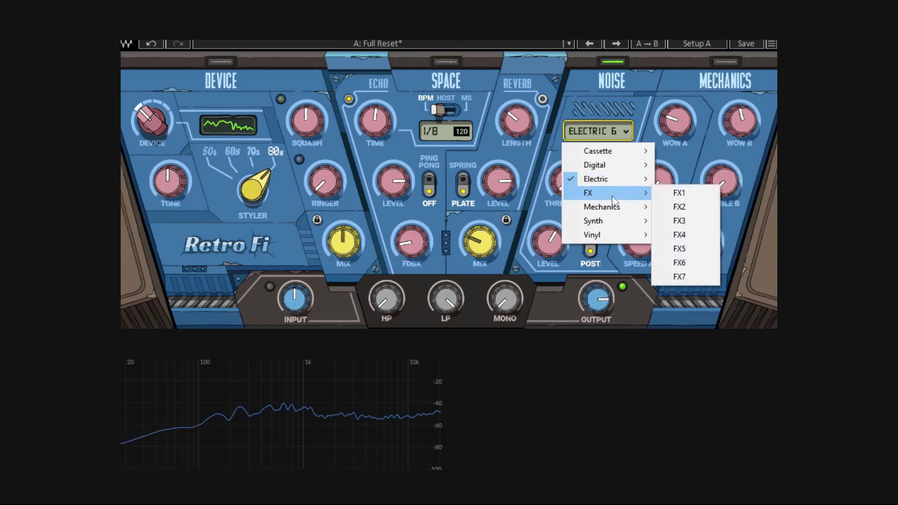
click(686, 249)
Step: Audition the Mechanics 4 noise type, followed by Vinyl 2
click(624, 131)
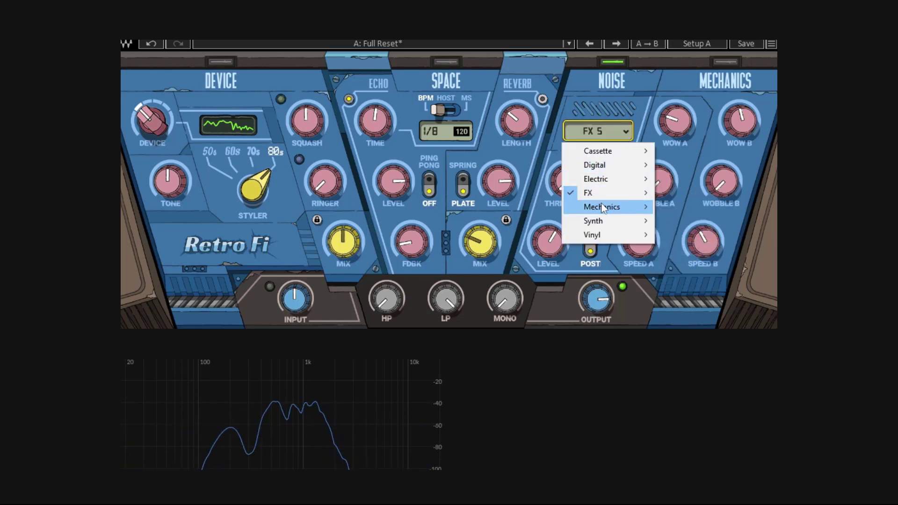
click(694, 249)
click(627, 130)
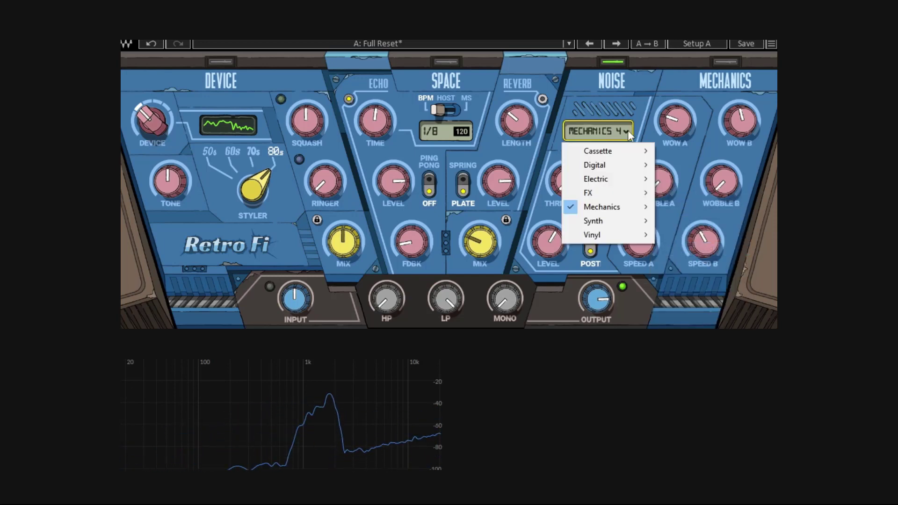
mouse_move(602, 236)
click(685, 248)
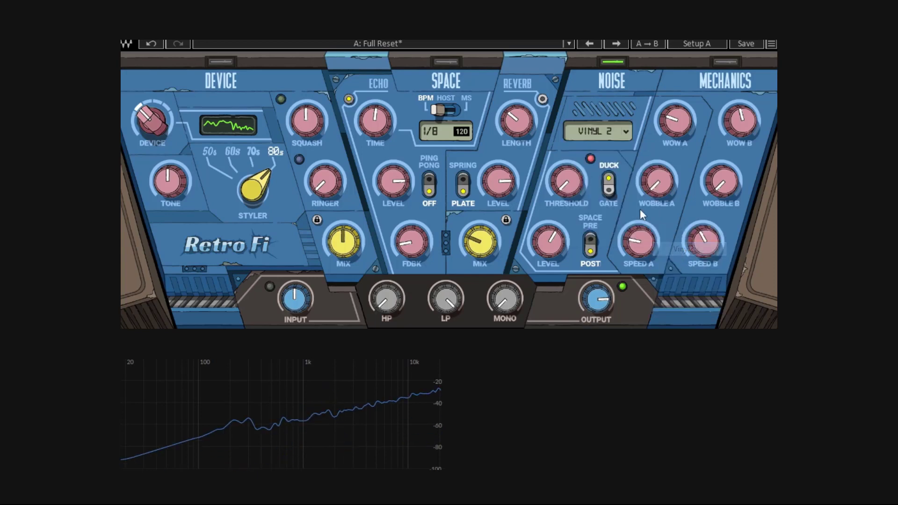
Step: Try the Synth 1 noise type and settle on Synth 3
click(619, 136)
mouse_move(603, 221)
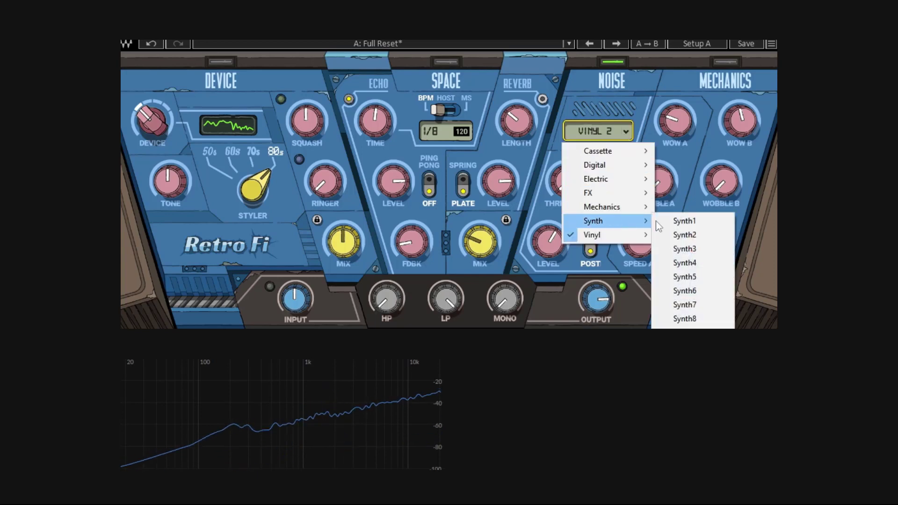
click(672, 221)
click(622, 137)
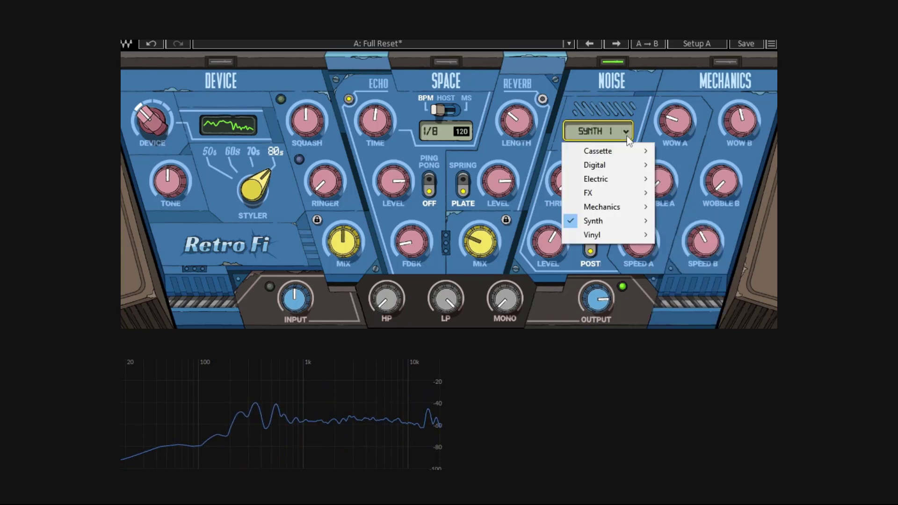
mouse_move(650, 222)
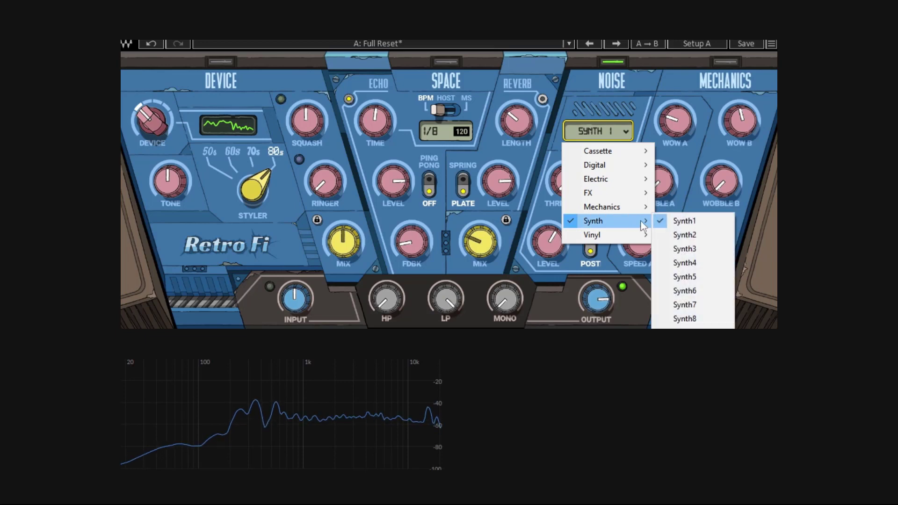
click(675, 249)
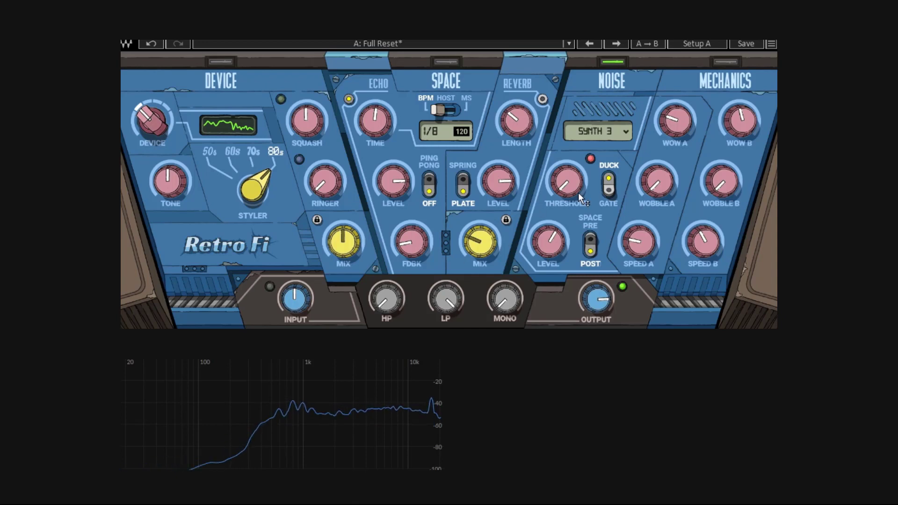
Step: Raise the Noise threshold in Duck mode to about -11.1 dB and fine-tune it around that value
mouse_move(562, 197)
drag(561, 196, 561, 156)
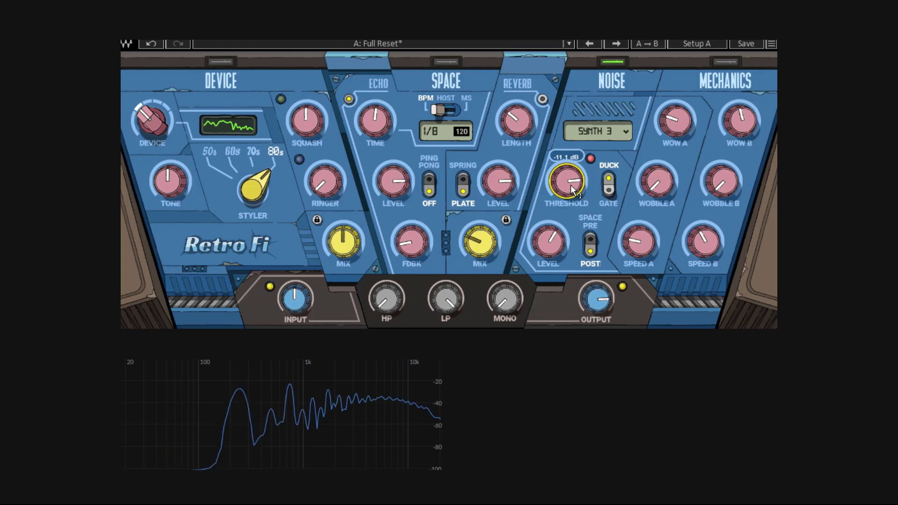
scroll(573, 189, up, 2)
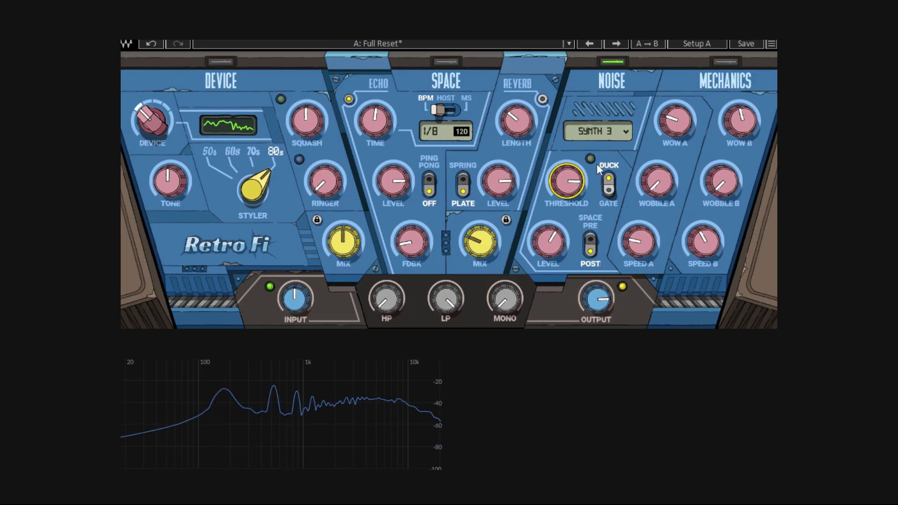
mouse_move(575, 186)
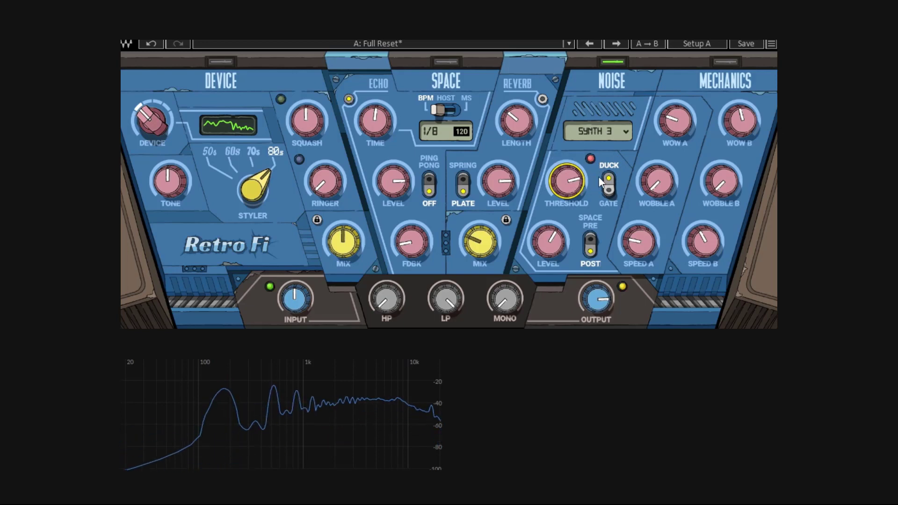
drag(553, 190, 553, 189)
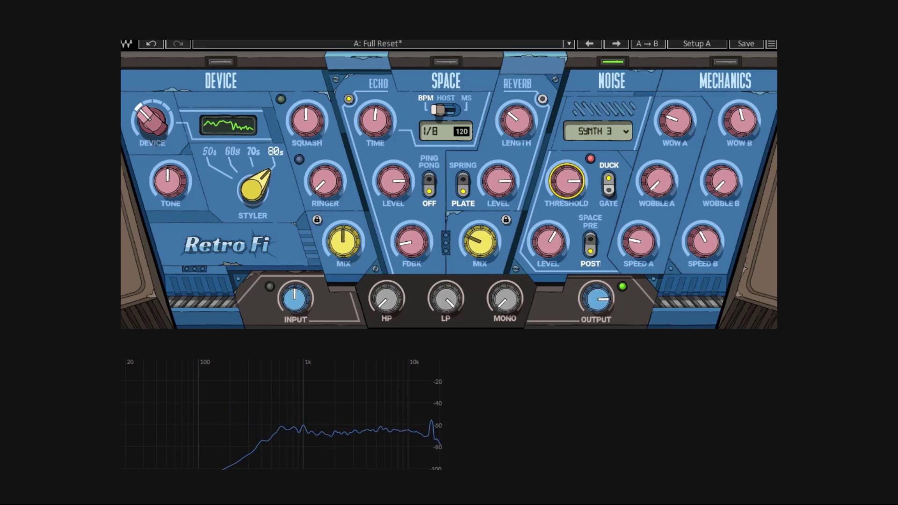
Step: Switch the Noise section to Gate mode with a lower threshold, and reduce its level to about -40.9 dB
click(612, 189)
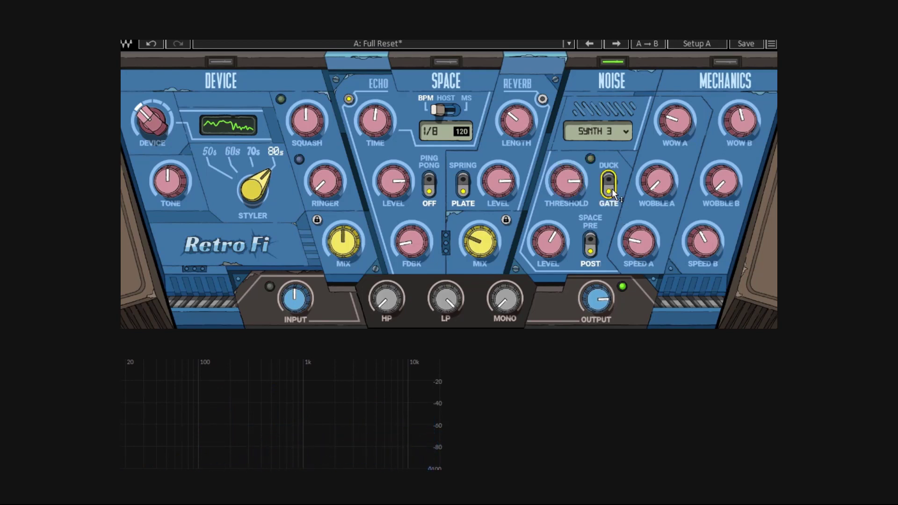
drag(566, 182, 568, 188)
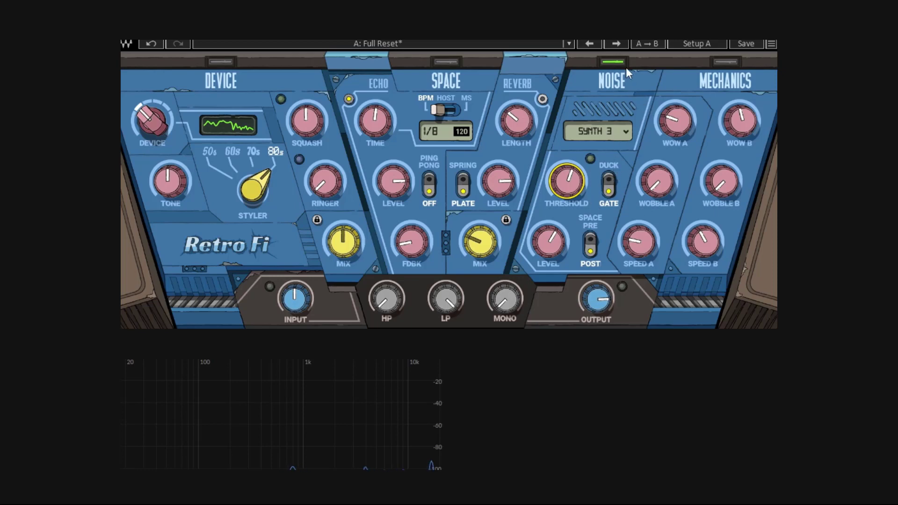
drag(553, 242, 501, 242)
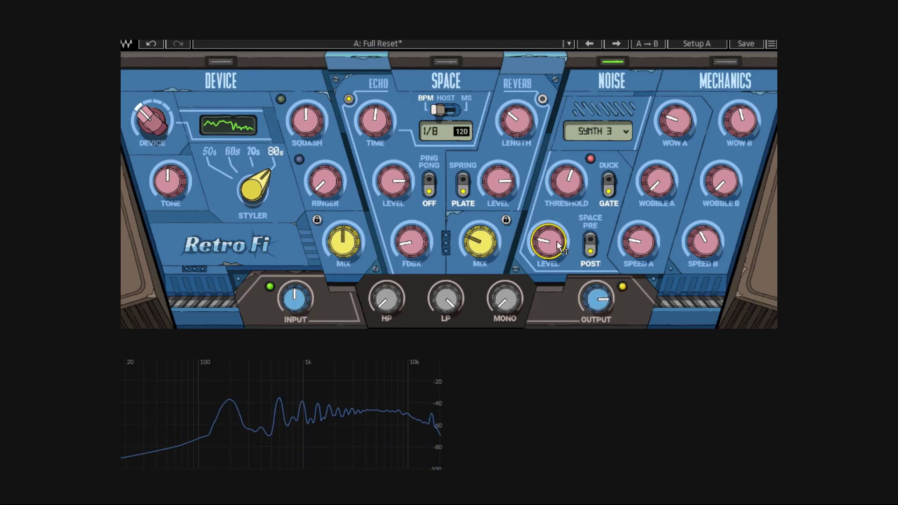
scroll(562, 240, up, 2)
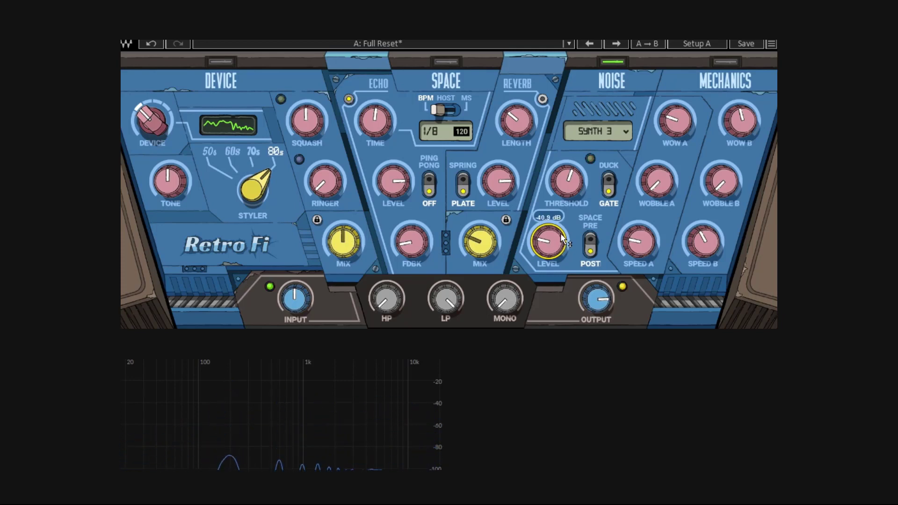
Step: Turn on the Device section, and switch Noise to Duck mode with a higher threshold and a level of -42.0 dB
click(221, 61)
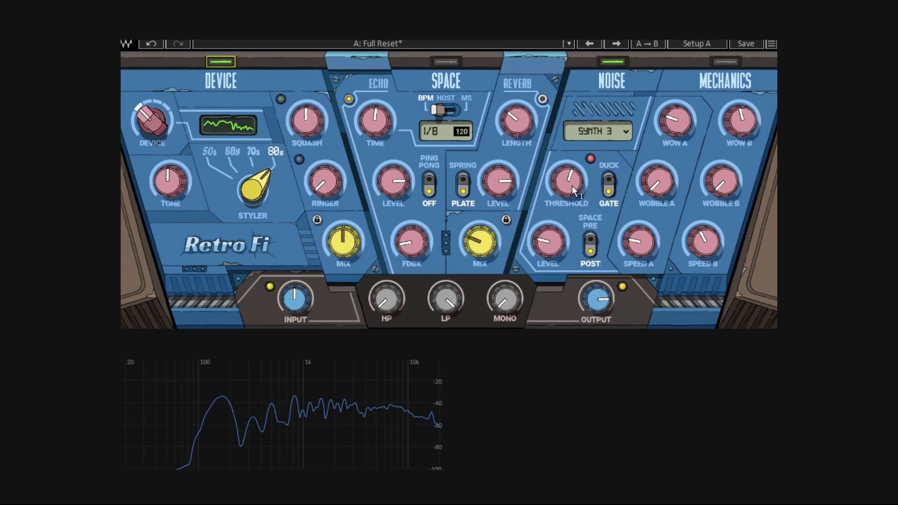
drag(572, 186, 572, 177)
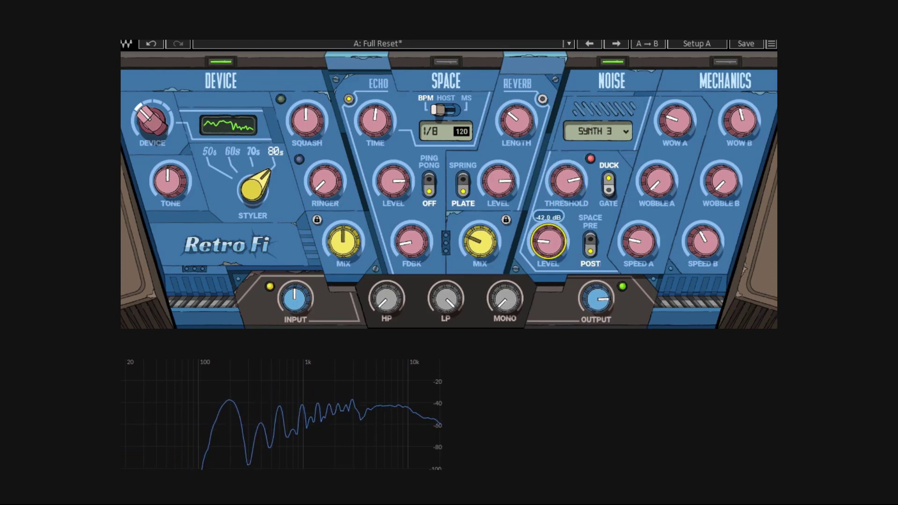
Step: Try the Device section's mix at different amounts, leave it slightly below centre, and lower the output to about 5.7 dB
drag(343, 240, 343, 256)
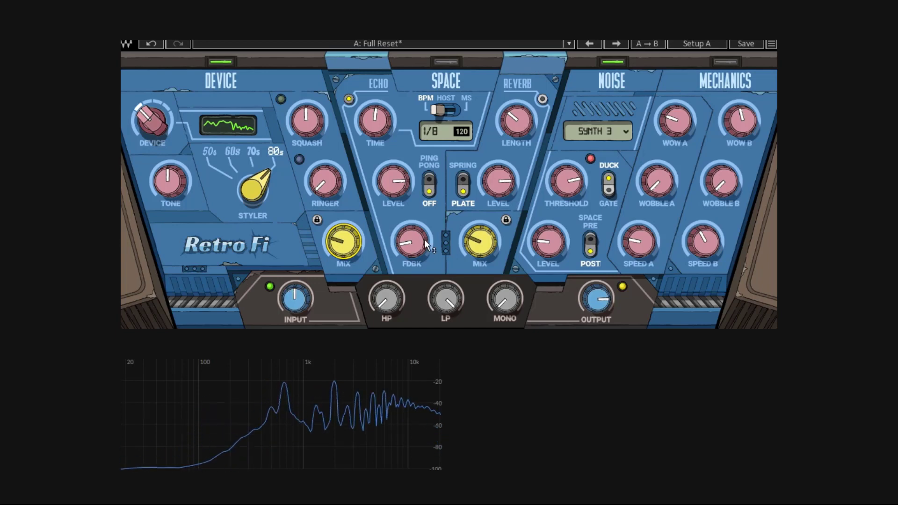
drag(343, 241, 343, 235)
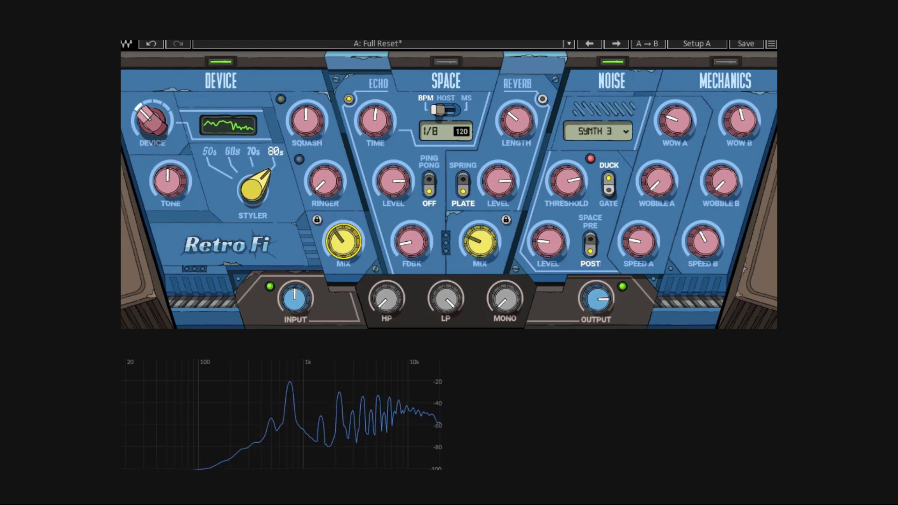
drag(597, 299, 596, 294)
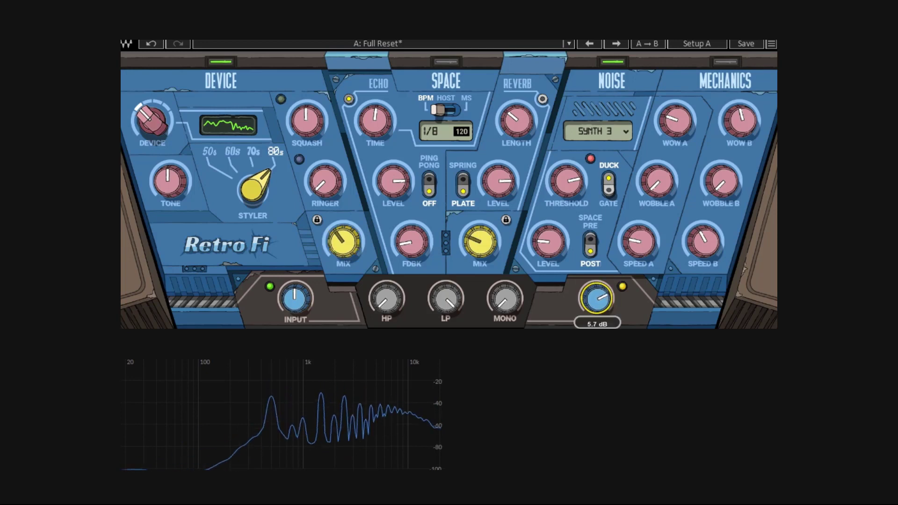
Step: Readjust the Noise threshold, audition a louder noise level, and bring the level back down to about -40.9 dB
drag(567, 181, 568, 193)
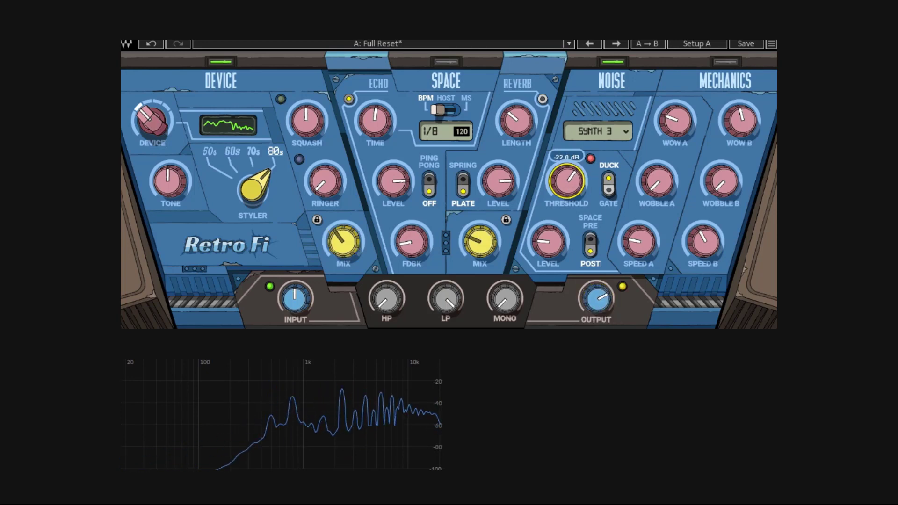
drag(548, 242, 548, 229)
drag(567, 181, 568, 176)
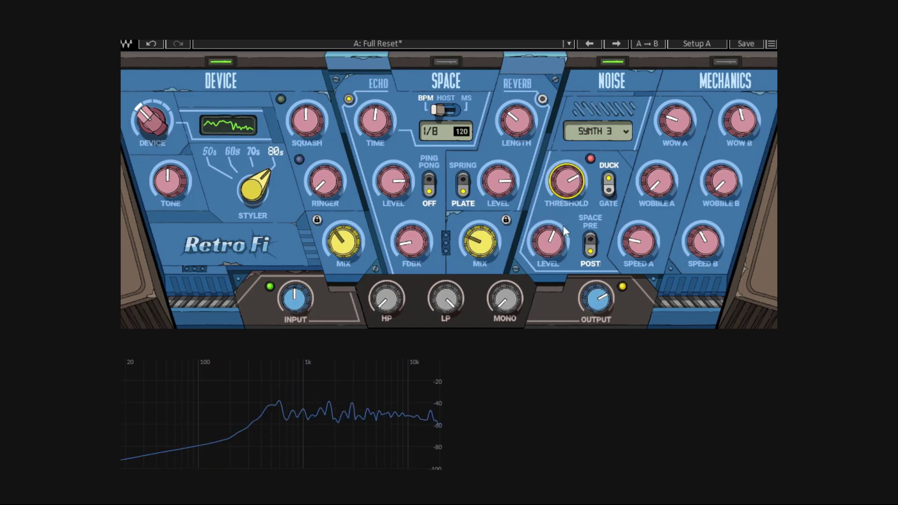
drag(548, 236, 548, 244)
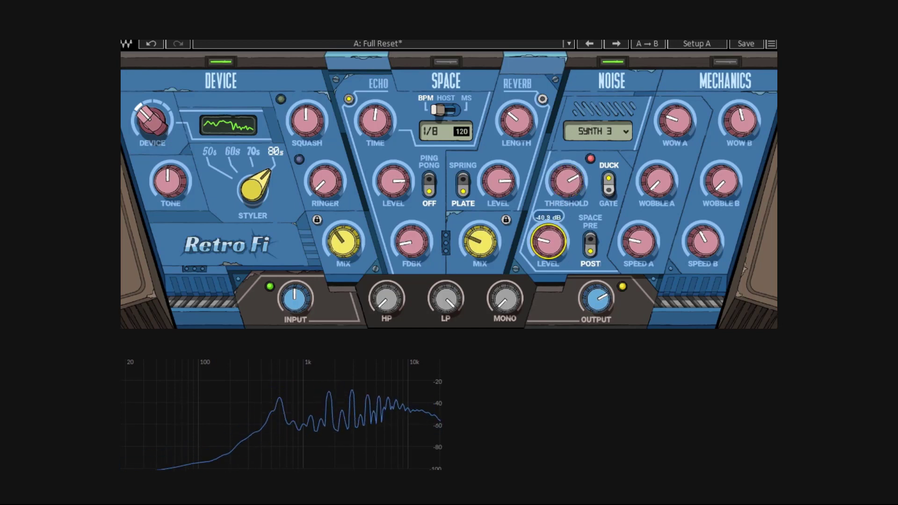
Step: Turn on the Space section, and try the Device section with the 60s styler and the Ringer at about 6.1%
click(446, 61)
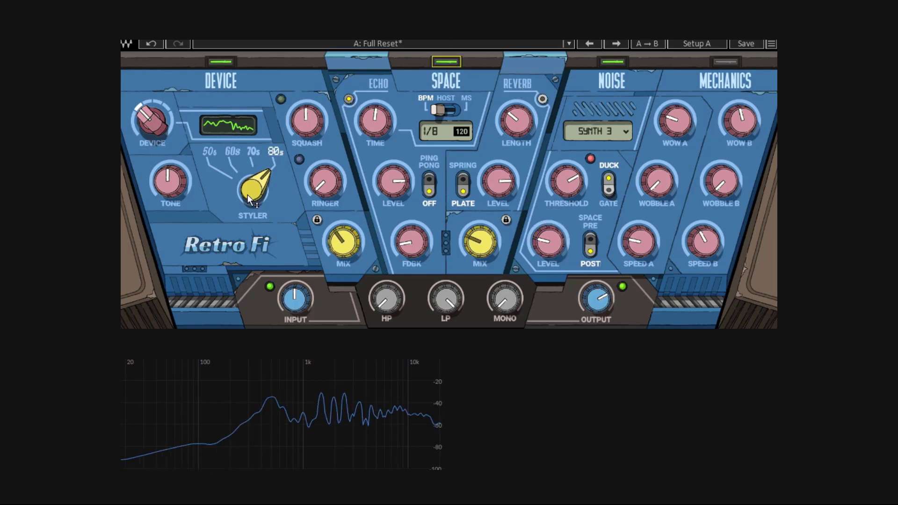
drag(248, 194, 248, 218)
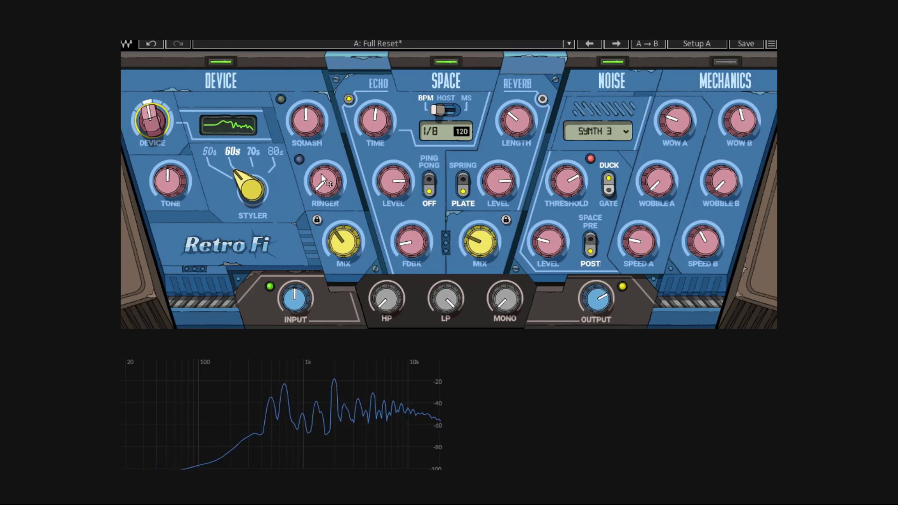
click(251, 189)
click(342, 192)
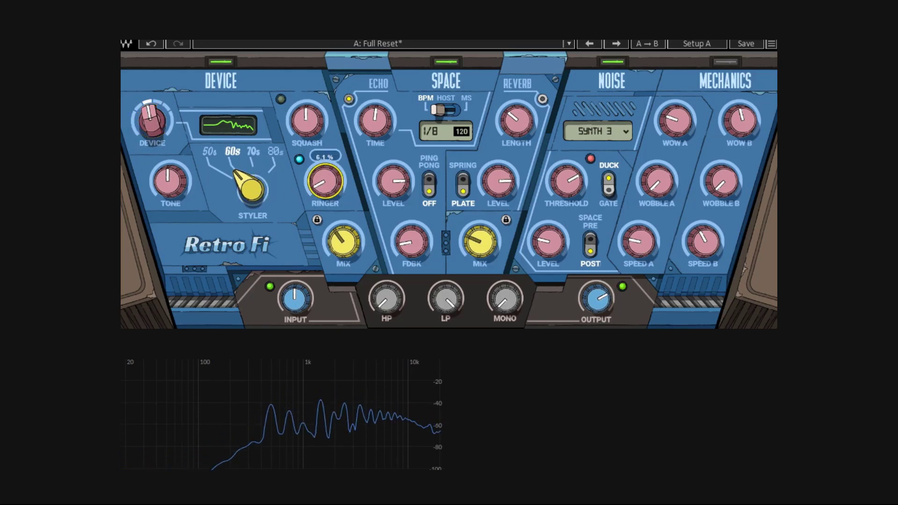
Step: Set the Device section's Squash to about -2.88, Tone to about 7.1 and Ringer to 0.0%
drag(306, 120, 306, 133)
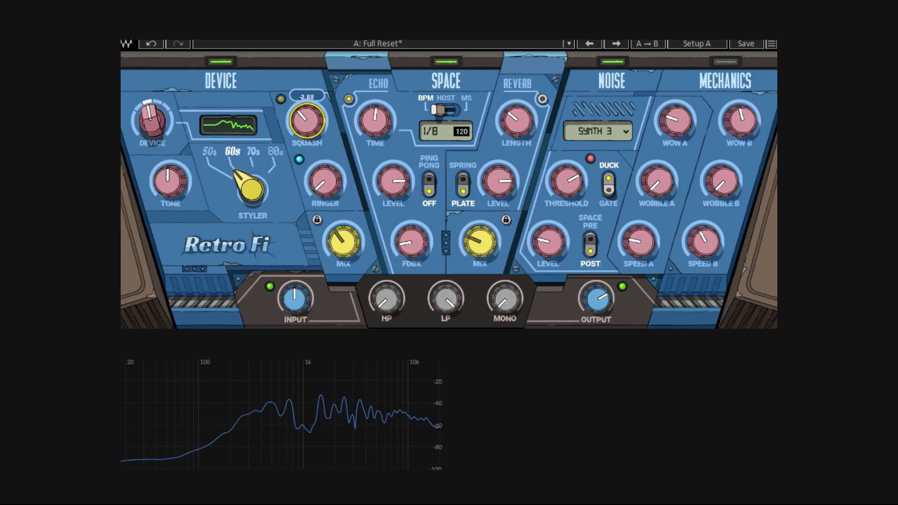
drag(170, 182, 170, 175)
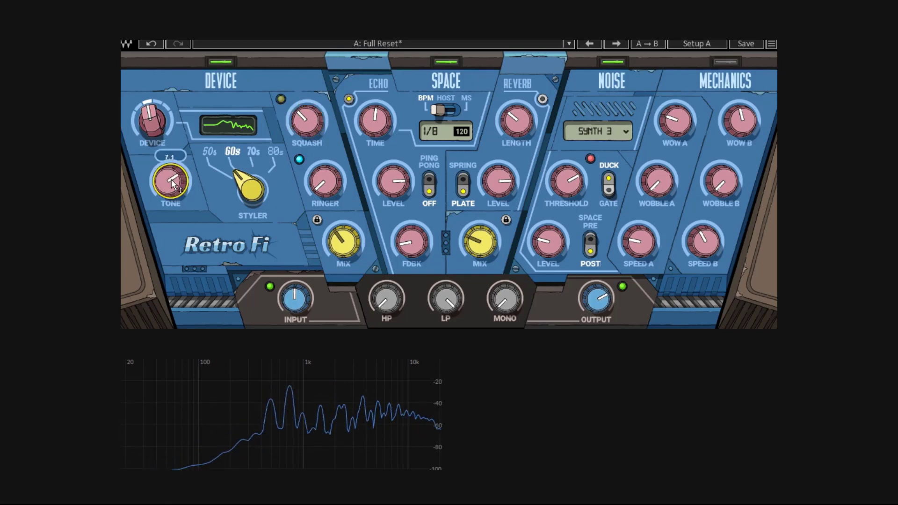
click(326, 174)
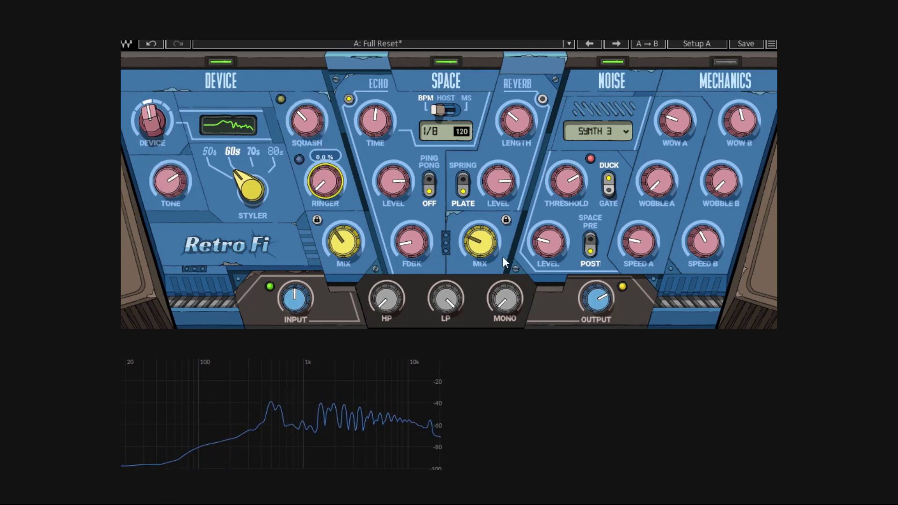
click(602, 302)
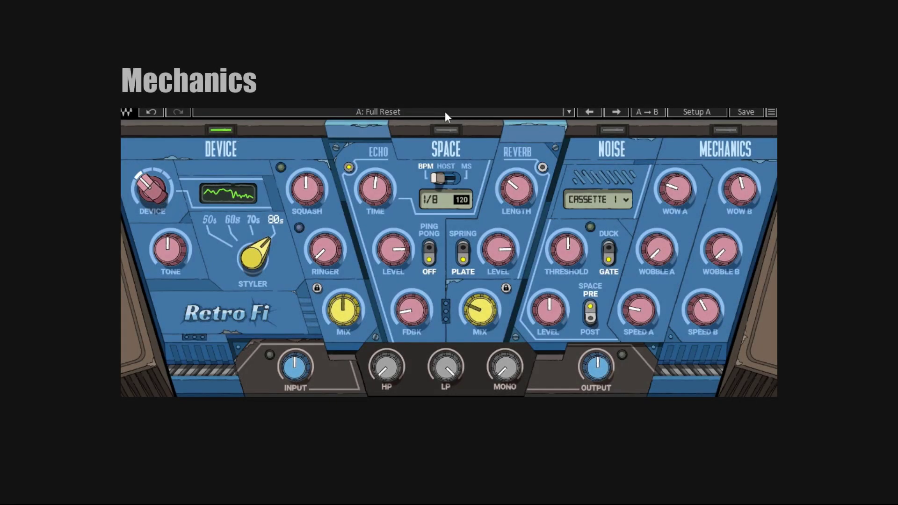
Step: Load the Full Reset factory preset, turn off the Device section and raise the output level
click(444, 111)
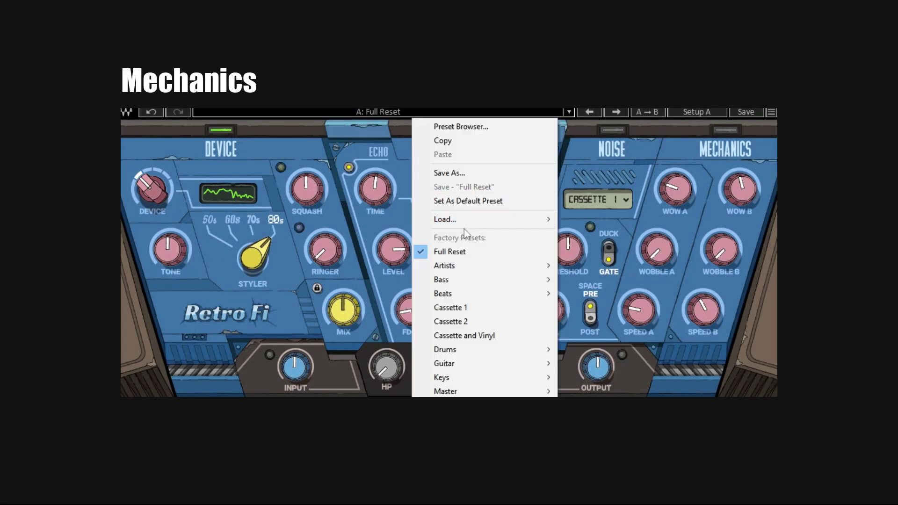
click(463, 248)
click(221, 131)
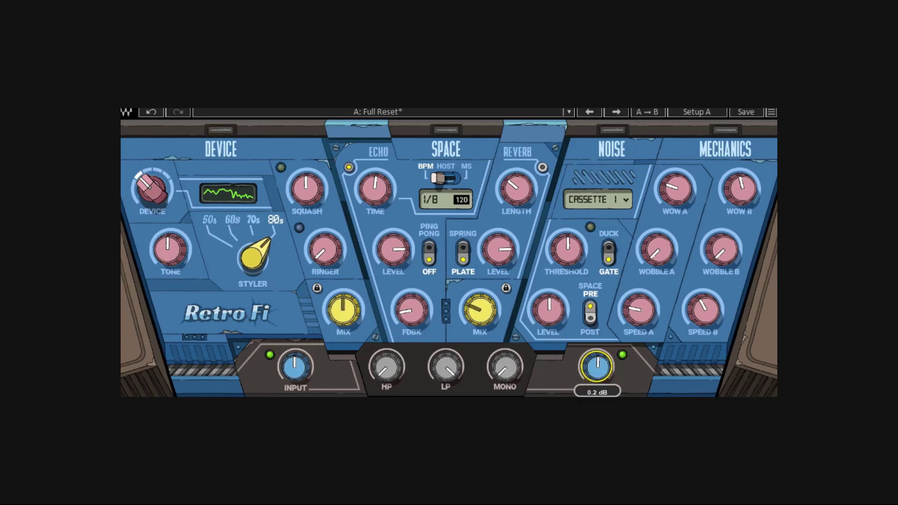
drag(599, 381, 601, 377)
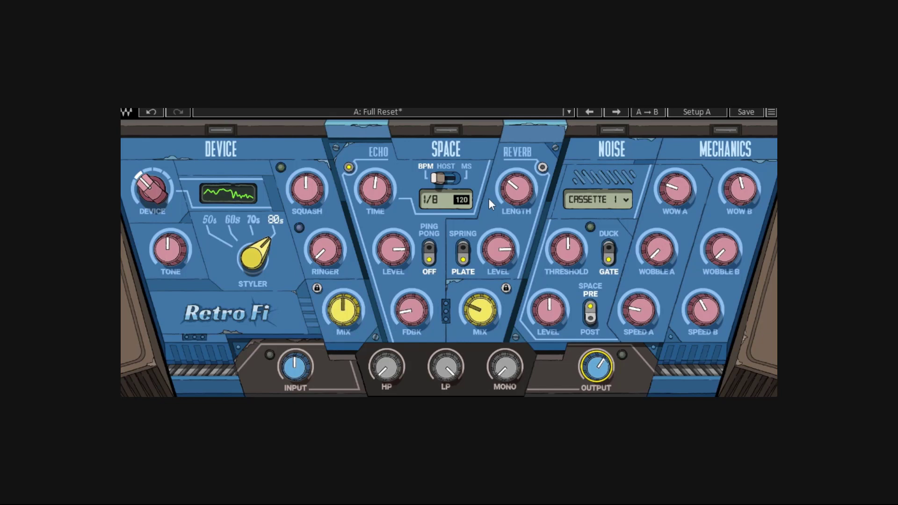
Step: Turn on the Mechanics section and bring its Wow, Wobble and Speed controls down to zero for both A and B
mouse_move(719, 260)
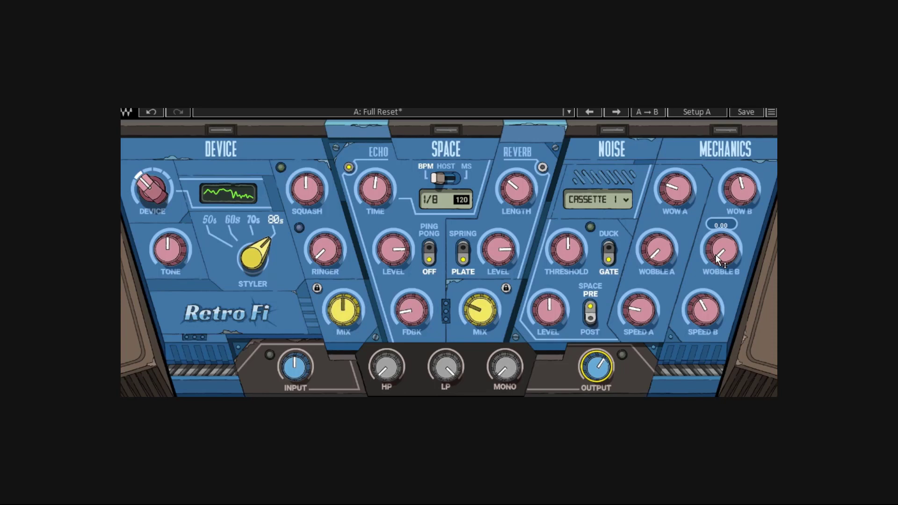
mouse_move(707, 322)
click(675, 189)
drag(638, 310, 704, 346)
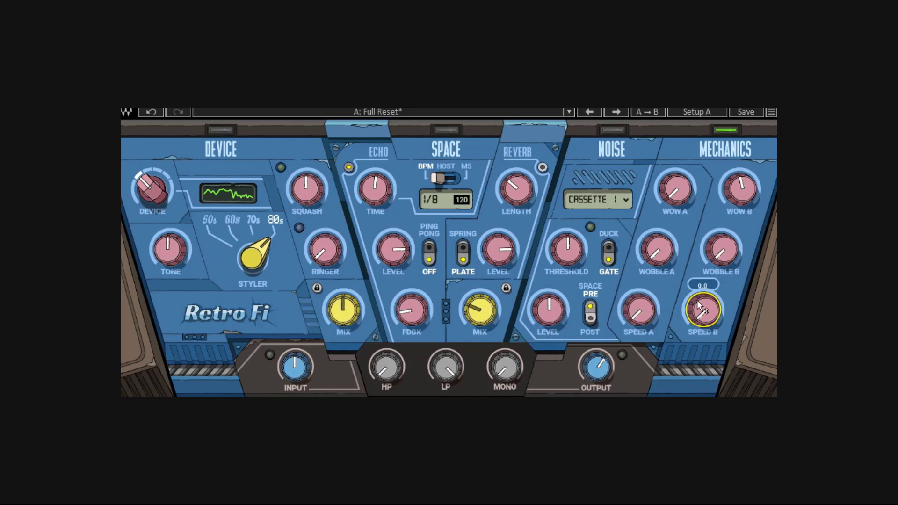
click(720, 249)
drag(740, 188, 740, 220)
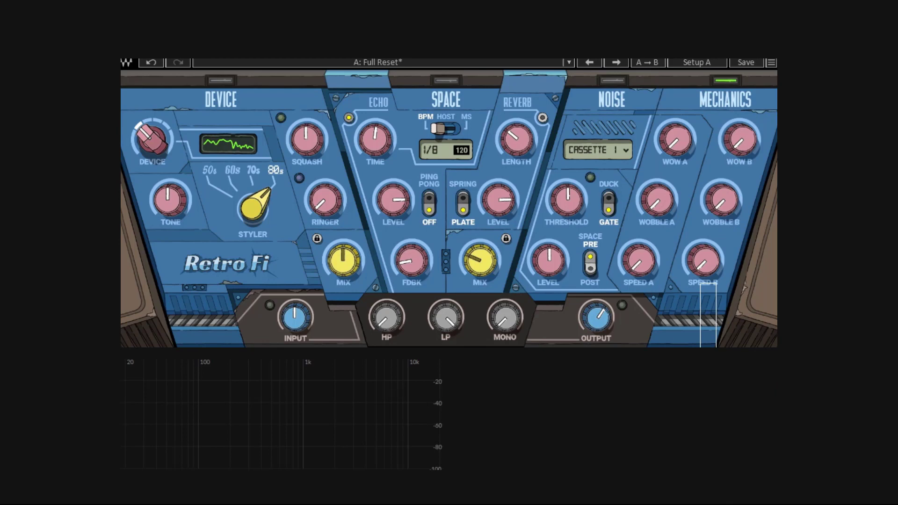
click(703, 310)
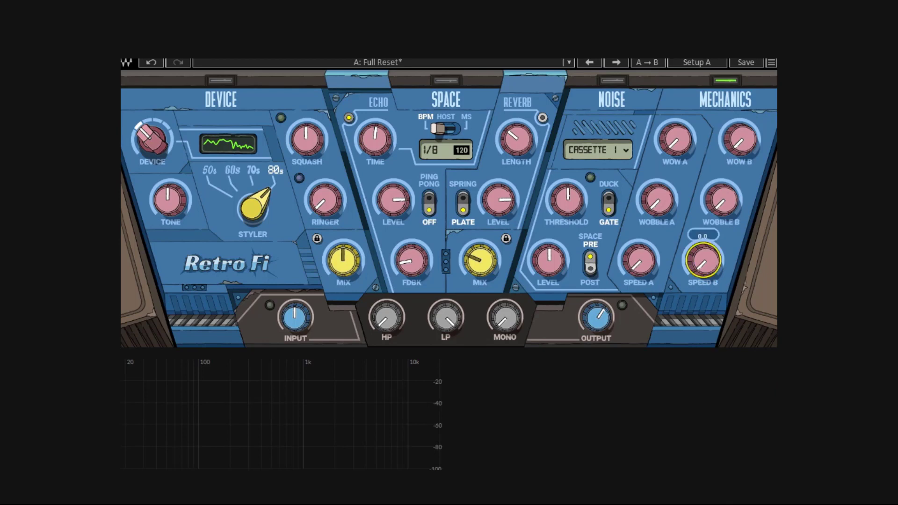
Step: Start playback with the Mechanics section on and raise the output level slightly
click(725, 81)
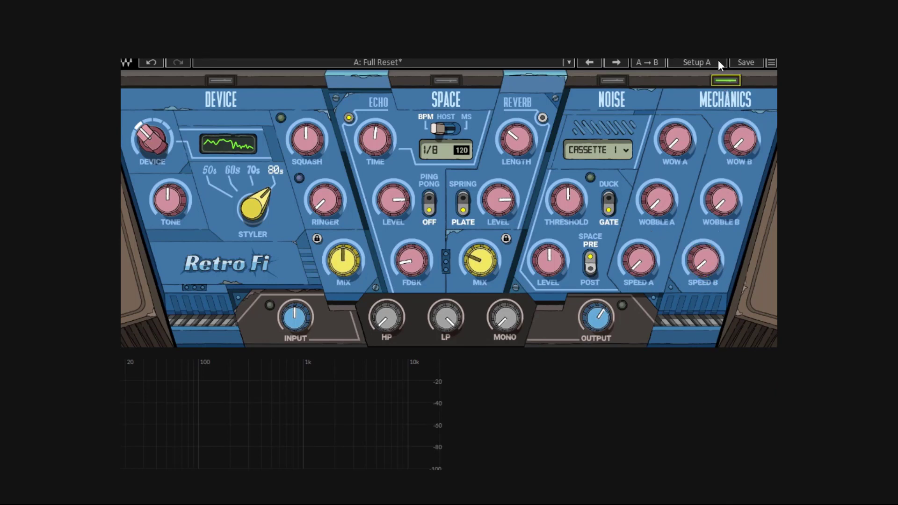
key(space)
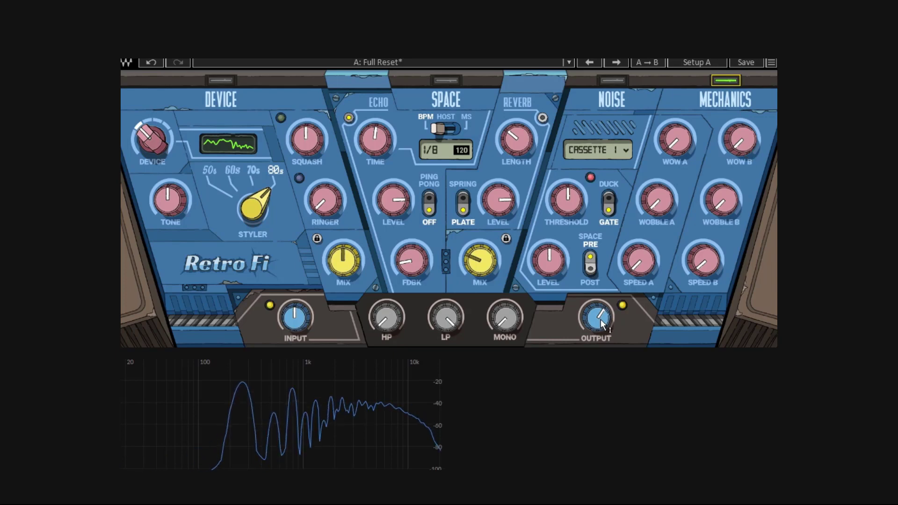
key(Tab)
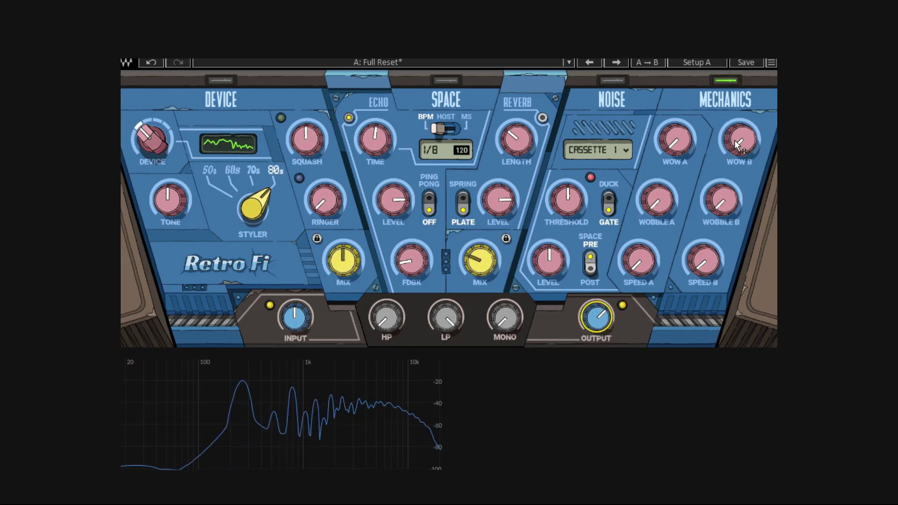
Step: Go through the Mechanics controls, keeping Wow B and Wobble B at 0.00 and setting Speed B to its minimum
click(676, 149)
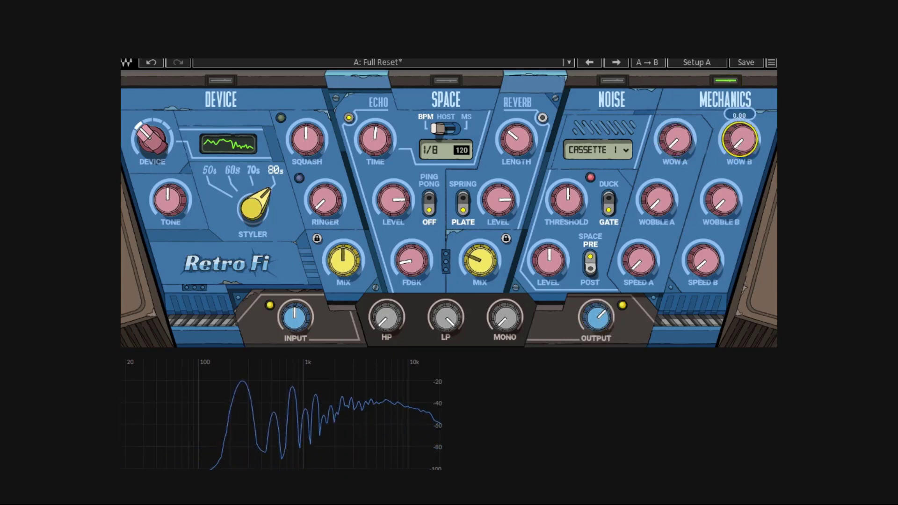
click(667, 200)
click(723, 201)
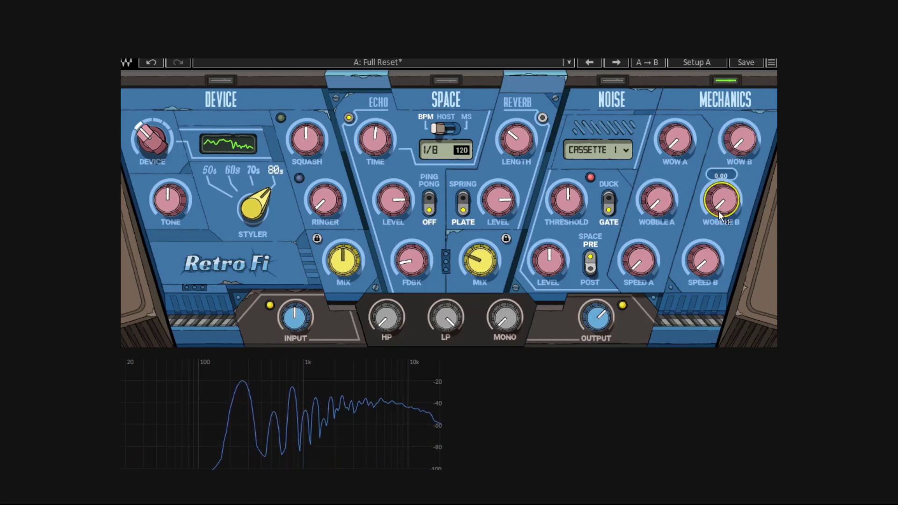
key(Tab)
key(Tab)
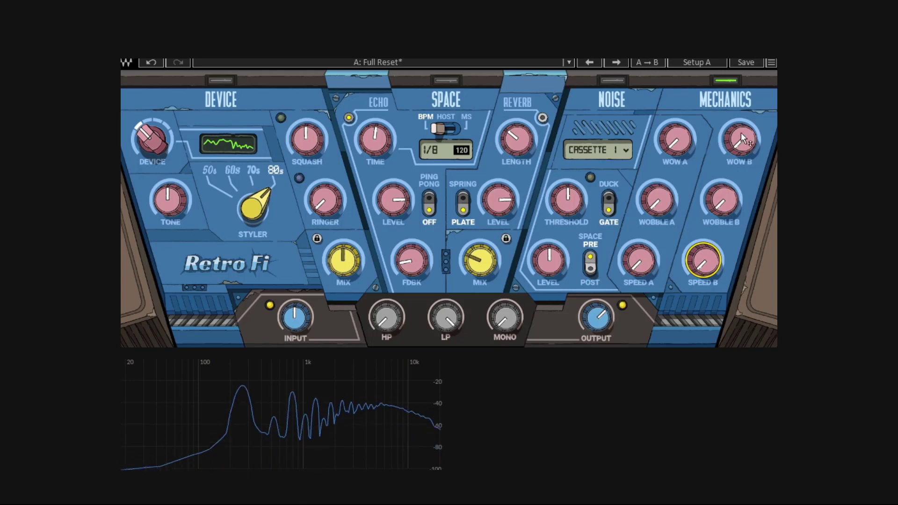
Step: Audition a small amount of Wow B, raise Speed B to about a third, and return Wow B to zero
mouse_move(737, 137)
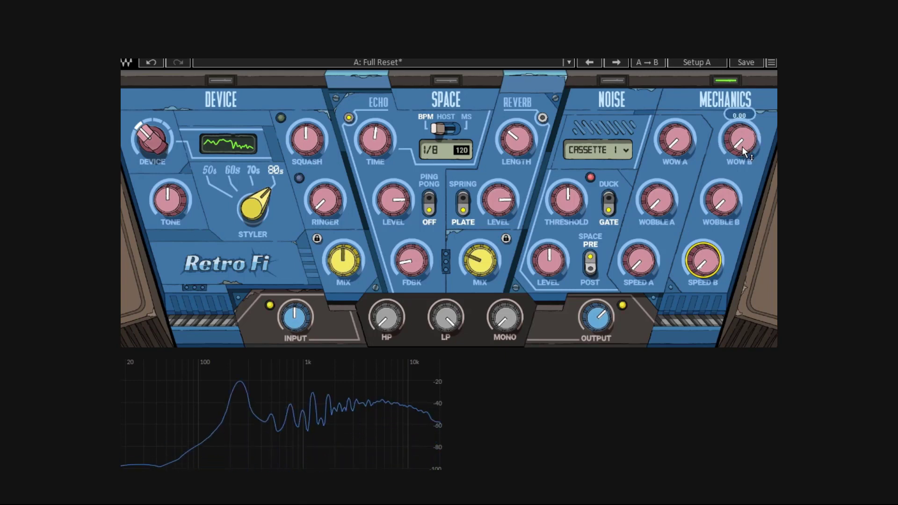
drag(742, 147, 742, 135)
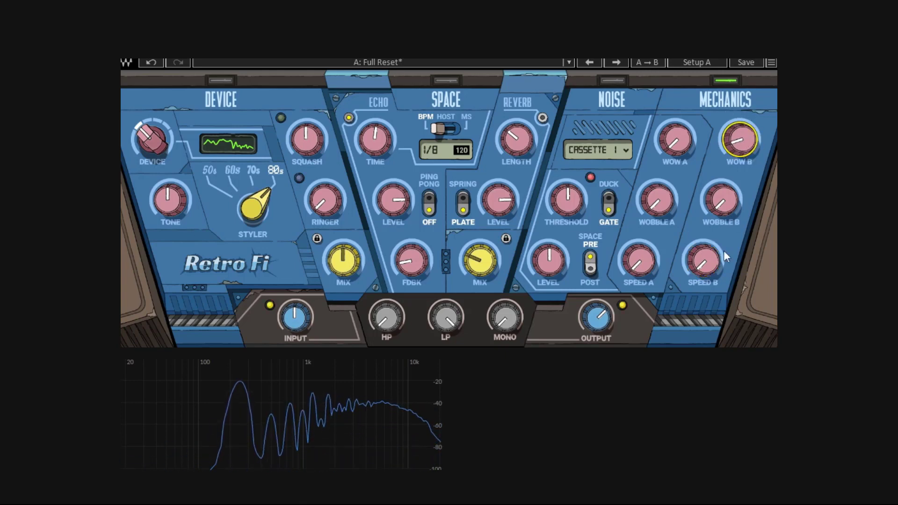
drag(702, 261, 703, 249)
click(742, 142)
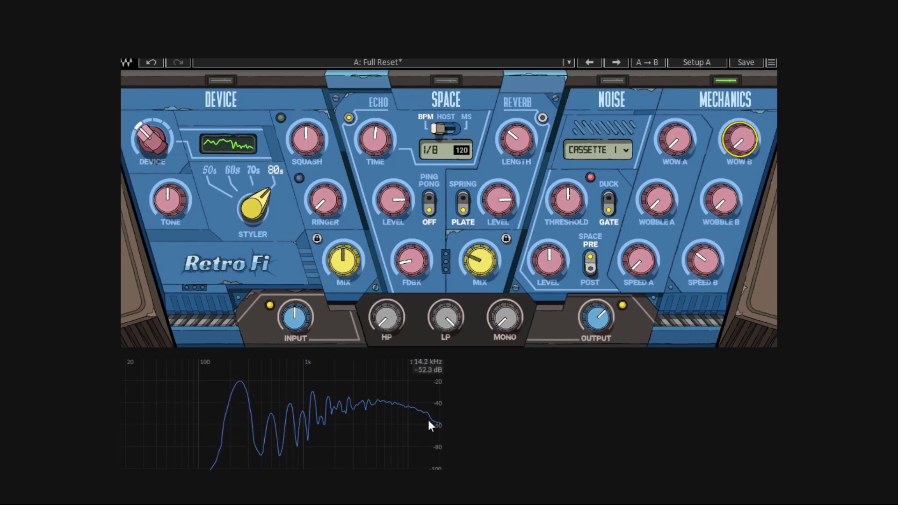
Step: Raise Wow B and Speed B well past halfway, try Wow B at maximum, and reduce it to about 7.64
drag(739, 141, 744, 151)
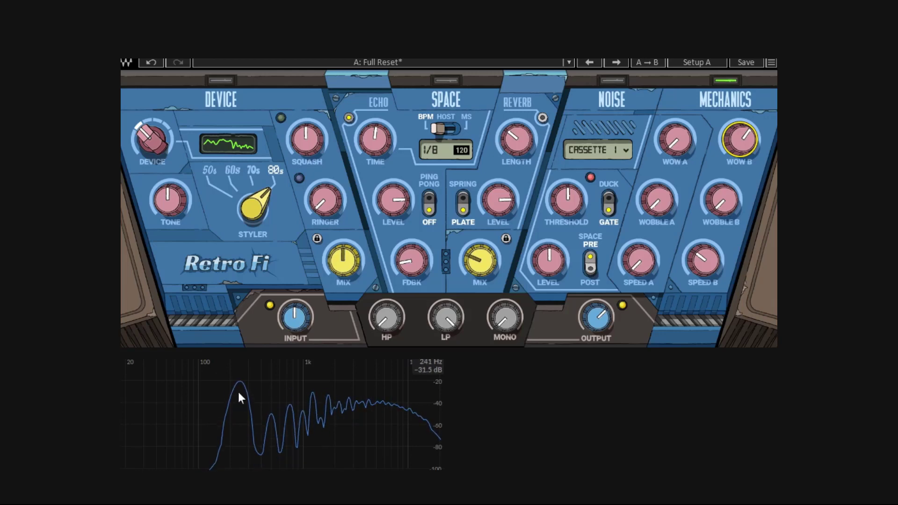
drag(703, 260, 688, 326)
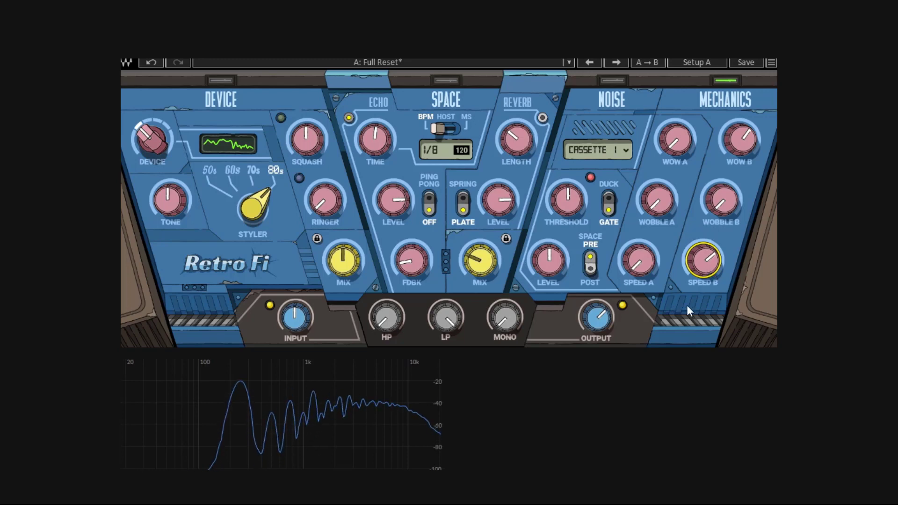
drag(740, 139, 739, 139)
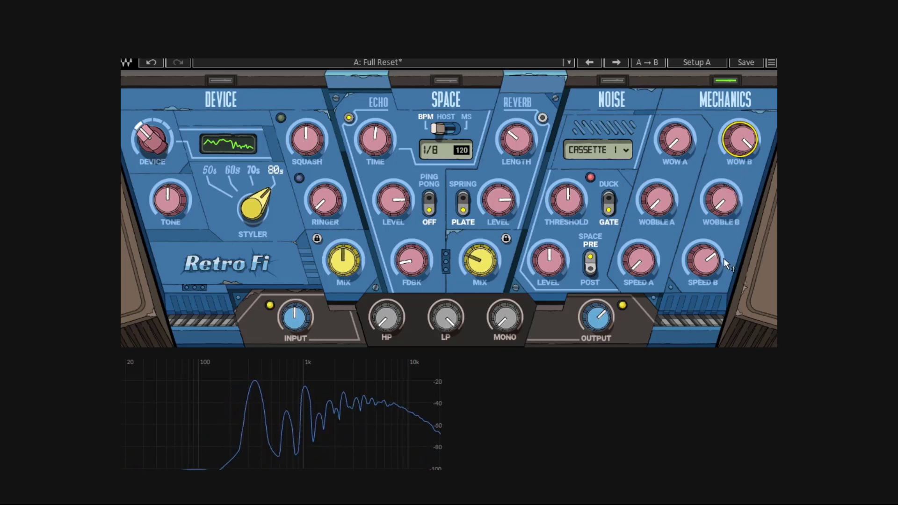
mouse_move(739, 139)
mouse_down()
mouse_move(738, 173)
mouse_move(739, 147)
mouse_up()
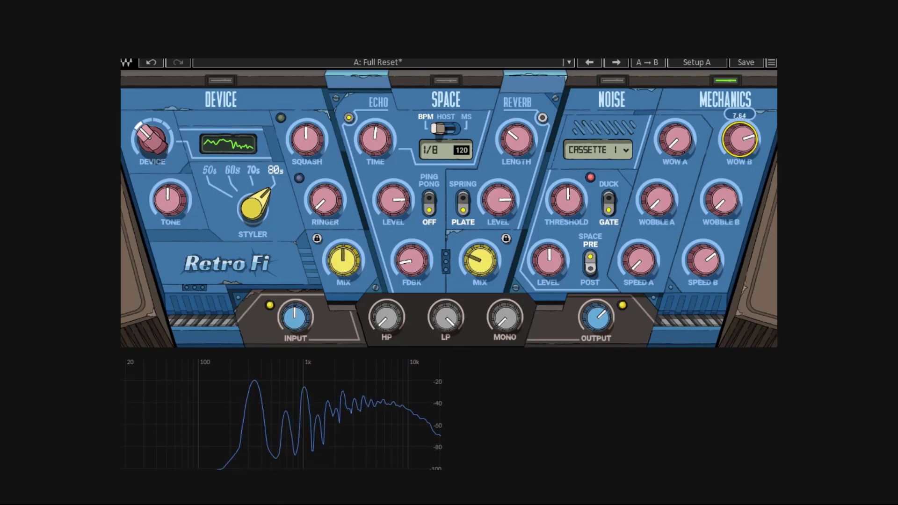
Step: Audition Wow B at zero, set Wow B and Speed B to about midway, and raise Wobble B to 1.87
drag(745, 137, 709, 224)
mouse_move(739, 140)
mouse_down()
mouse_move(739, 157)
mouse_move(751, 144)
mouse_up()
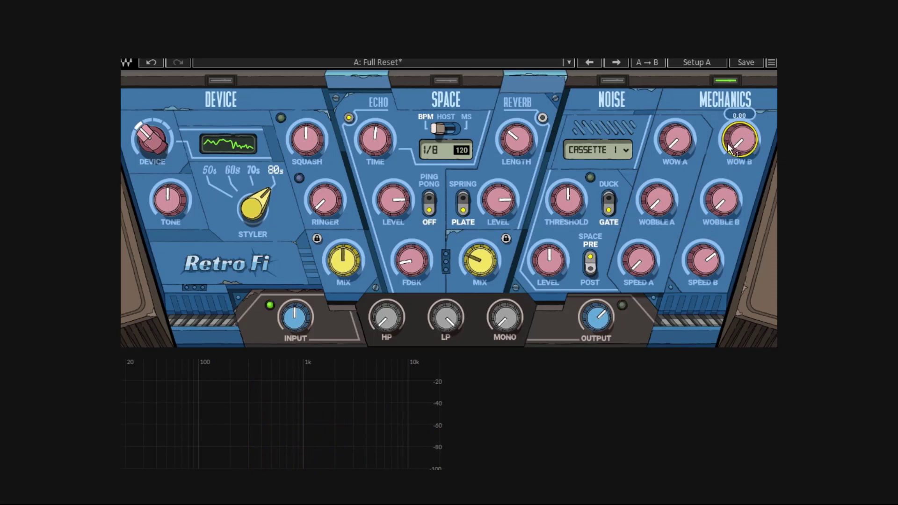
drag(704, 261, 703, 267)
click(722, 201)
mouse_move(722, 201)
mouse_down()
mouse_move(722, 183)
mouse_move(722, 191)
mouse_up()
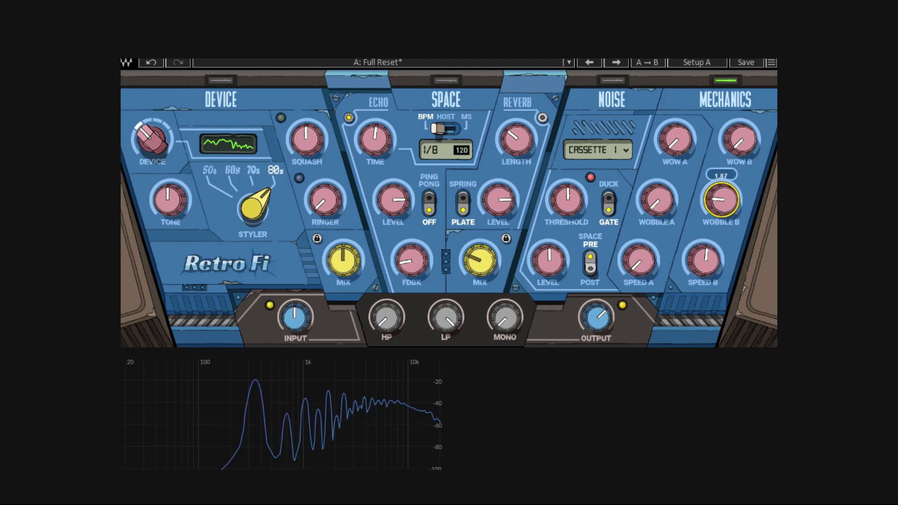
drag(739, 139, 744, 132)
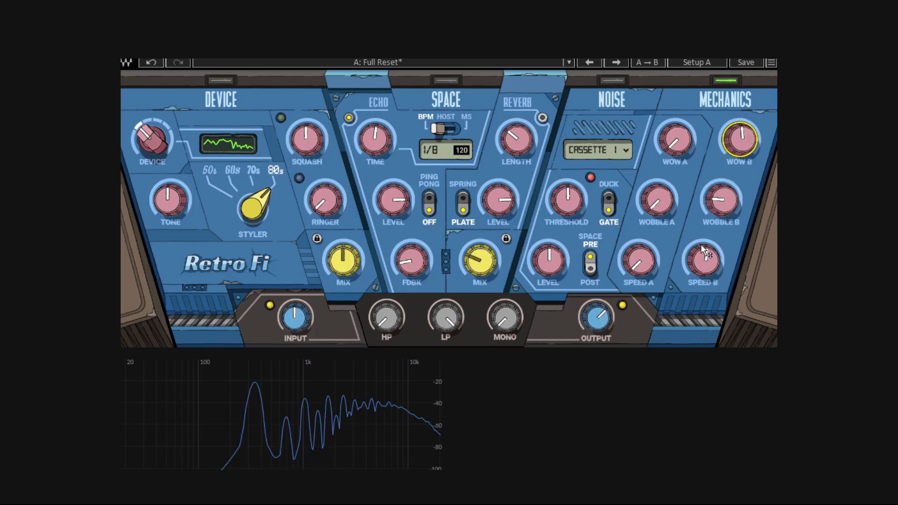
Step: Switch the Space section on and raise the output level to 6.0 dB
click(456, 80)
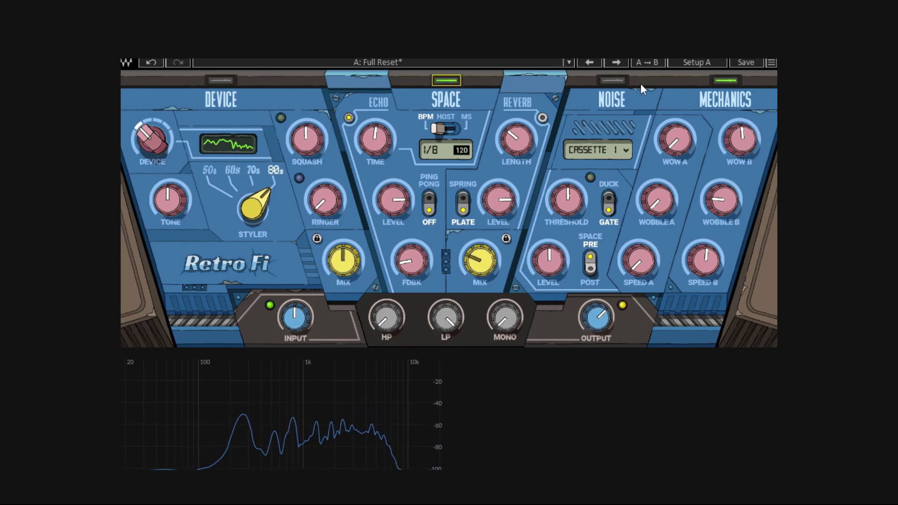
drag(608, 319, 607, 306)
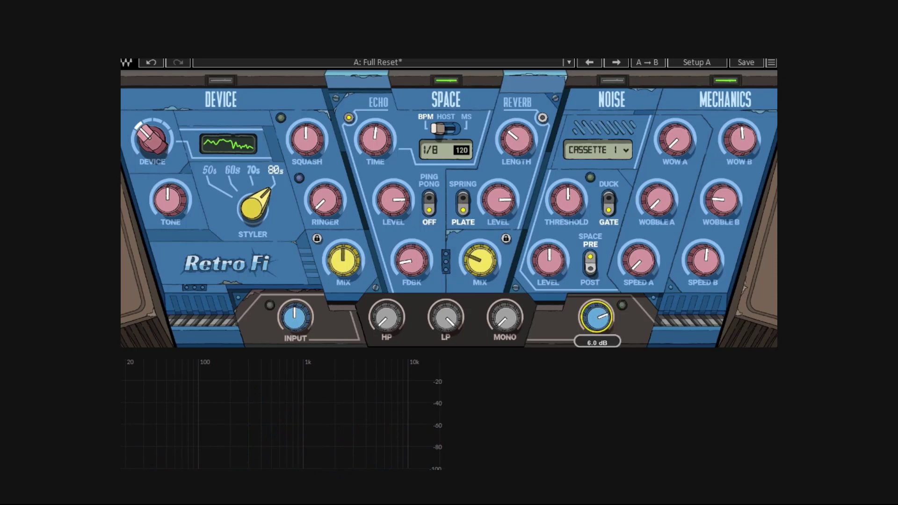
Step: Switch the Device section on, raise its Device and Tone controls, and lower Squash and Mix, keeping the 80s style
drag(365, 251, 364, 258)
drag(152, 140, 152, 132)
drag(307, 141, 306, 149)
drag(169, 214, 168, 206)
click(254, 209)
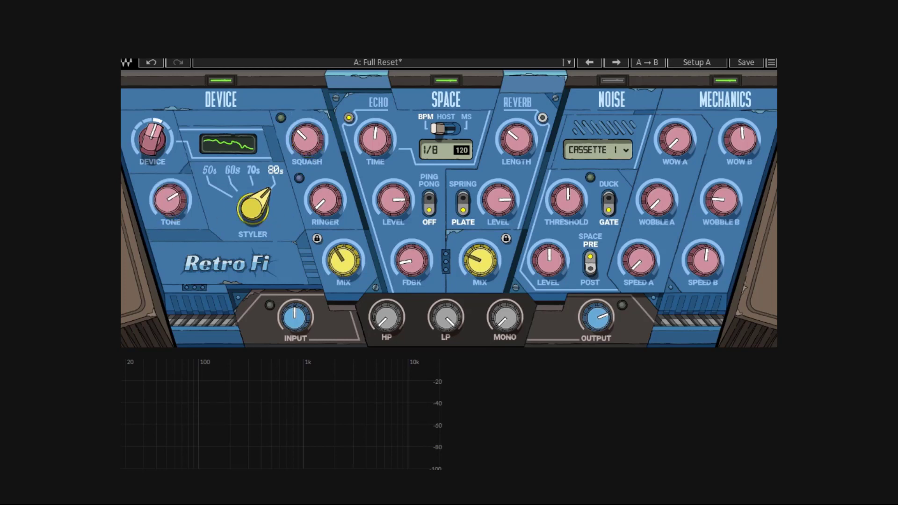
Step: Set the Space section's Mix to about 27.4 %, then audition the sound while raising output past 7.2 dB and input slightly
drag(479, 260, 479, 263)
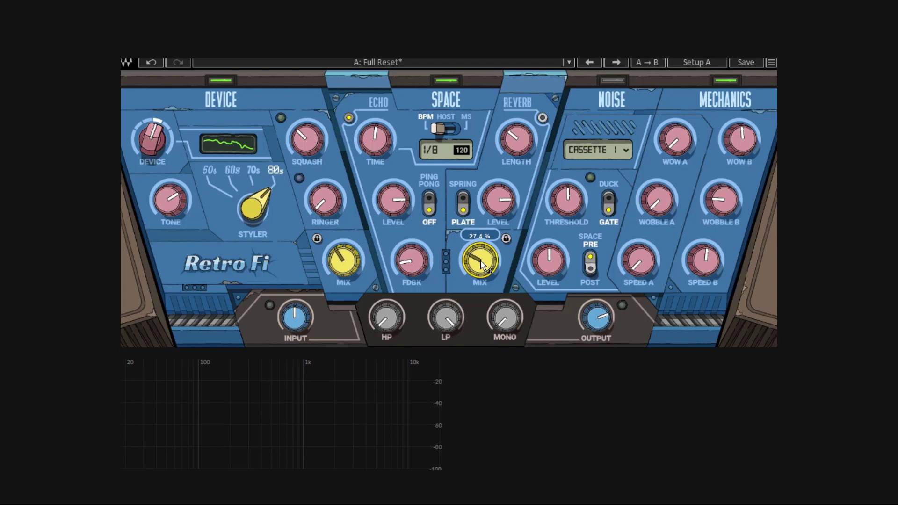
key(space)
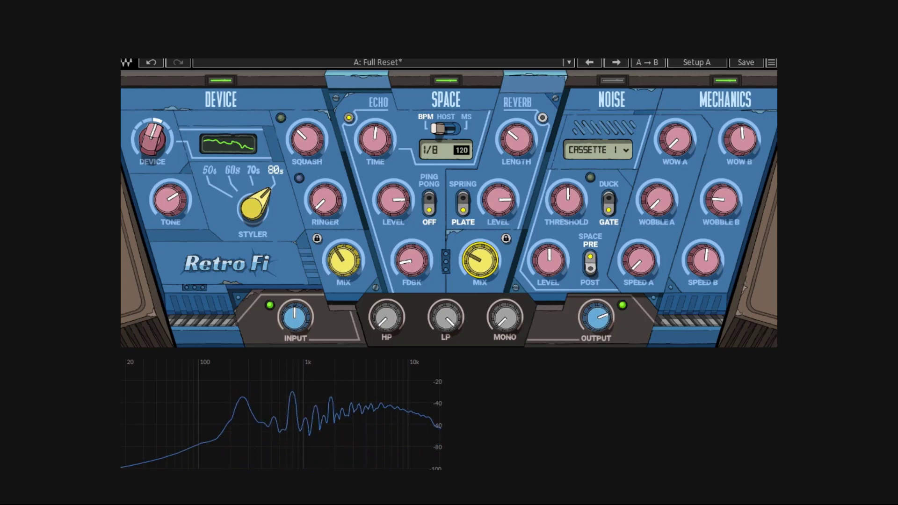
key(space)
mouse_move(596, 317)
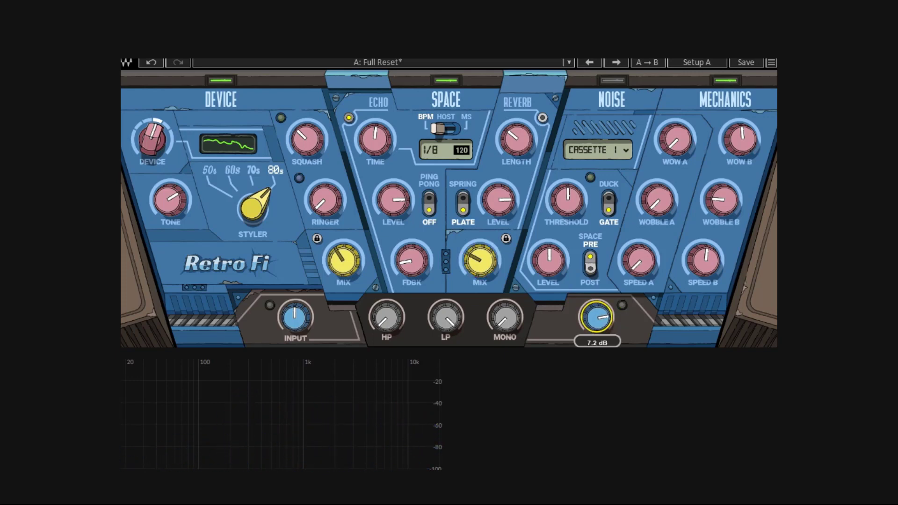
key(space)
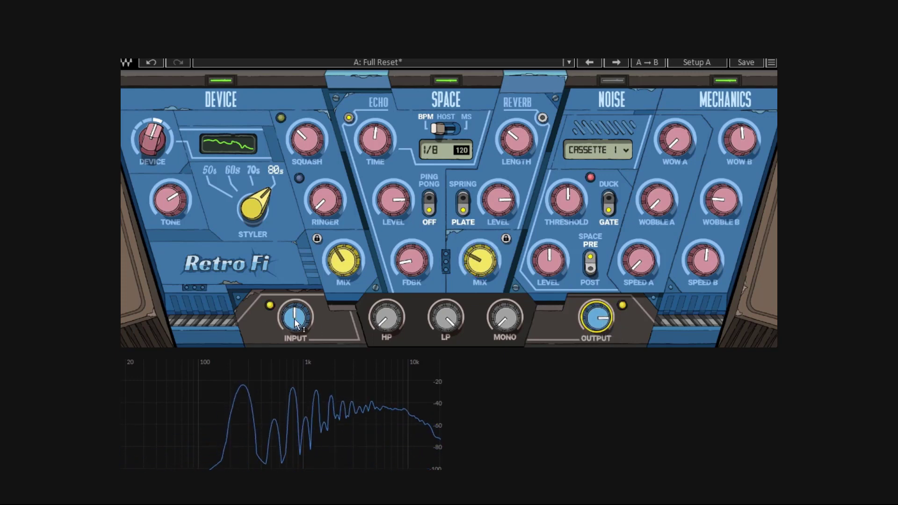
mouse_move(295, 317)
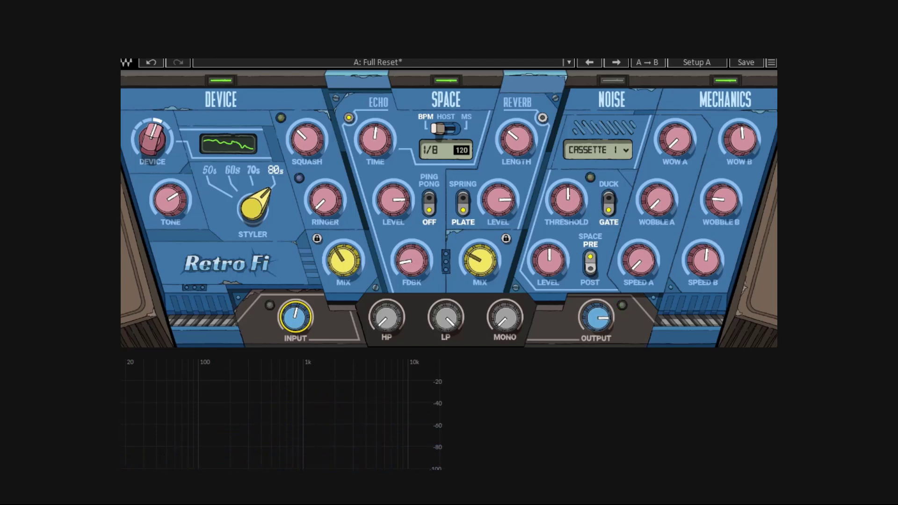
Step: During playback, raise Wow A and Wobble A slightly, turn Speed A to its maximum, and lower Speed B to about a quarter
key(space)
click(698, 256)
mouse_move(675, 139)
mouse_down()
mouse_move(675, 105)
mouse_move(675, 136)
mouse_up()
drag(656, 212, 656, 200)
drag(646, 273, 645, 243)
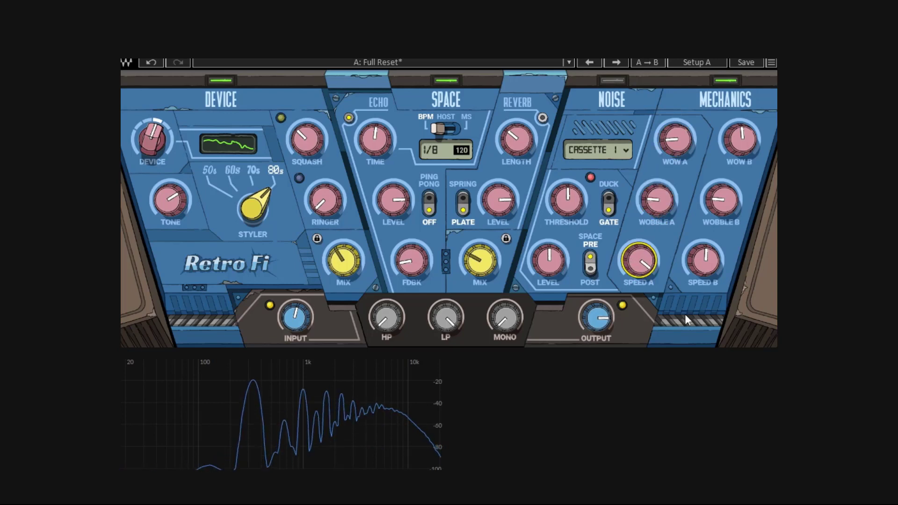
mouse_move(705, 264)
mouse_down()
mouse_move(706, 288)
mouse_move(713, 276)
mouse_up()
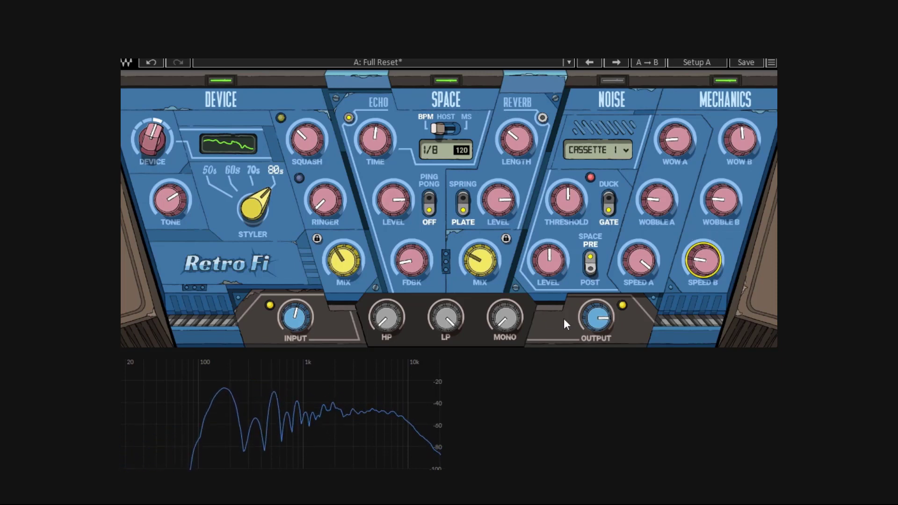
Step: Raise the input to about 2.1 dB and the output slightly, and adjust the Device Mix to 25.2 % and the Space Mix slightly lower
click(597, 319)
drag(295, 319, 295, 312)
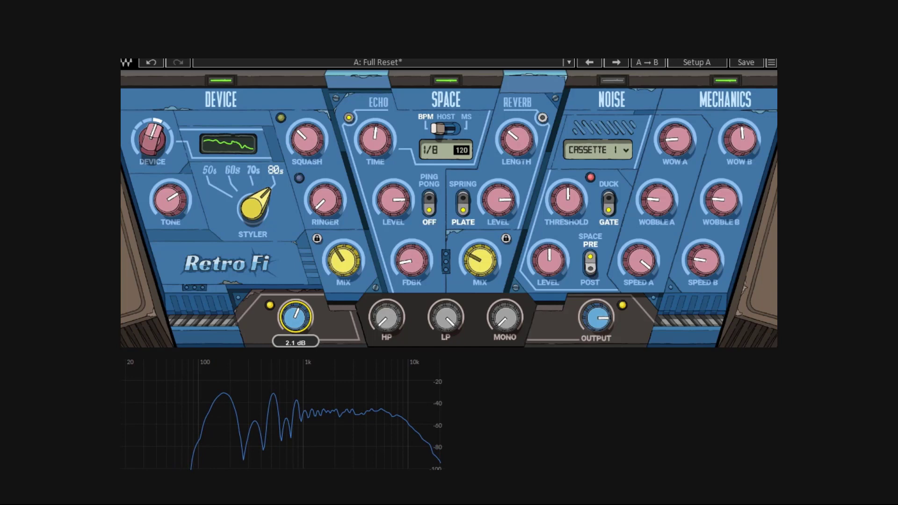
click(587, 323)
drag(354, 274, 355, 280)
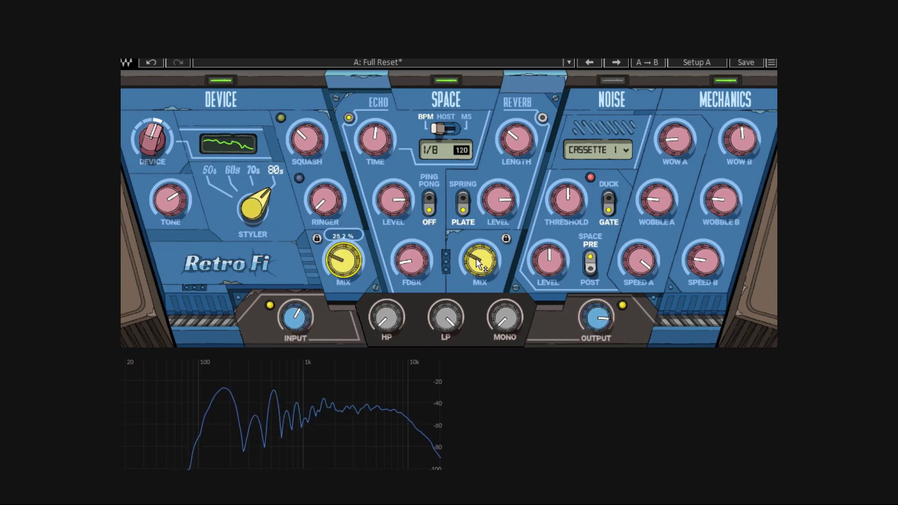
drag(479, 264, 486, 261)
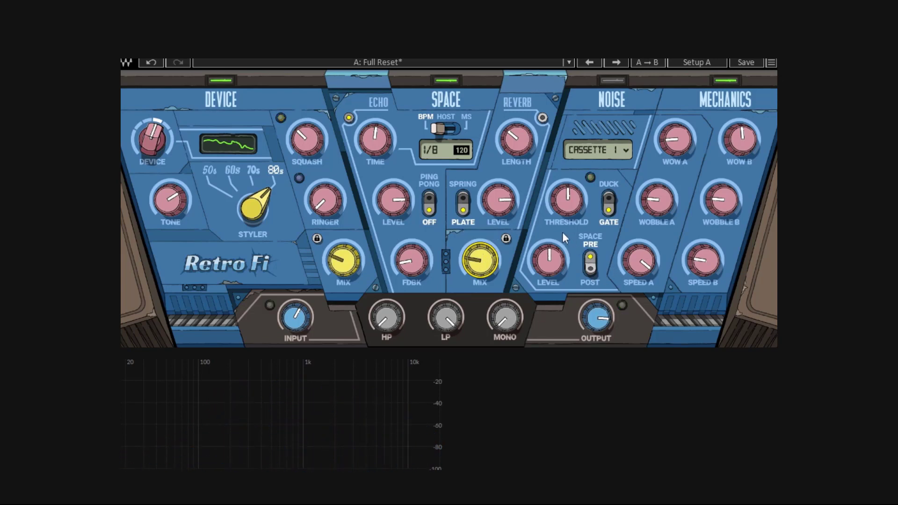
Step: Audition the HP filter at maximum, the LP filter at minimum and Mono at maximum, returning each to its original setting
drag(391, 324, 391, 276)
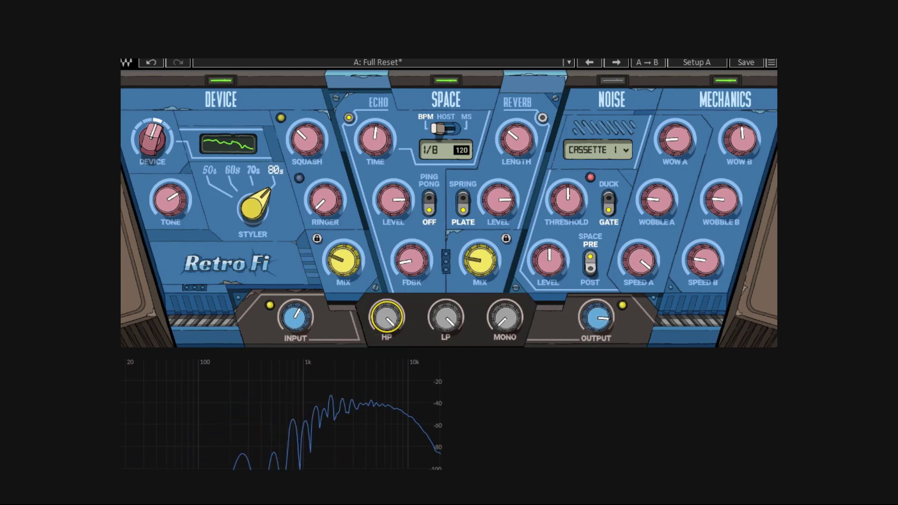
drag(386, 317, 387, 365)
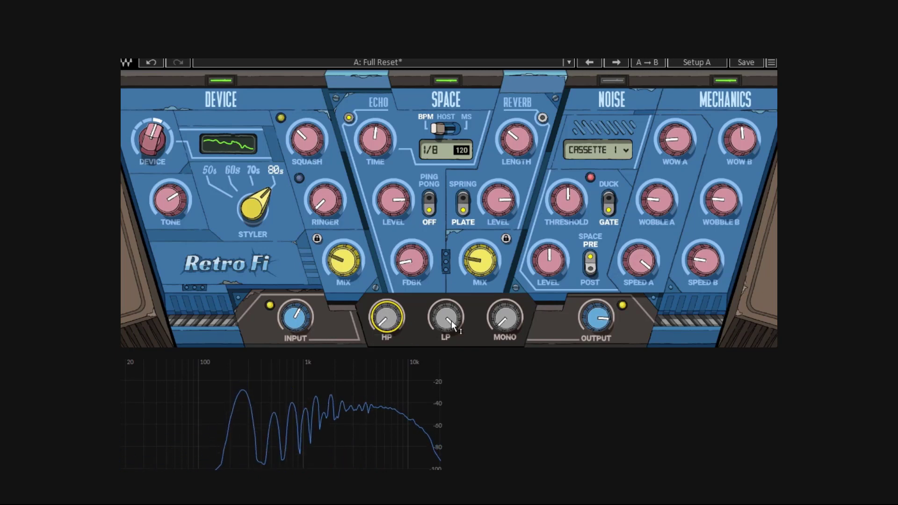
click(445, 317)
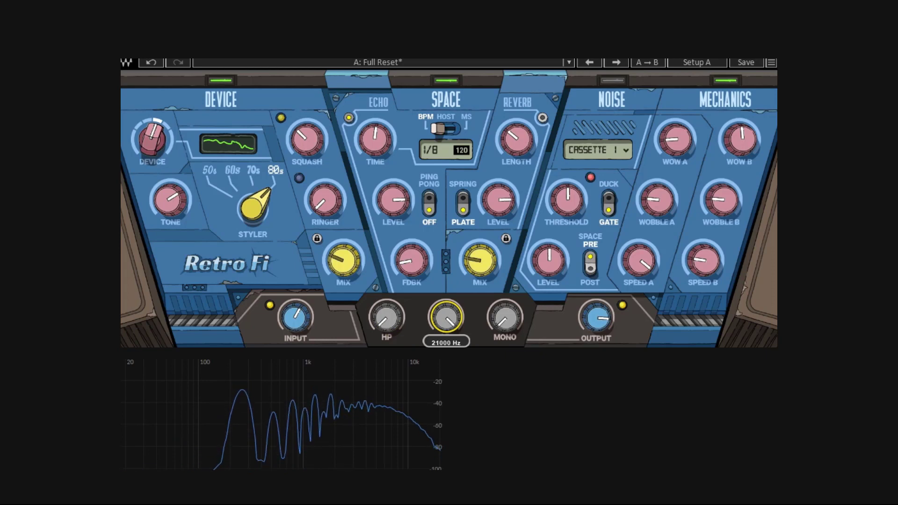
drag(446, 317, 446, 356)
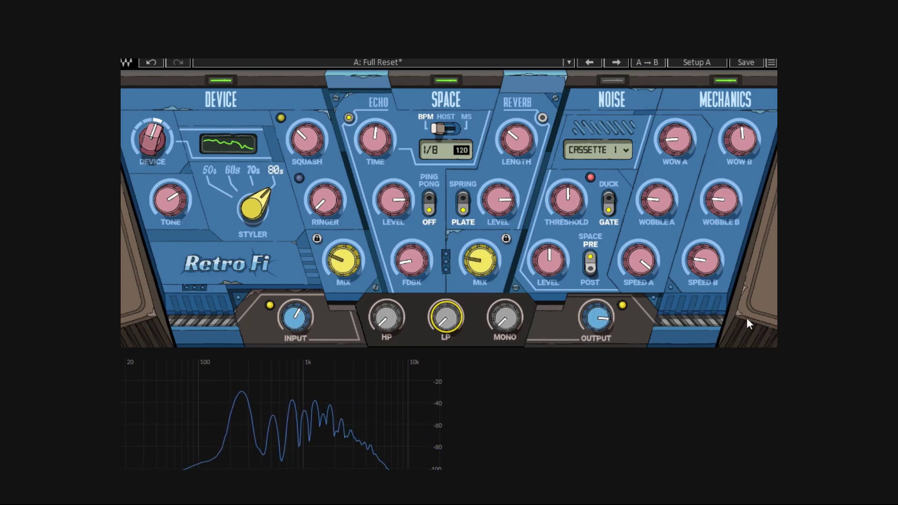
drag(442, 316, 442, 281)
click(506, 319)
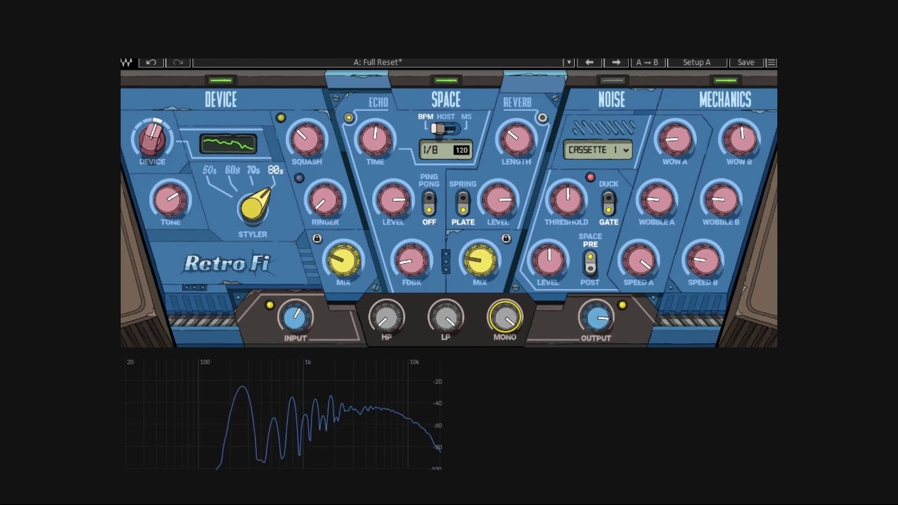
drag(506, 313, 507, 337)
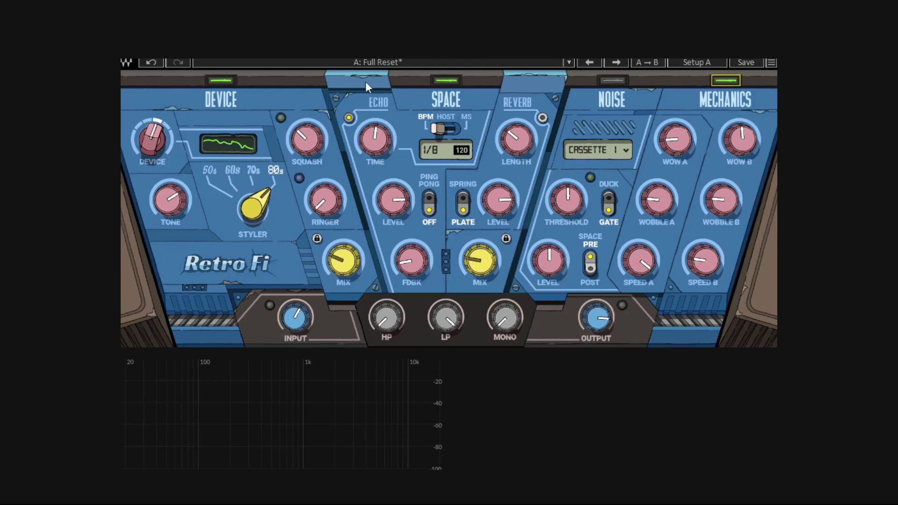
Step: Switch off the Space, Device and Mechanics sections and switch the Noise section on
click(444, 79)
click(227, 81)
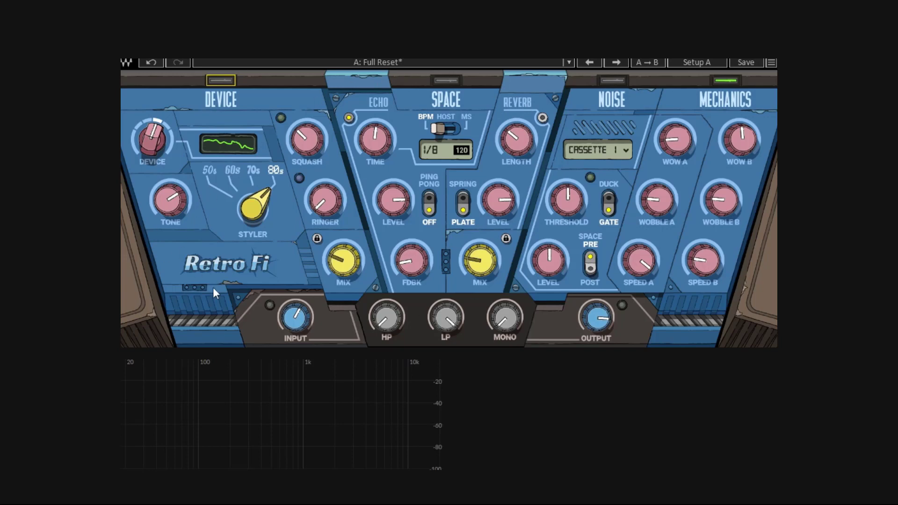
click(618, 80)
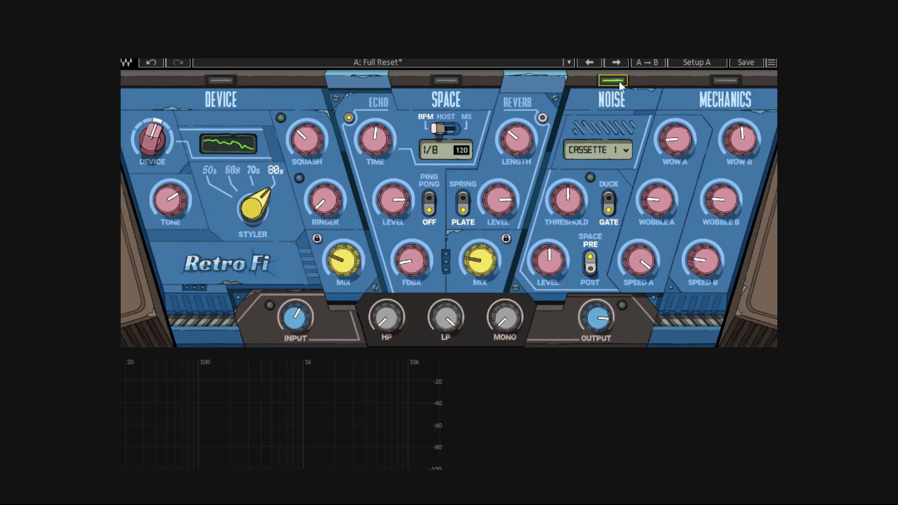